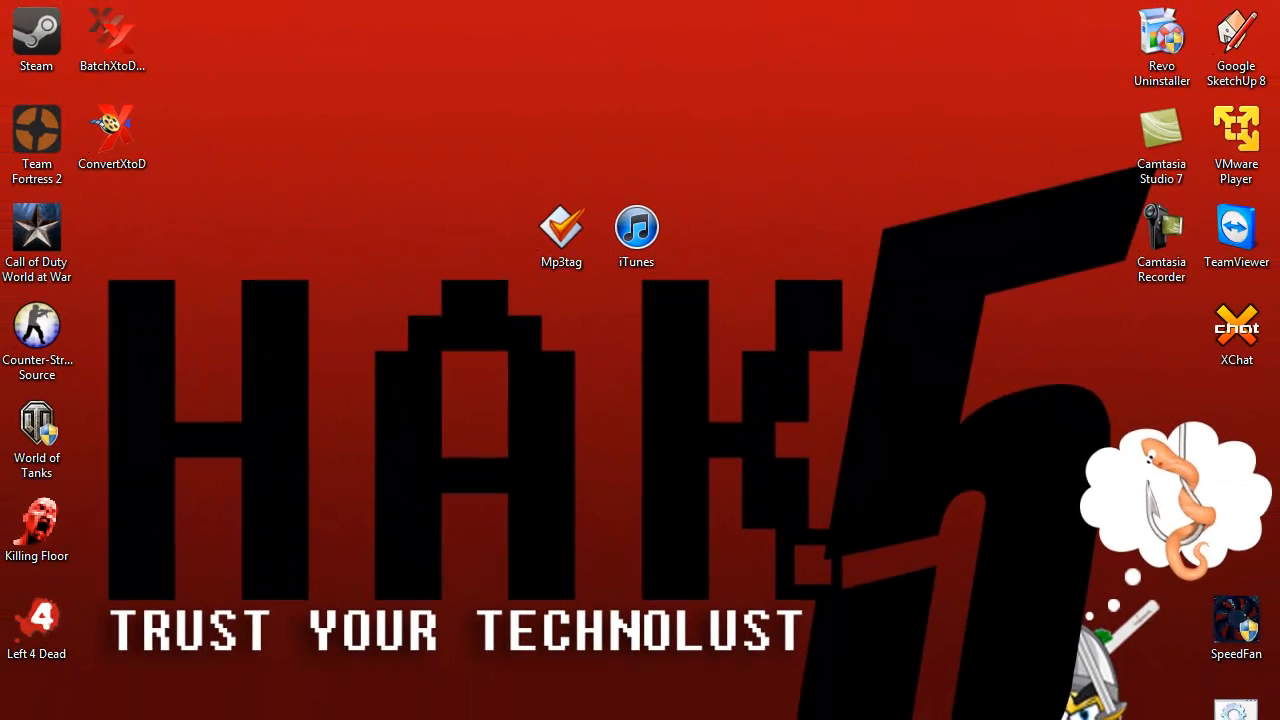
Open the Music library in Windows Explorer, check its contents, and close the window.
key("super")
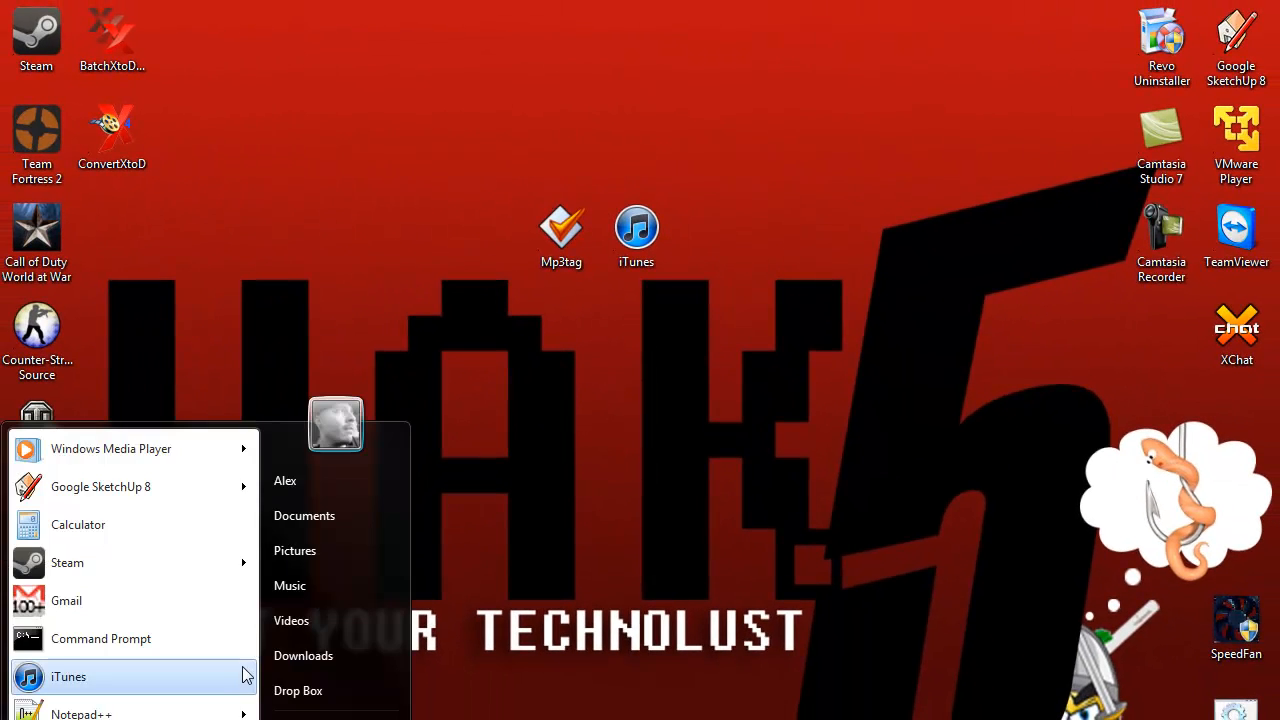
left_click(480, 190)
key("super")
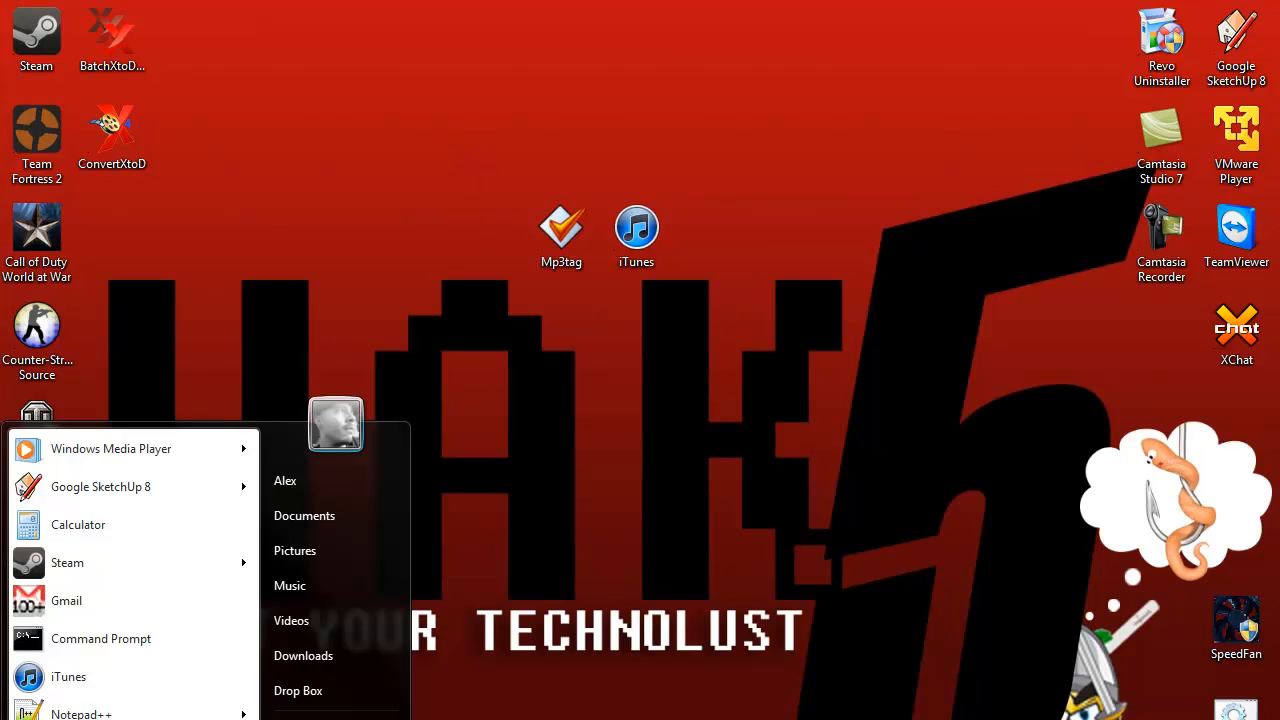
left_click(291, 586)
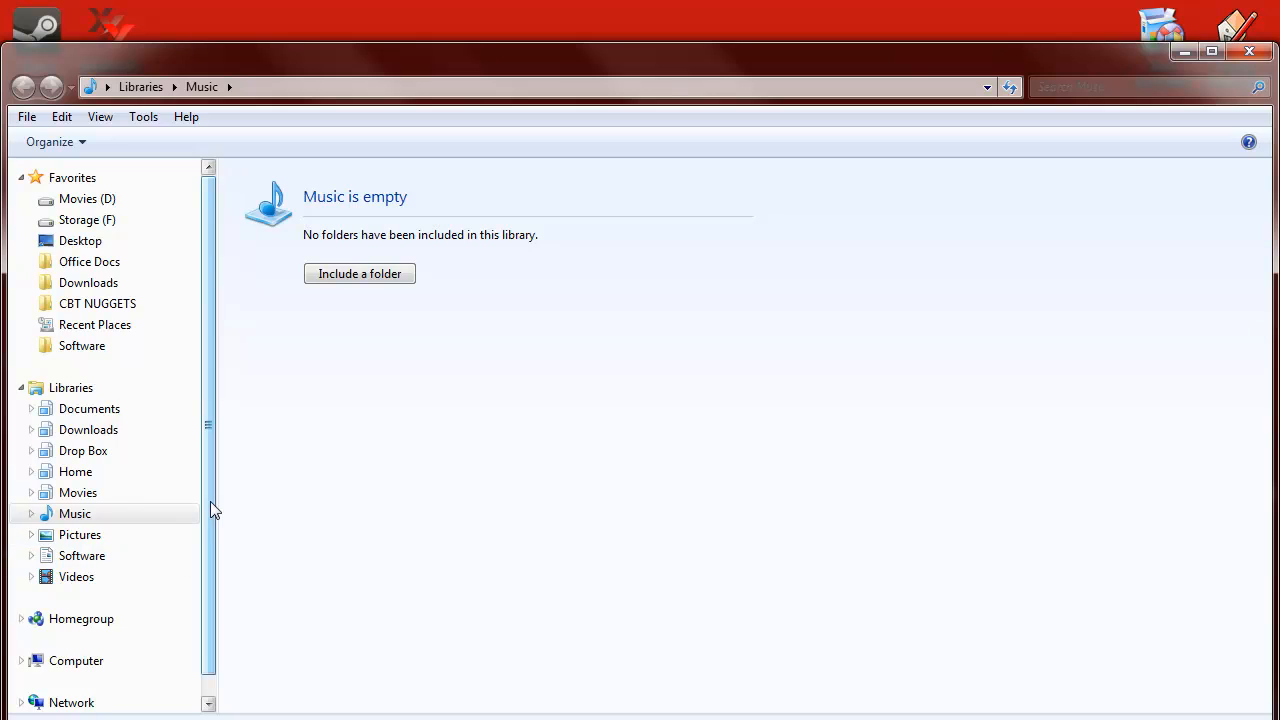
mouse_move(708, 67)
left_mouse_down()
mouse_move(727, 63)
mouse_move(710, 67)
left_mouse_up()
left_click_drag(981, 50, 973, 53)
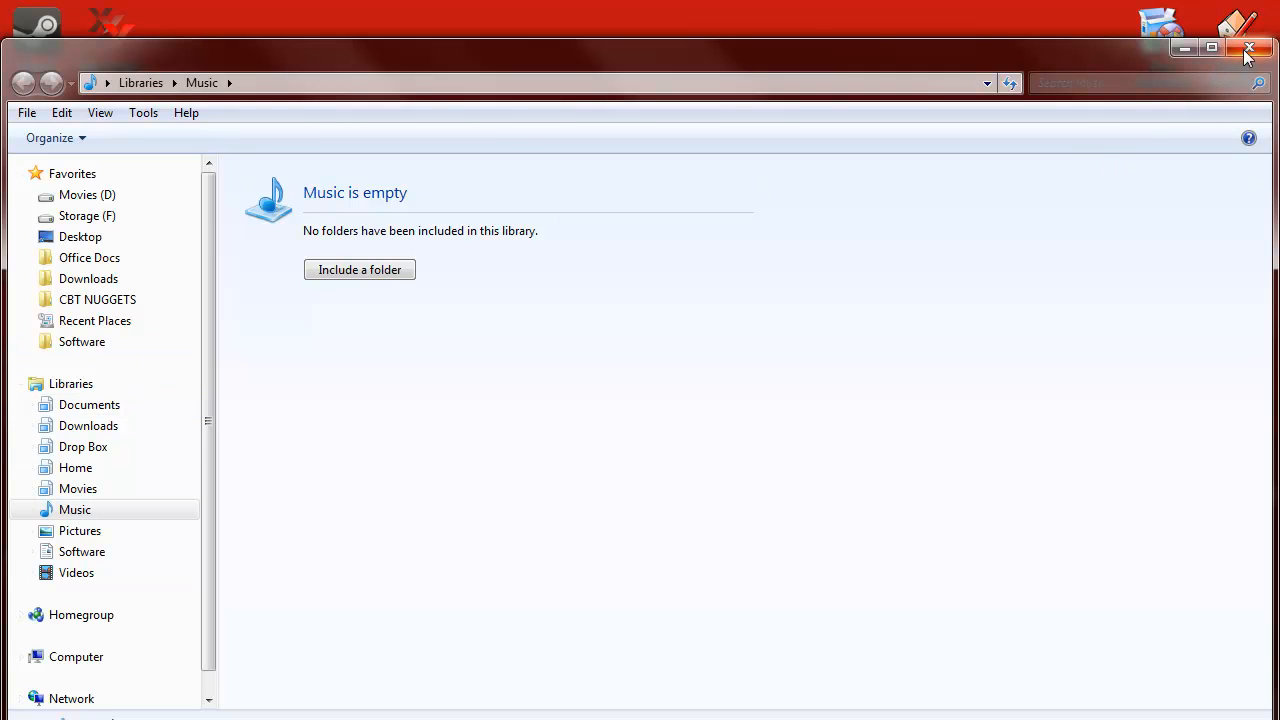
left_click(31, 511)
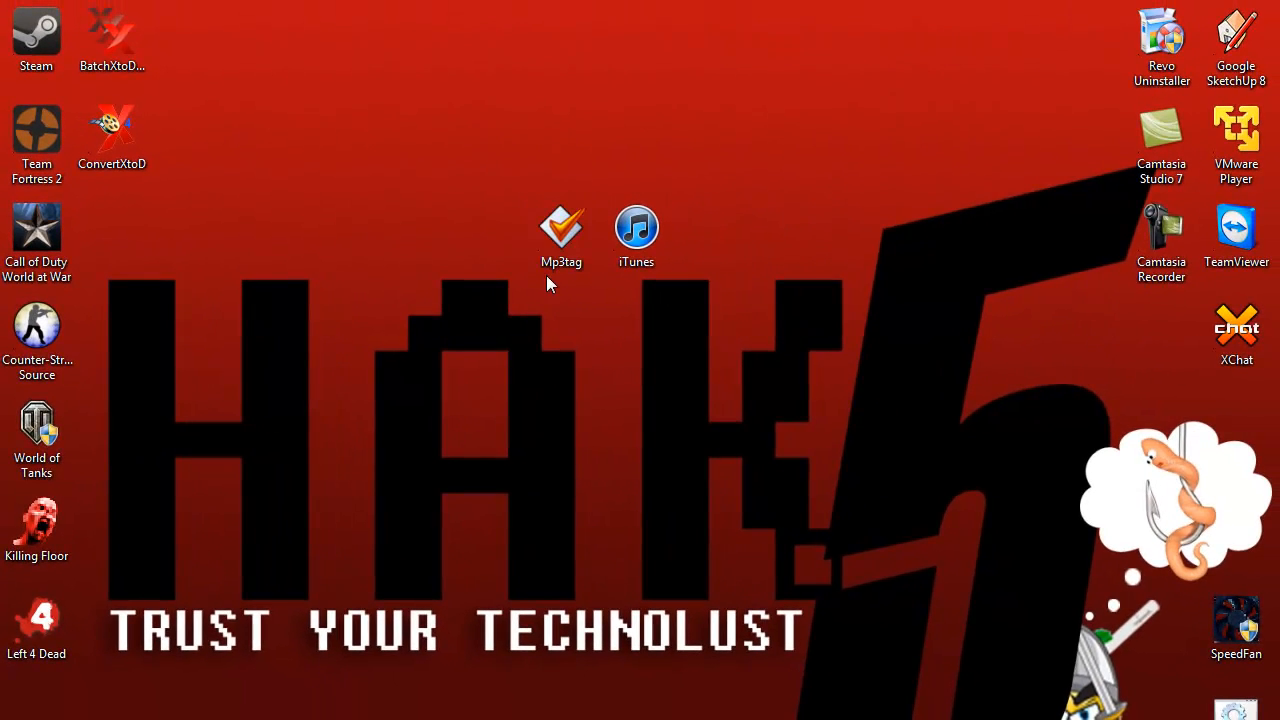
Launch Mp3tag and browse to the D:\Music\unsorted\Albums folder in Windows Explorer.
double_click(557, 258)
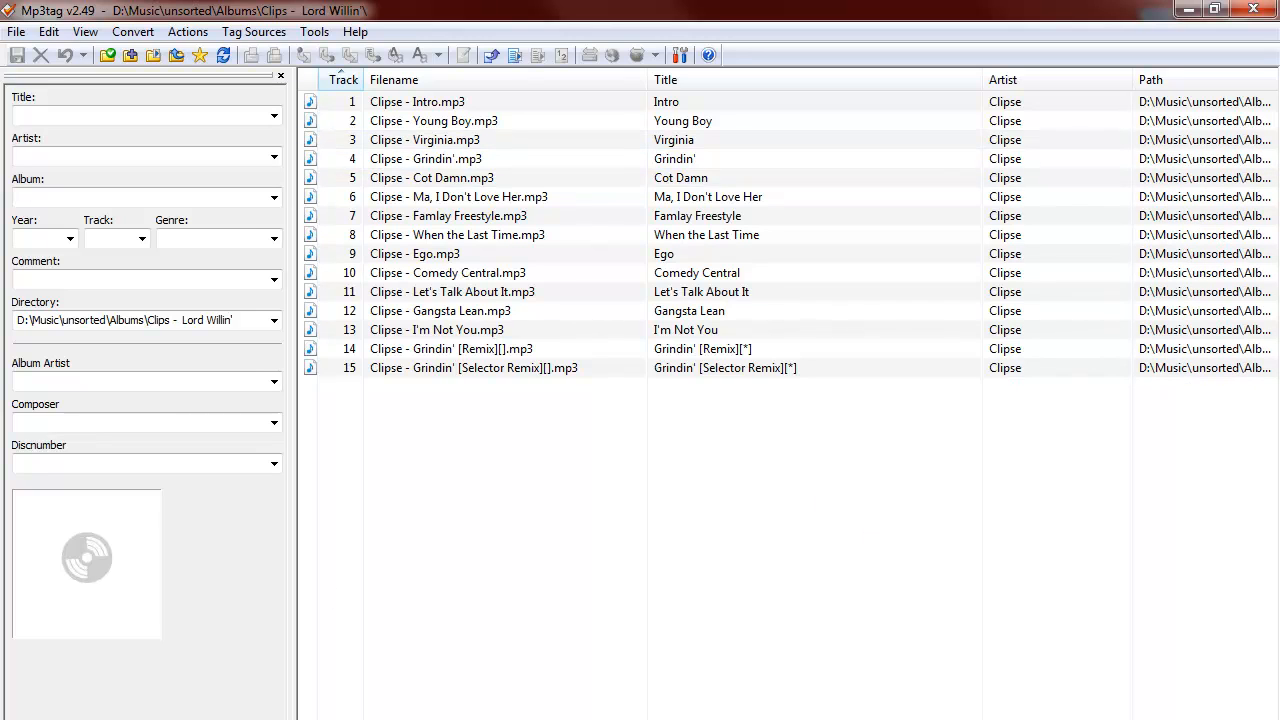
key("super+e")
left_click(601, 202)
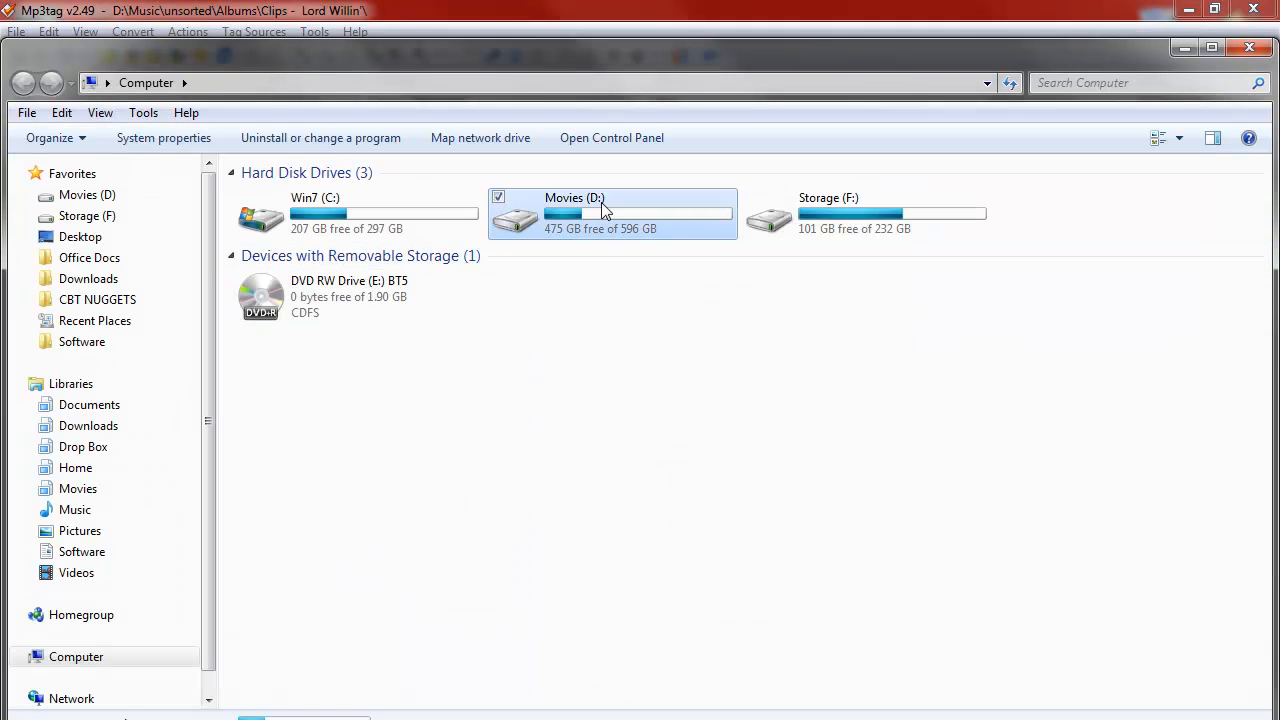
double_click(601, 202)
left_click(315, 309)
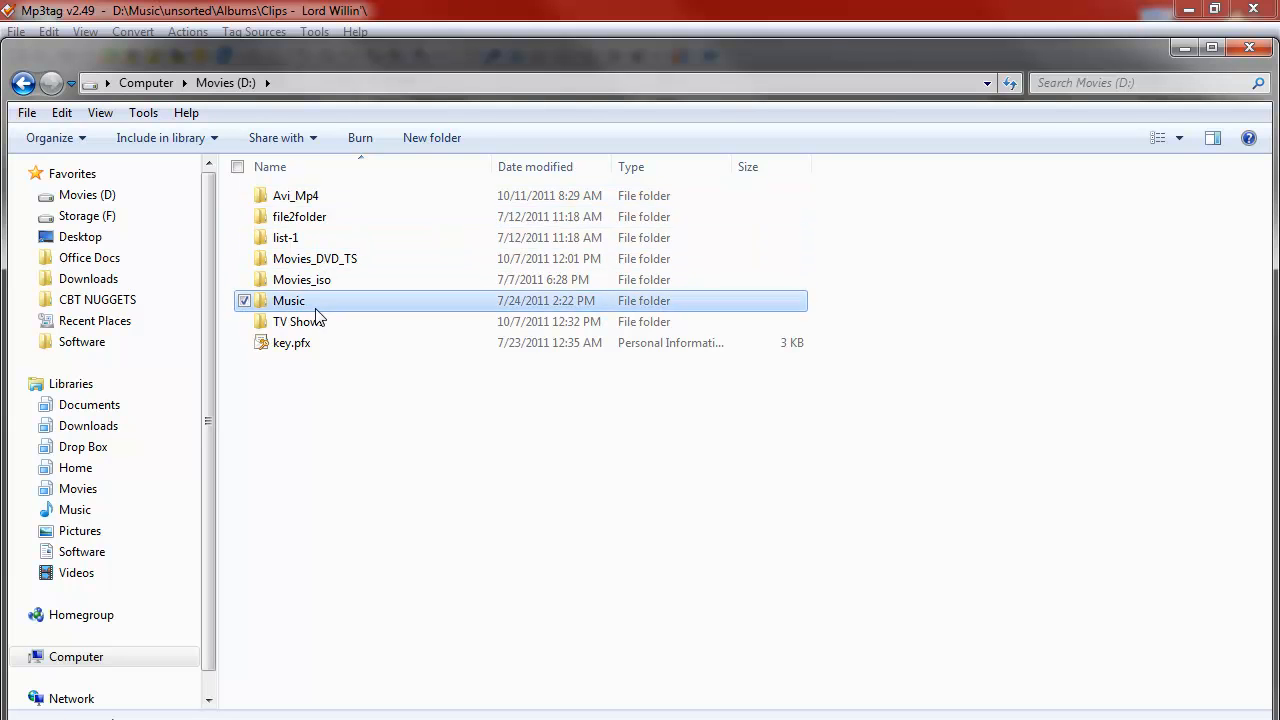
double_click(315, 309)
double_click(306, 226)
left_click(286, 199)
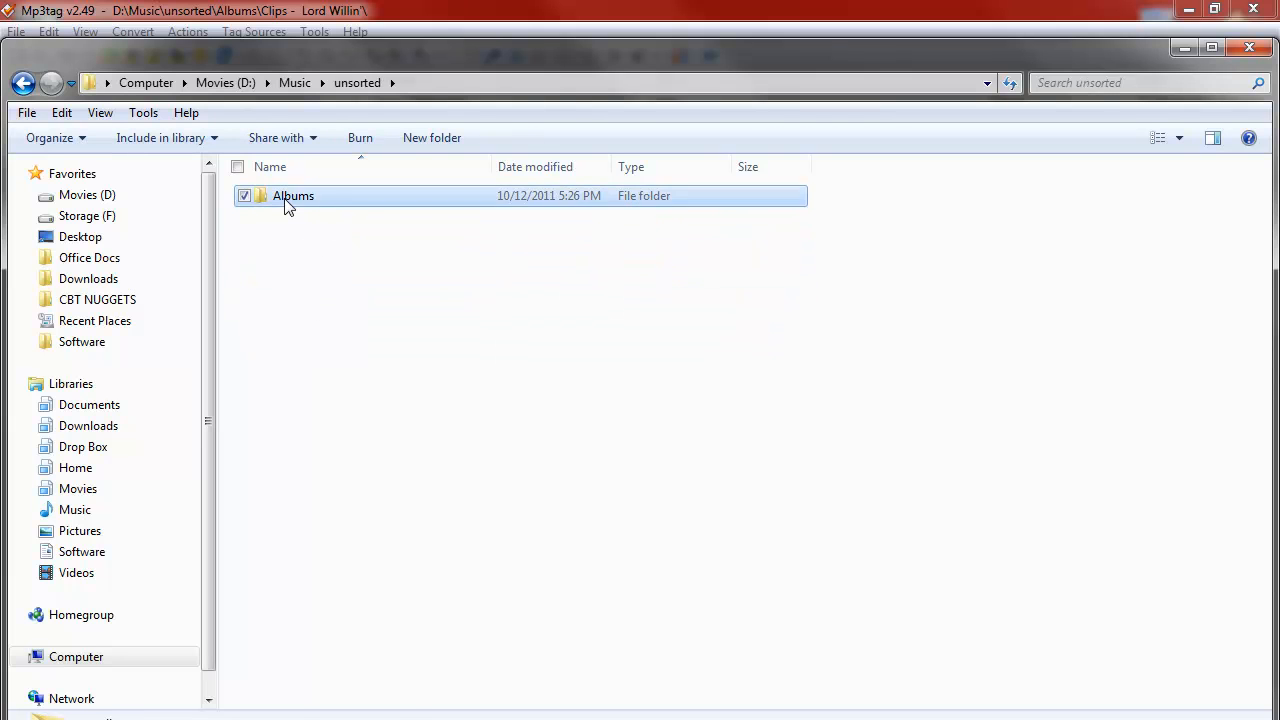
double_click(286, 199)
Load the album folder "Dj Quick - Under The Iinfluence" from Windows Explorer into Mp3tag's file list.
left_click_drag(402, 66, 502, 100)
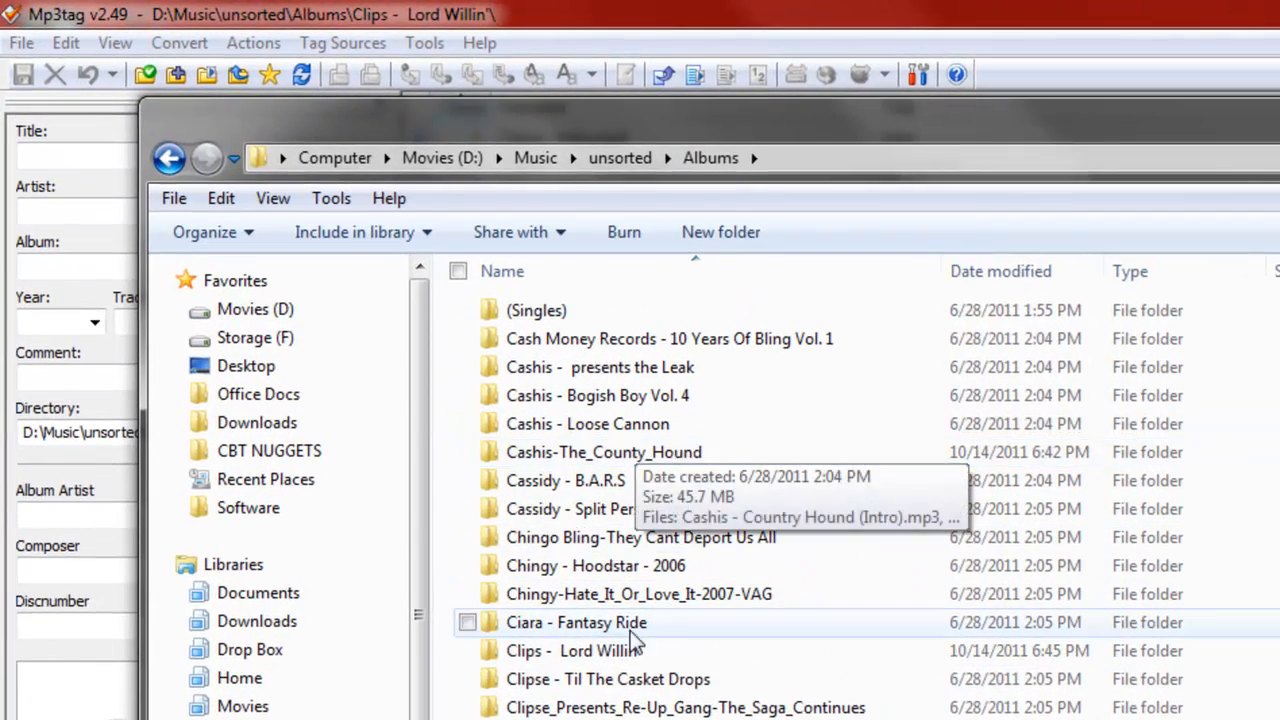
scroll(650, 600, "down", 4)
scroll(660, 660, "down", 5)
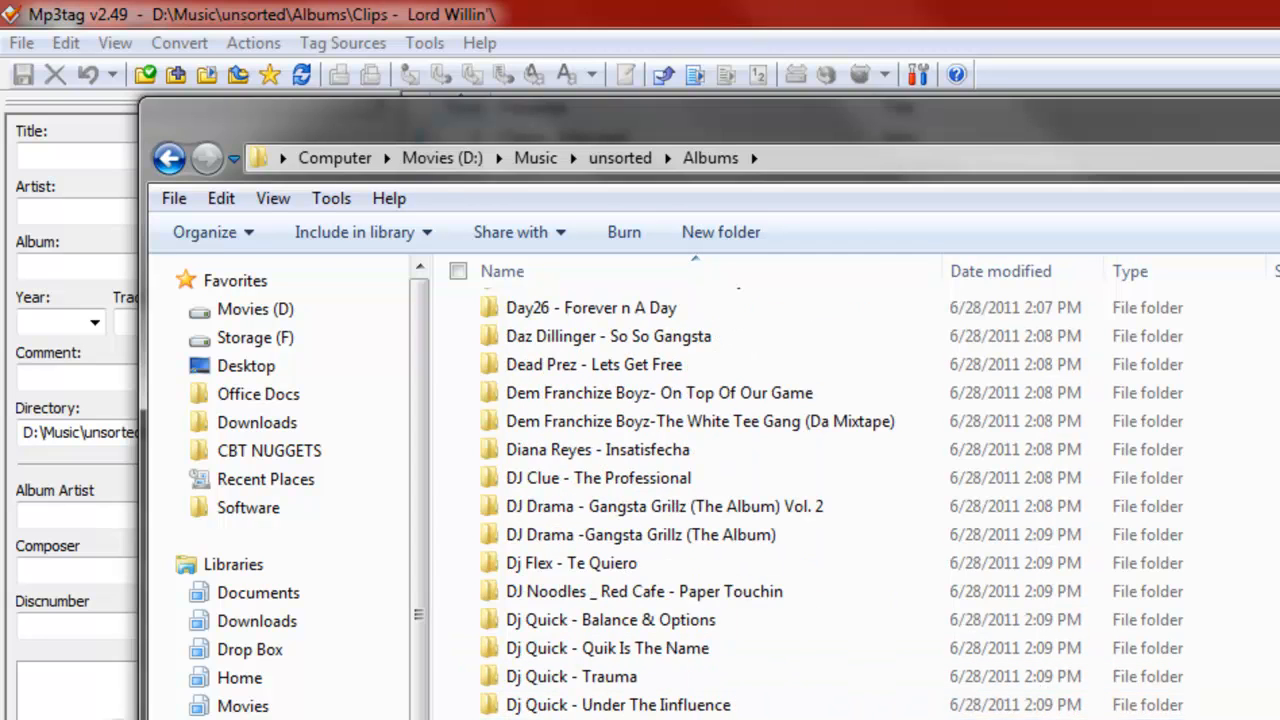
left_click(703, 706)
left_click_drag(612, 128, 1090, 206)
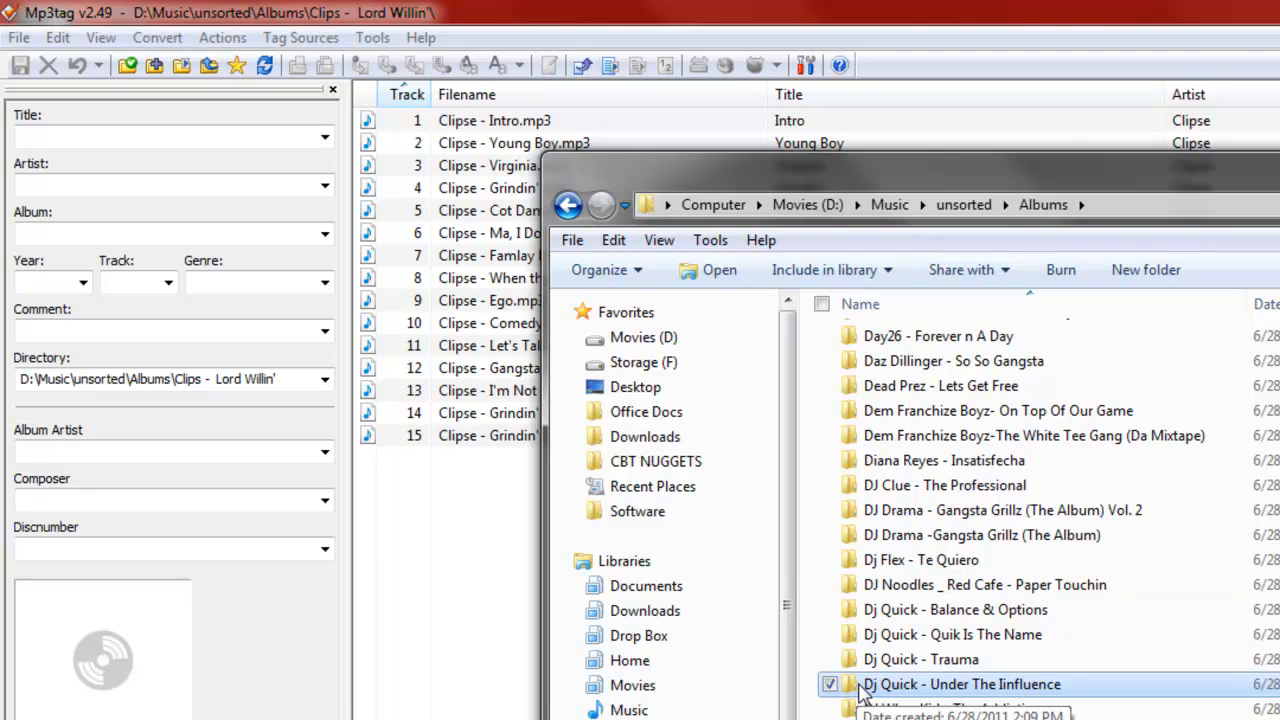
left_click_drag(860, 690, 452, 441)
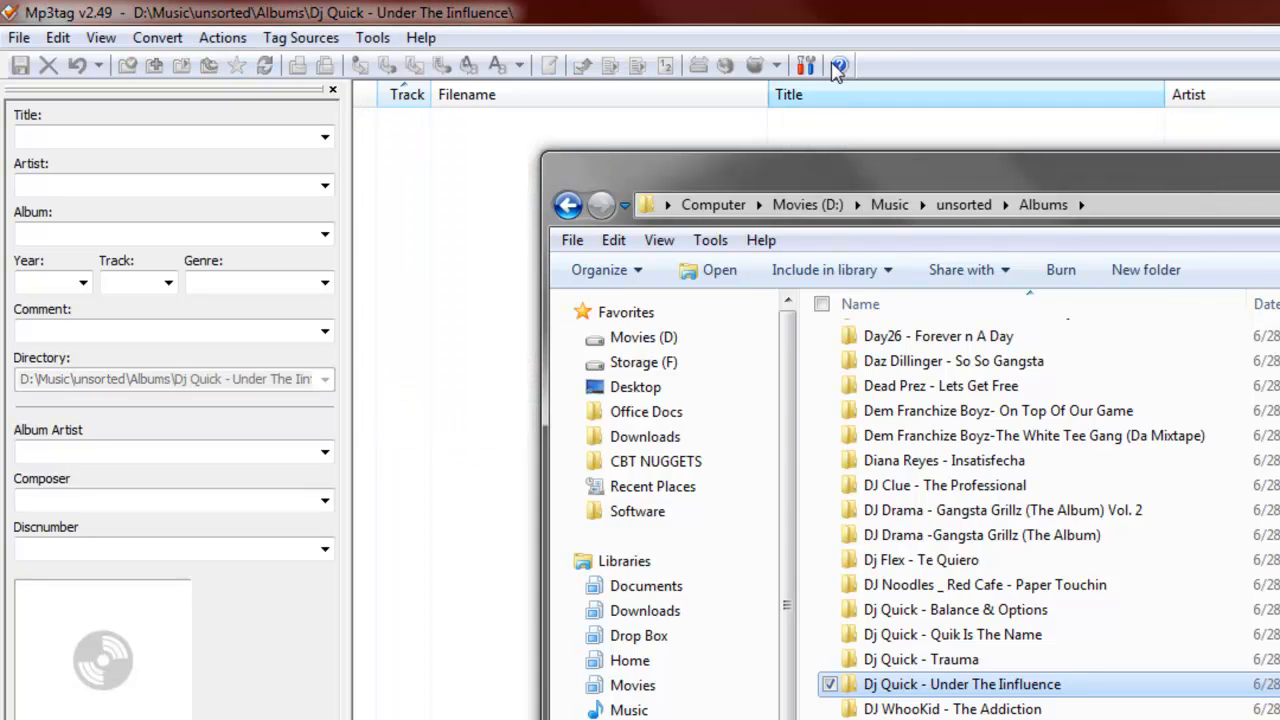
left_click(815, 10)
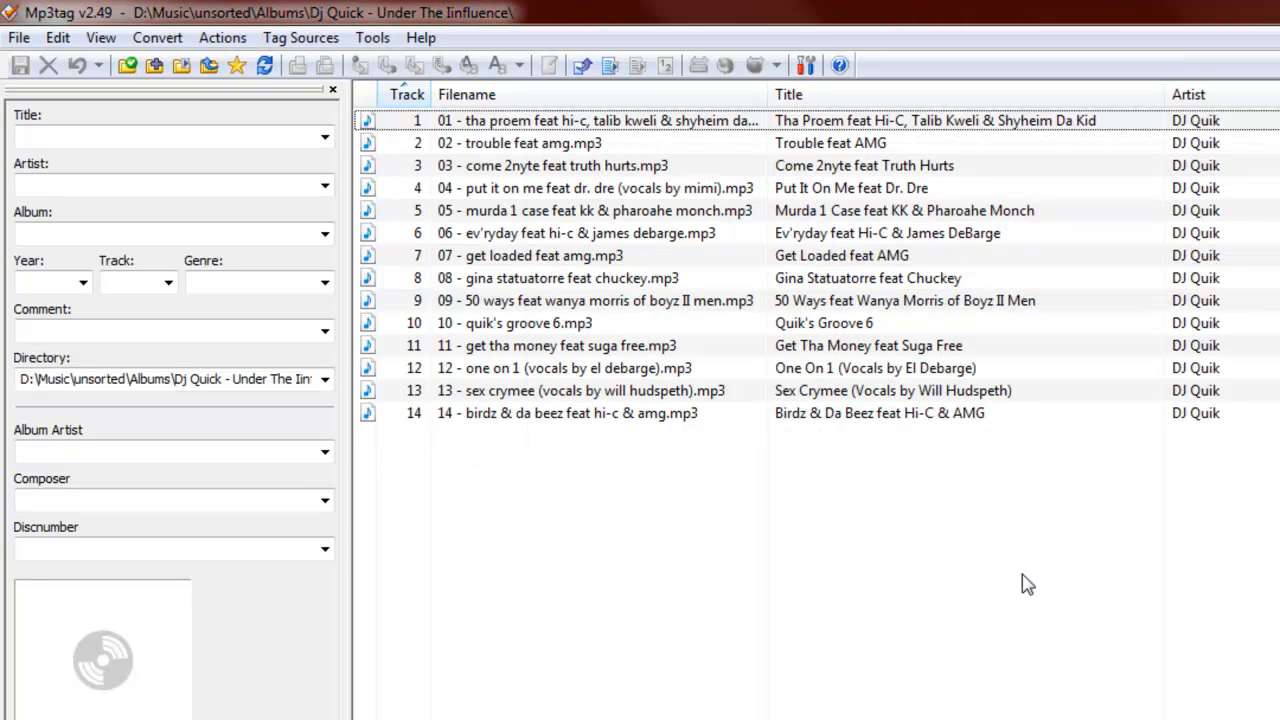
Select all the album's tracks and search Amazon.com for tag data by the album name "Under Tha Influence".
left_click_drag(965, 540, 385, 96)
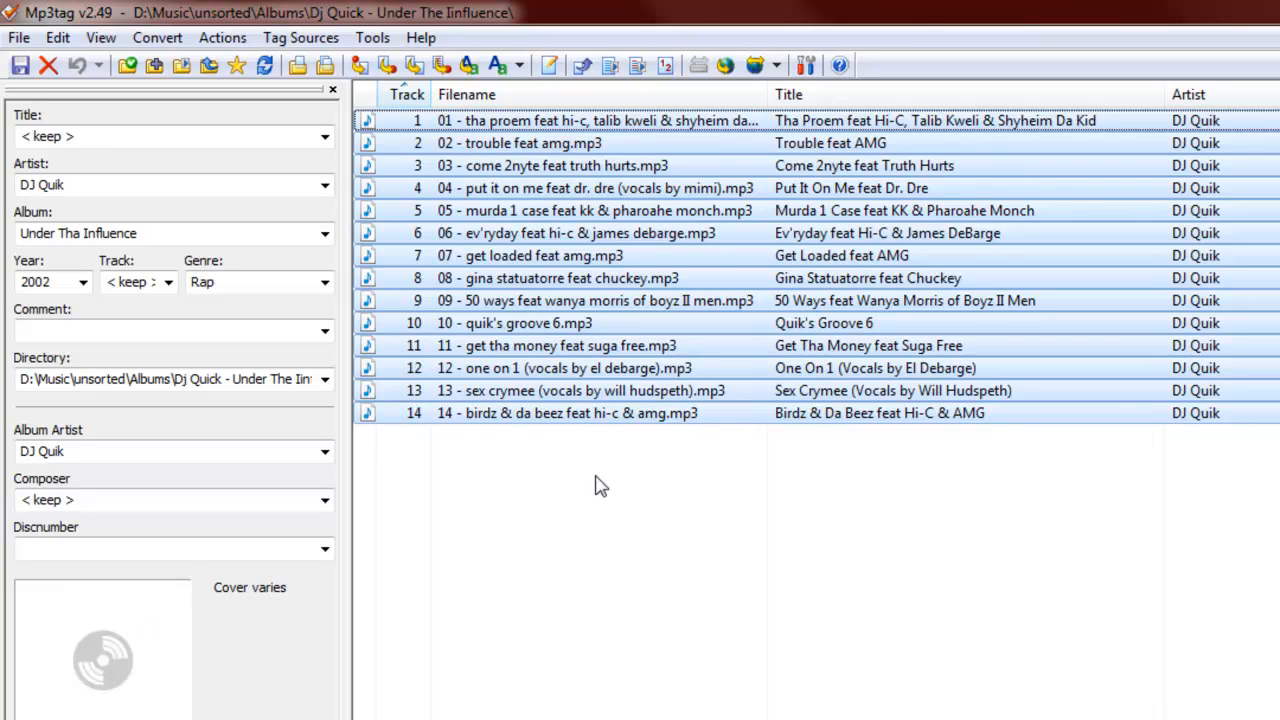
left_click(843, 477)
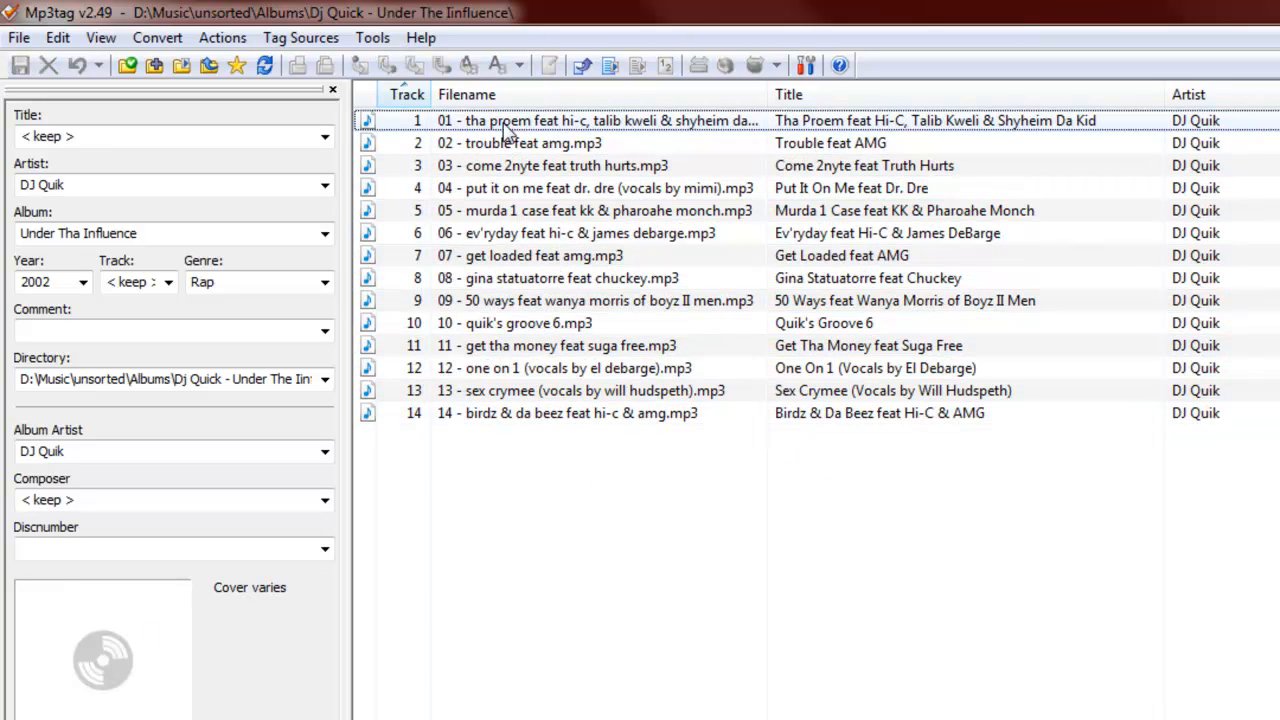
left_click_drag(1080, 566, 418, 120)
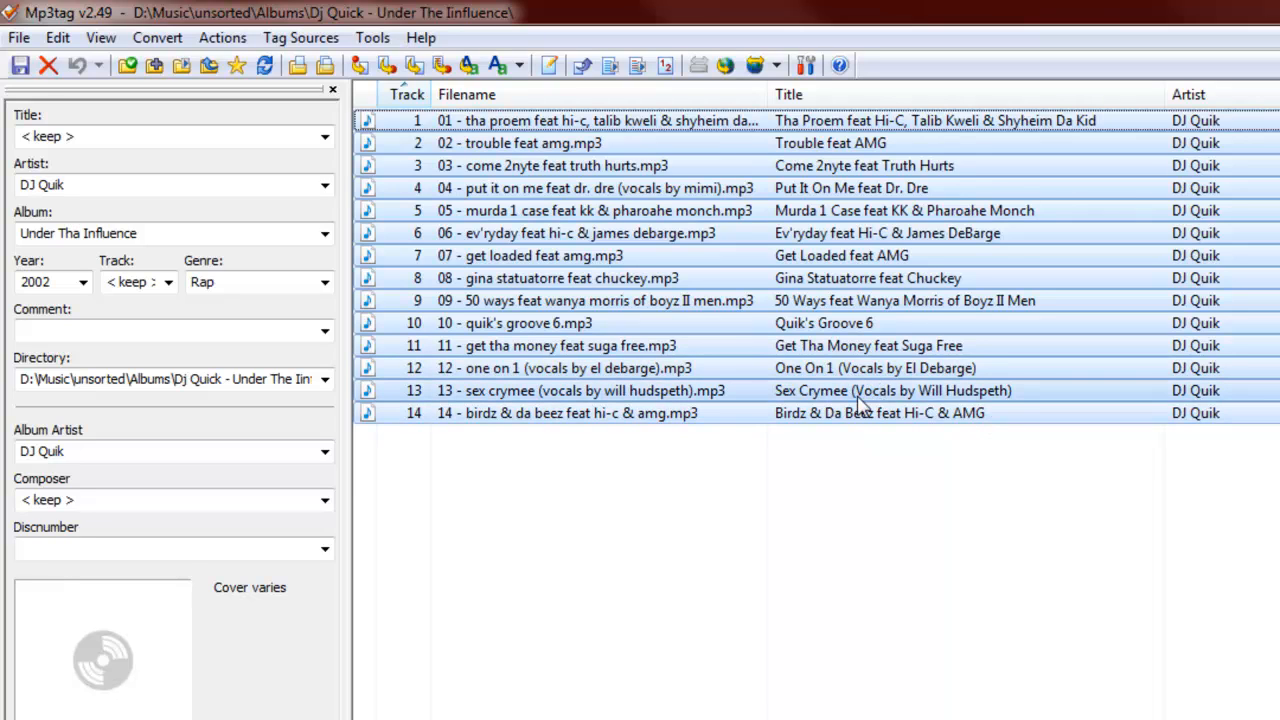
left_click(777, 66)
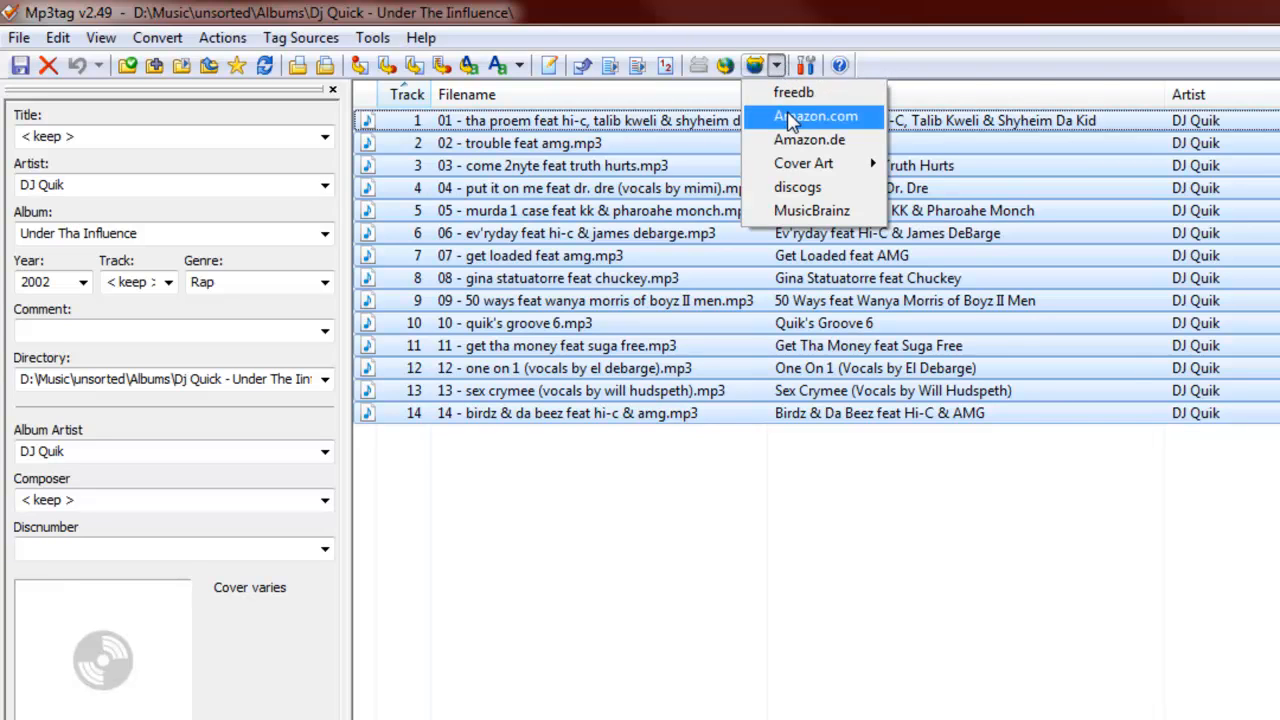
left_click(790, 118)
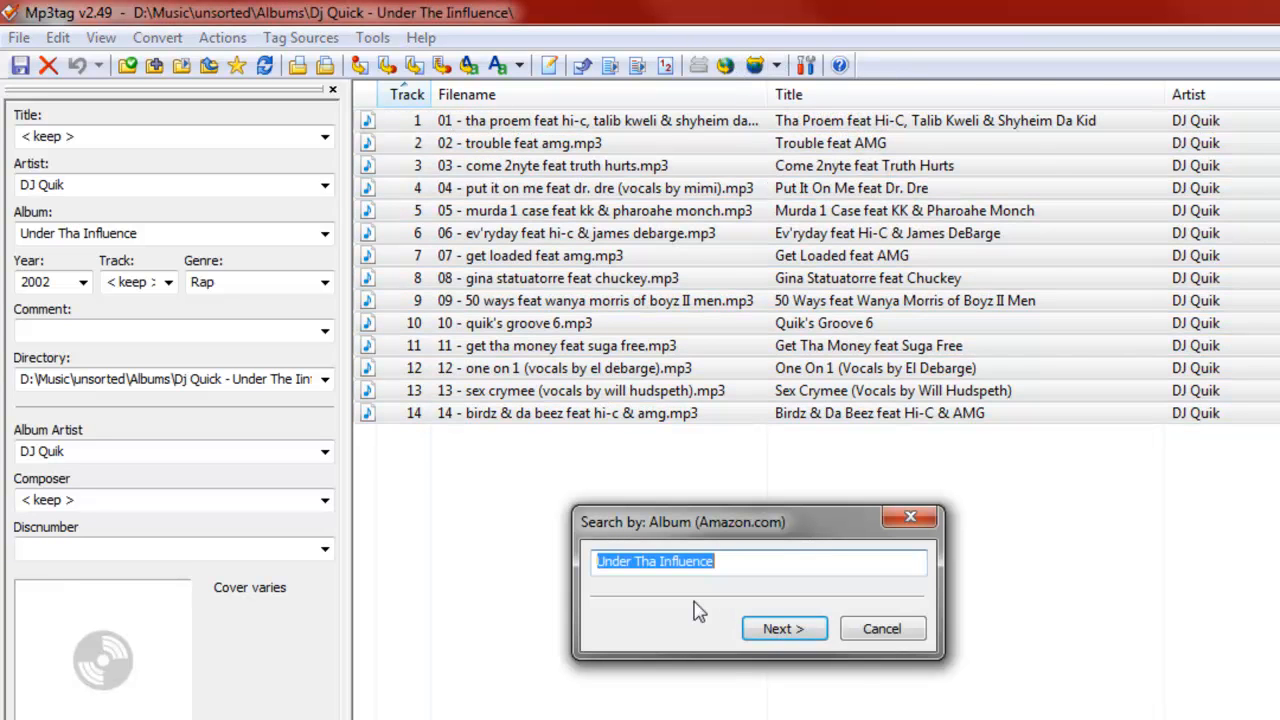
left_click(778, 631)
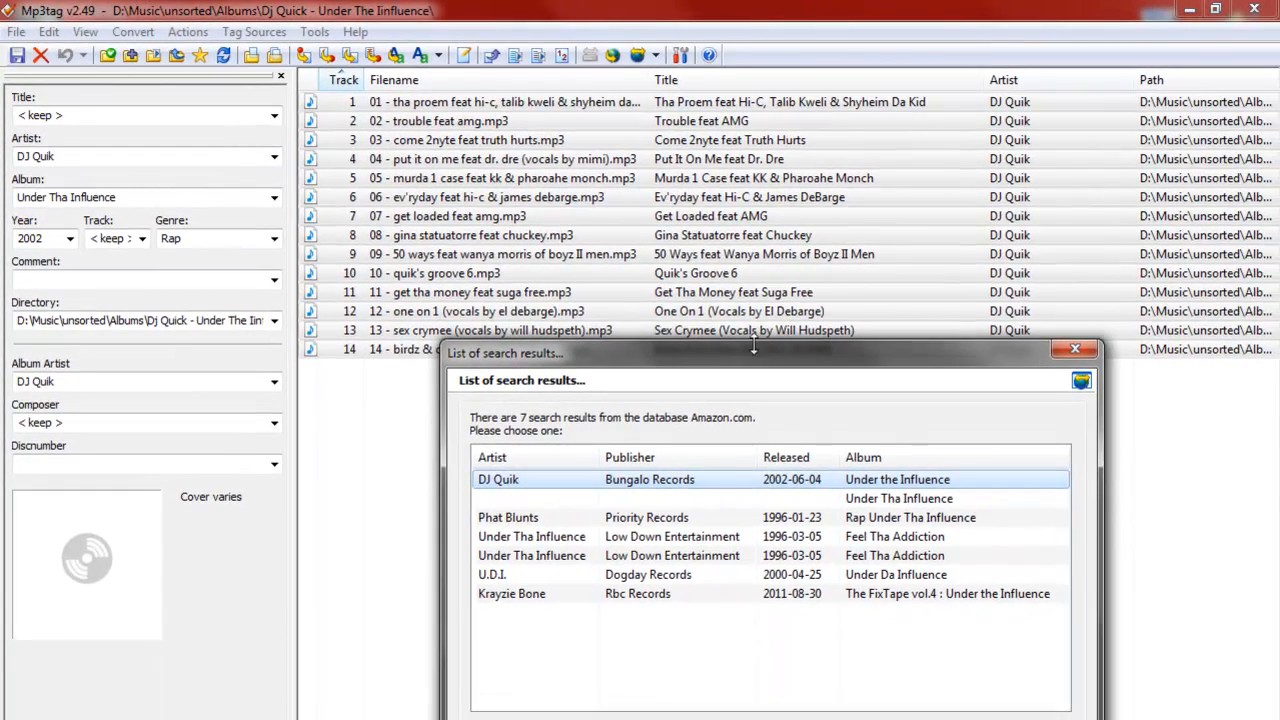
Choose the 2002 DJ Quik release "Under the Influence" from Bungalo Records and compare its track titles with the files.
left_click_drag(753, 347, 590, 139)
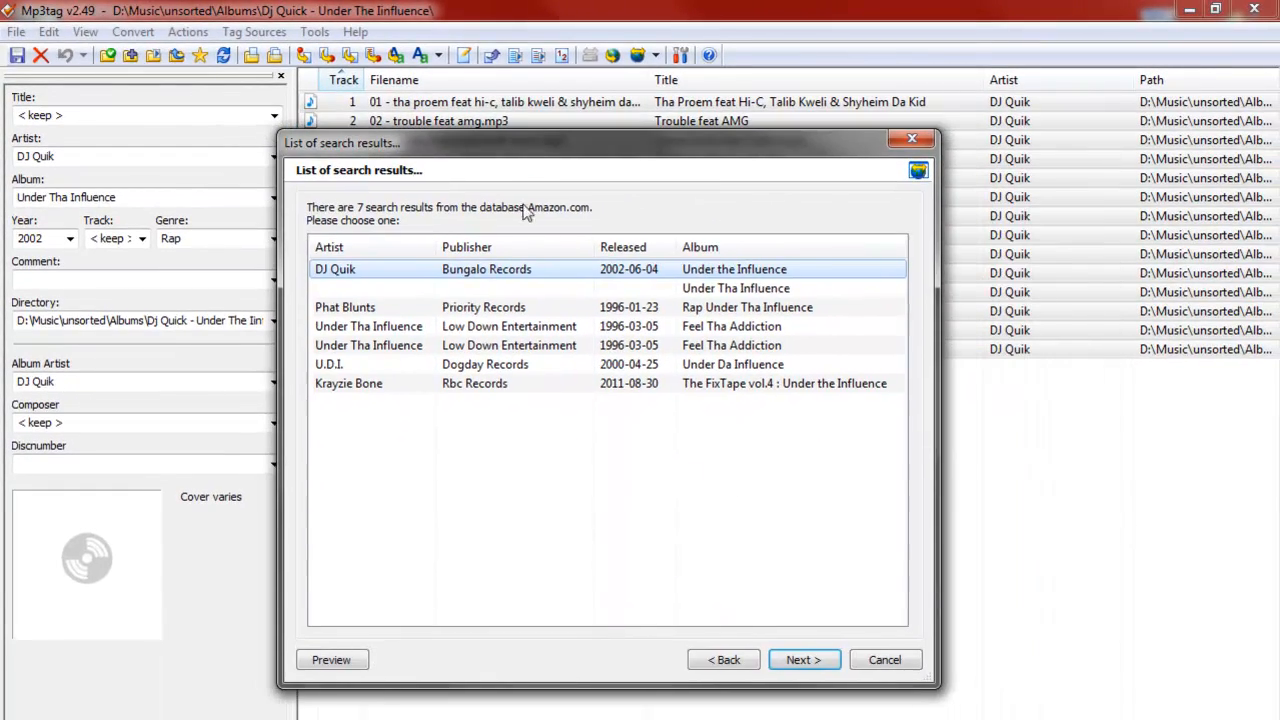
left_click(800, 660)
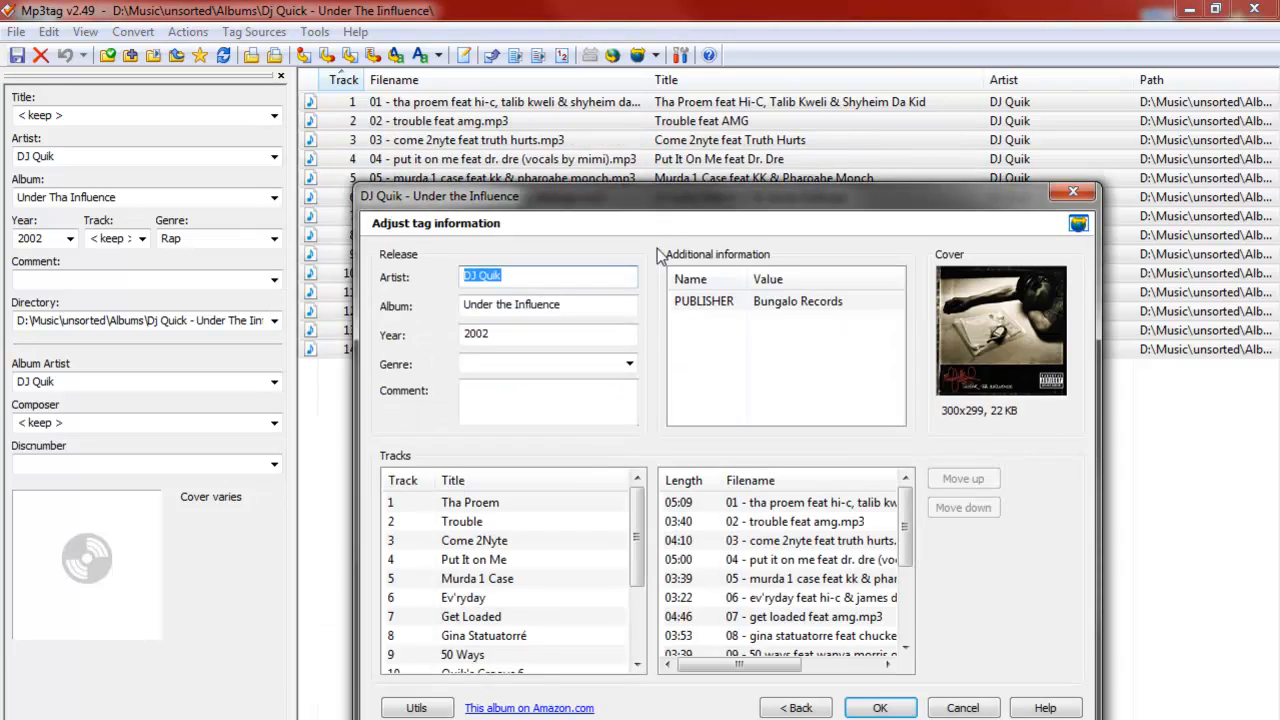
left_click_drag(703, 212, 601, 71)
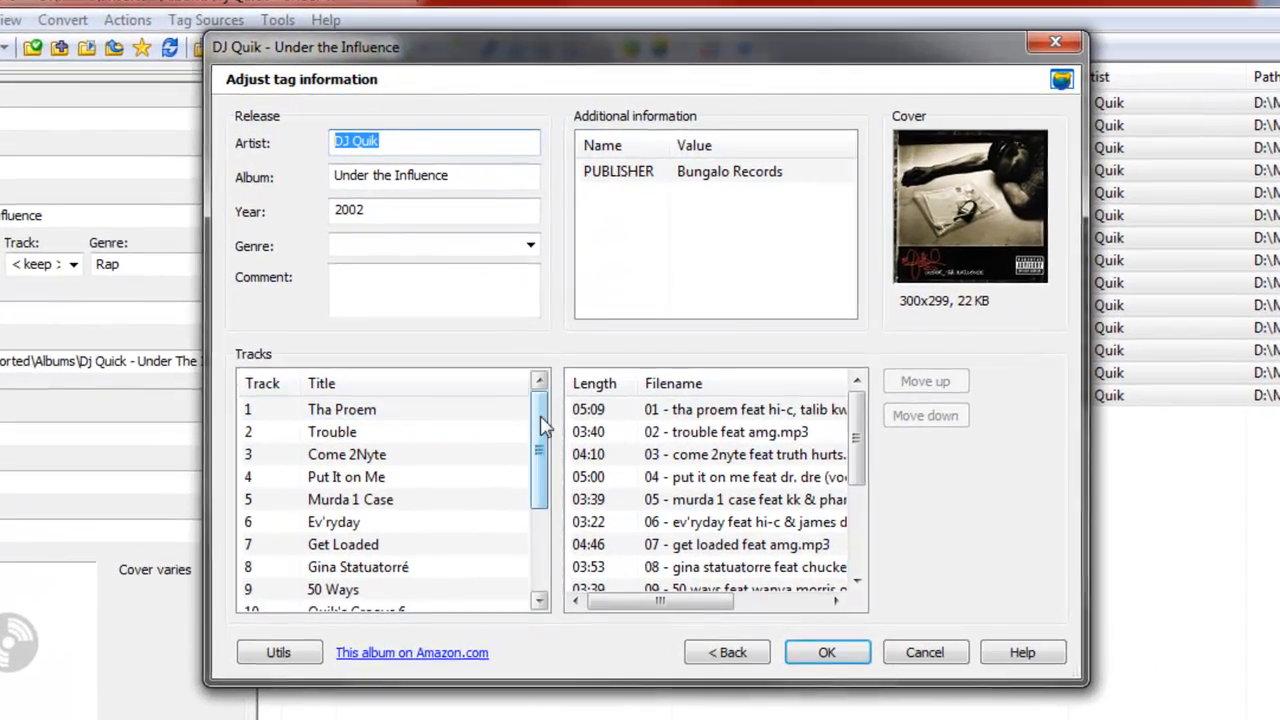
scroll(510, 450, "down", 2)
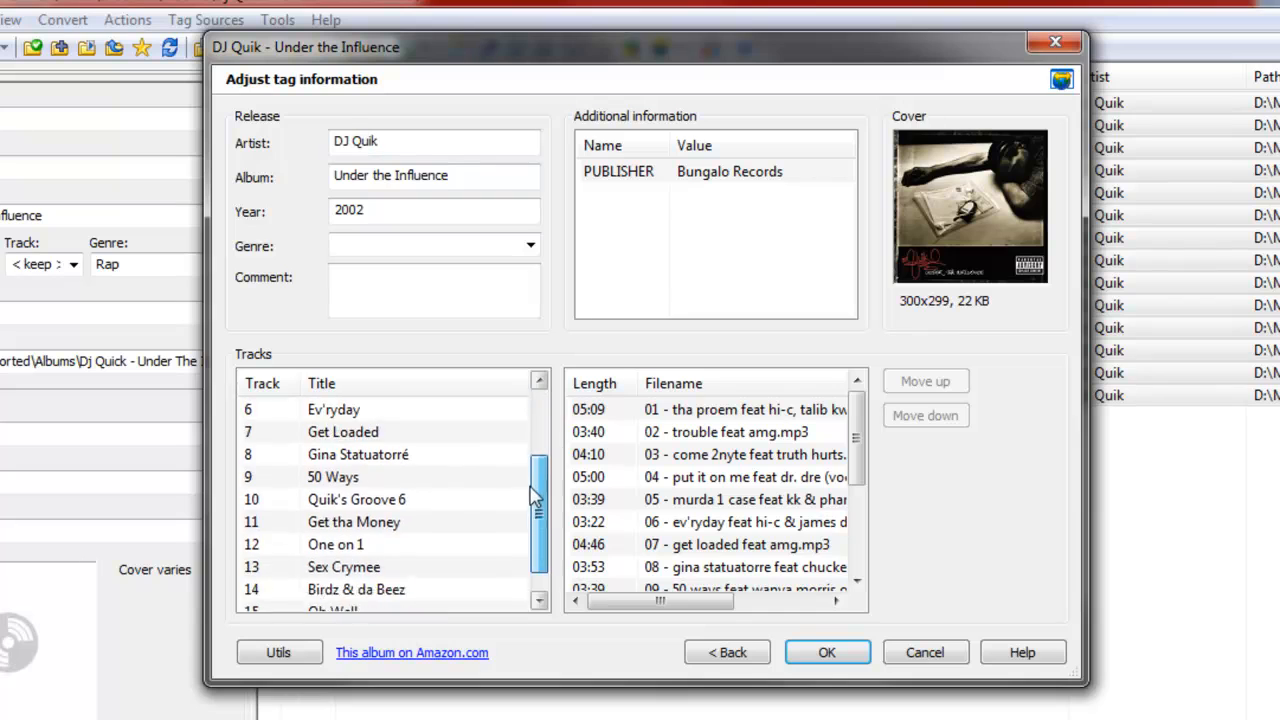
left_click_drag(848, 431, 847, 530)
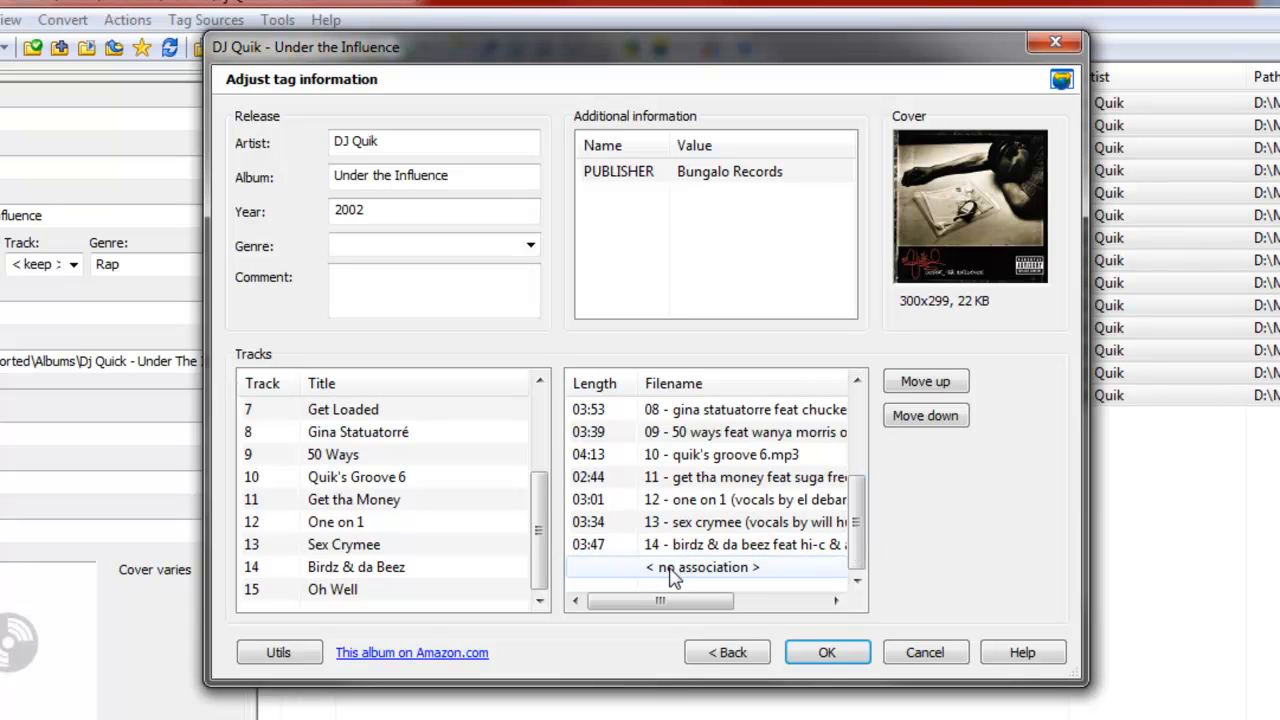
left_click_drag(849, 62, 917, 182)
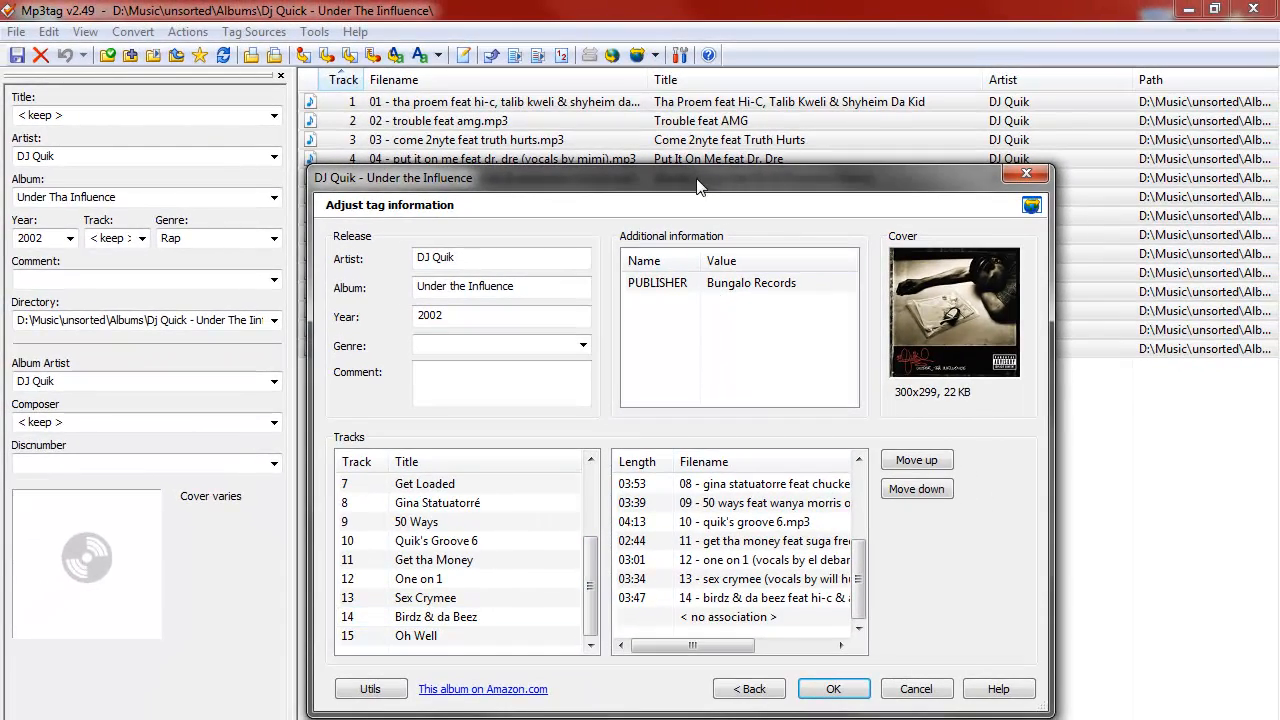
Apply the Amazon.com tag information to the tracks without keeping the existing covers.
left_click_drag(702, 174, 679, 118)
left_click(812, 636)
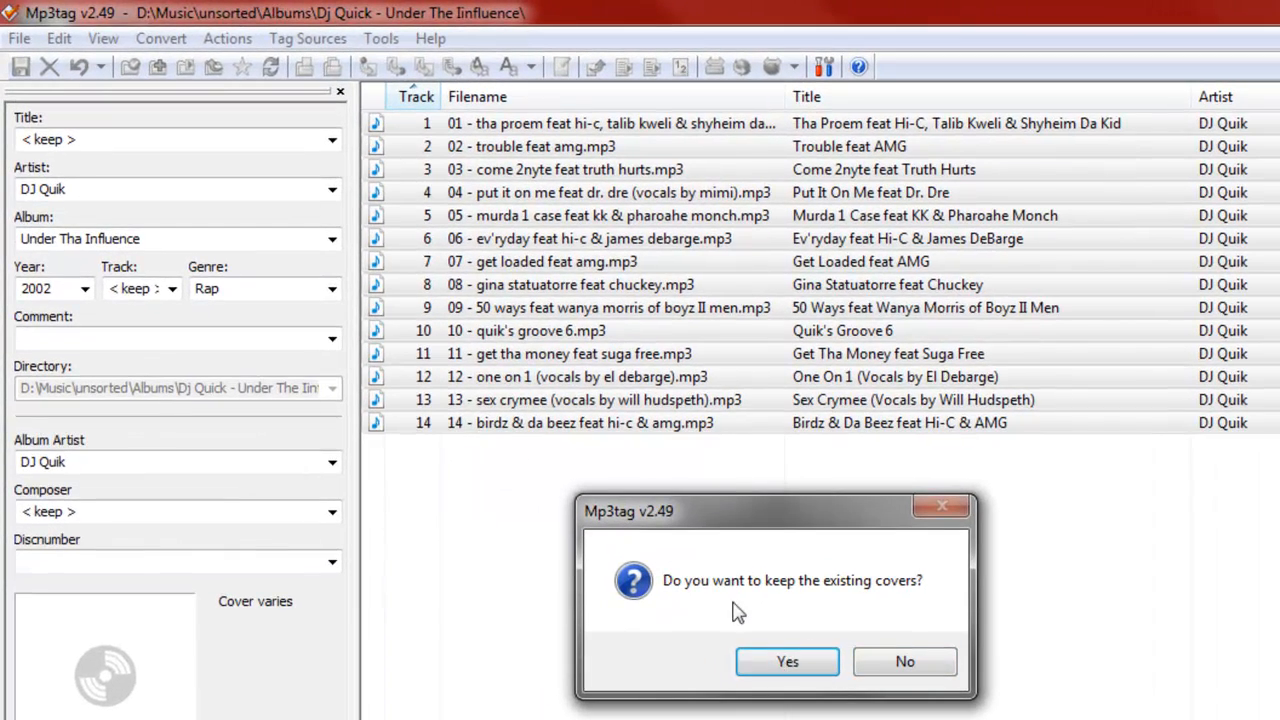
left_click(914, 664)
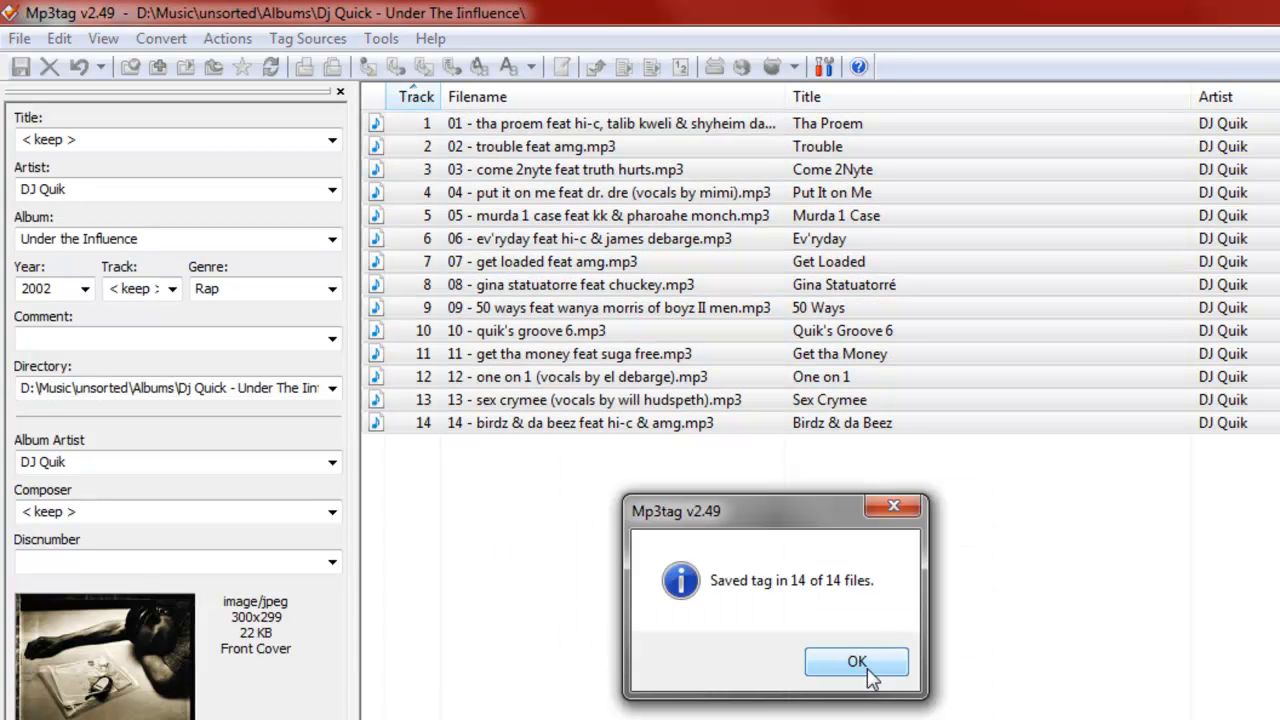
left_click(862, 670)
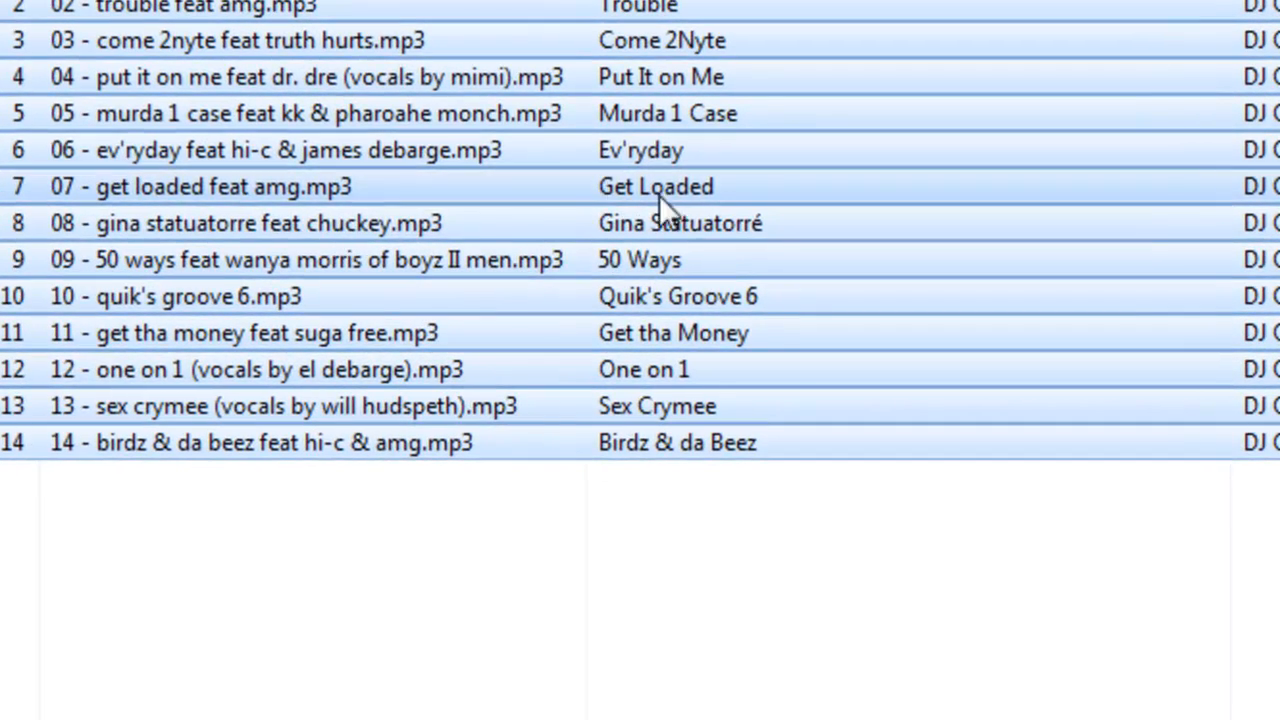
Start the Tag - Filename conversion for the selected tracks and rebuild its format string as %artist% - %title%.
right_click(367, 116)
mouse_move(441, 445)
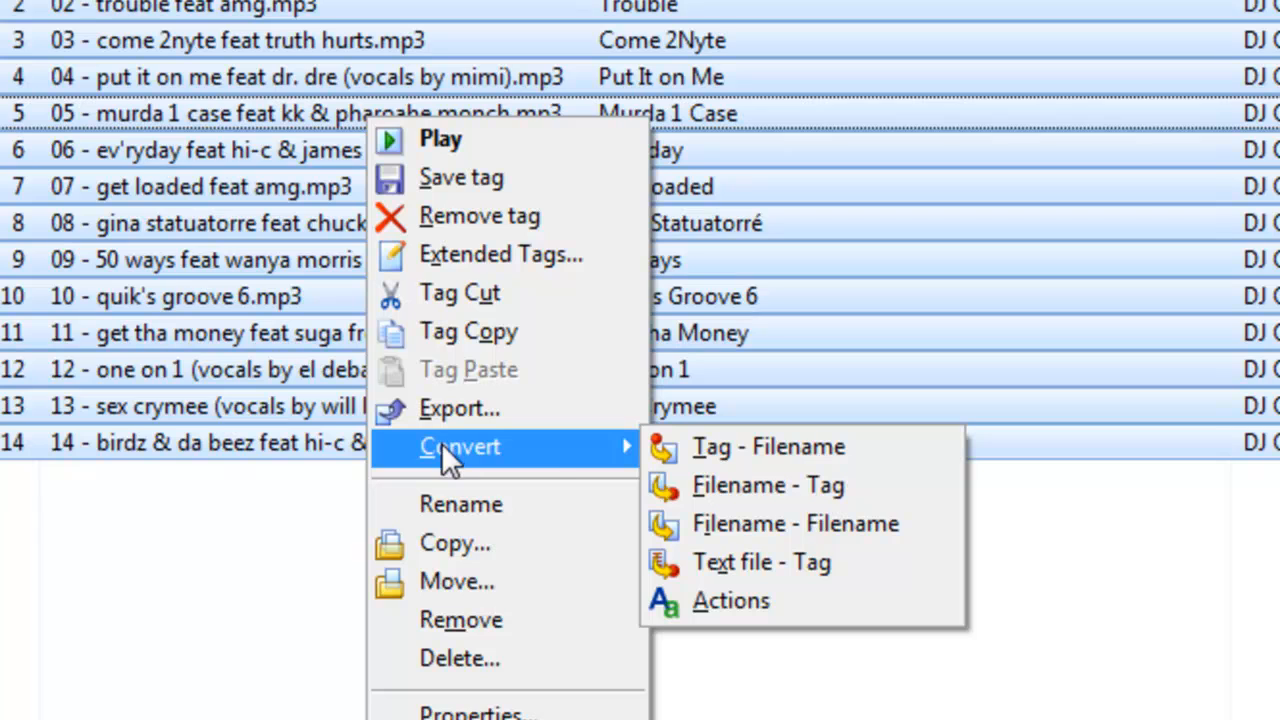
left_click(670, 444)
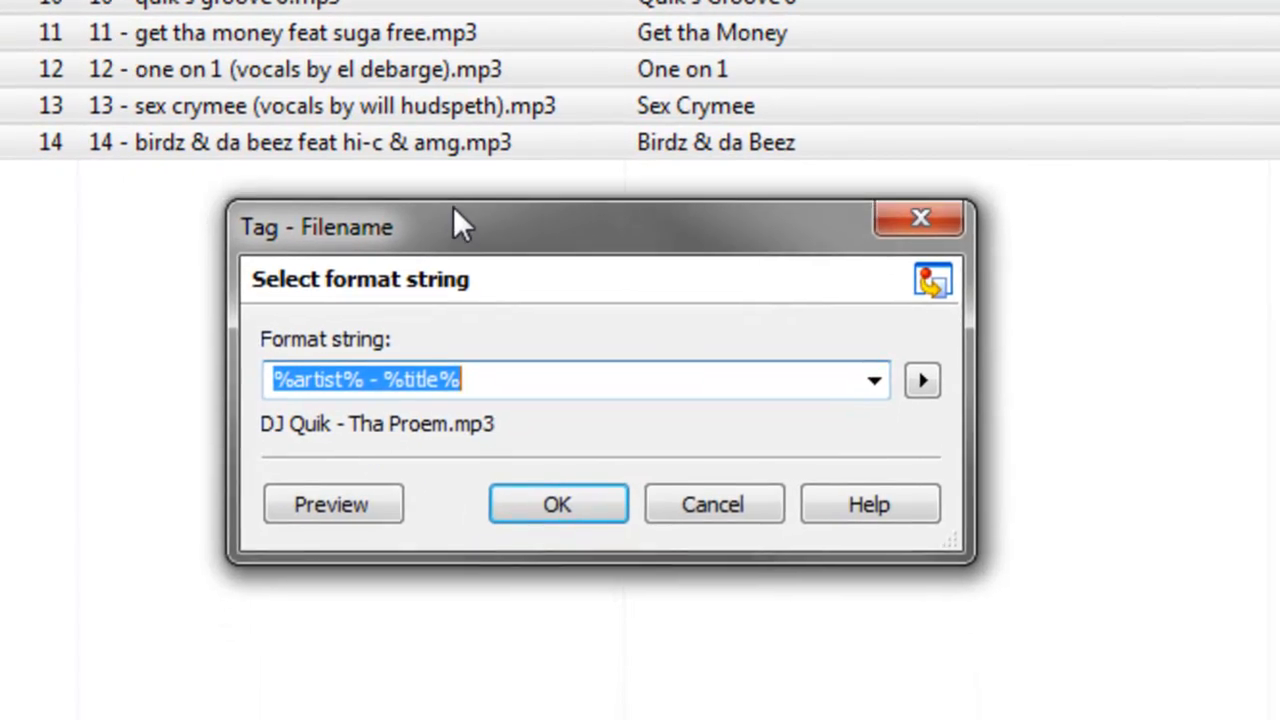
left_click_drag(460, 222, 445, 99)
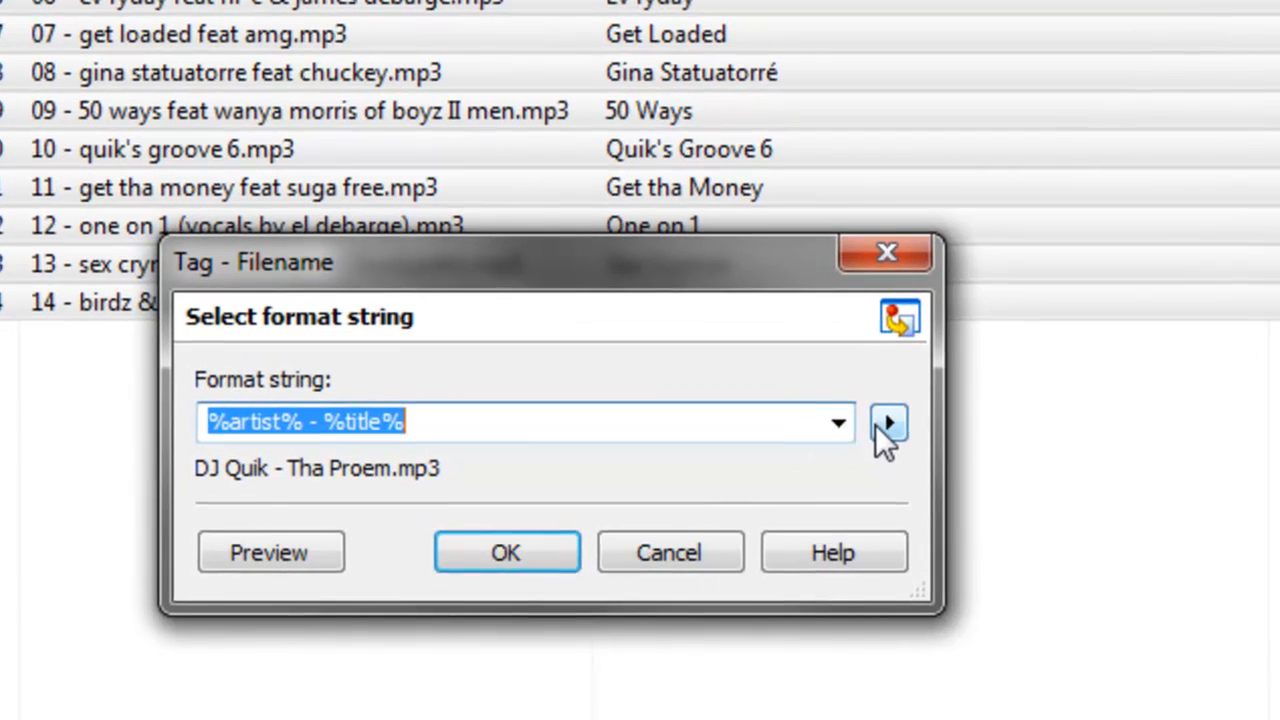
left_click(903, 444)
left_click(550, 438)
key("Delete")
left_click(879, 426)
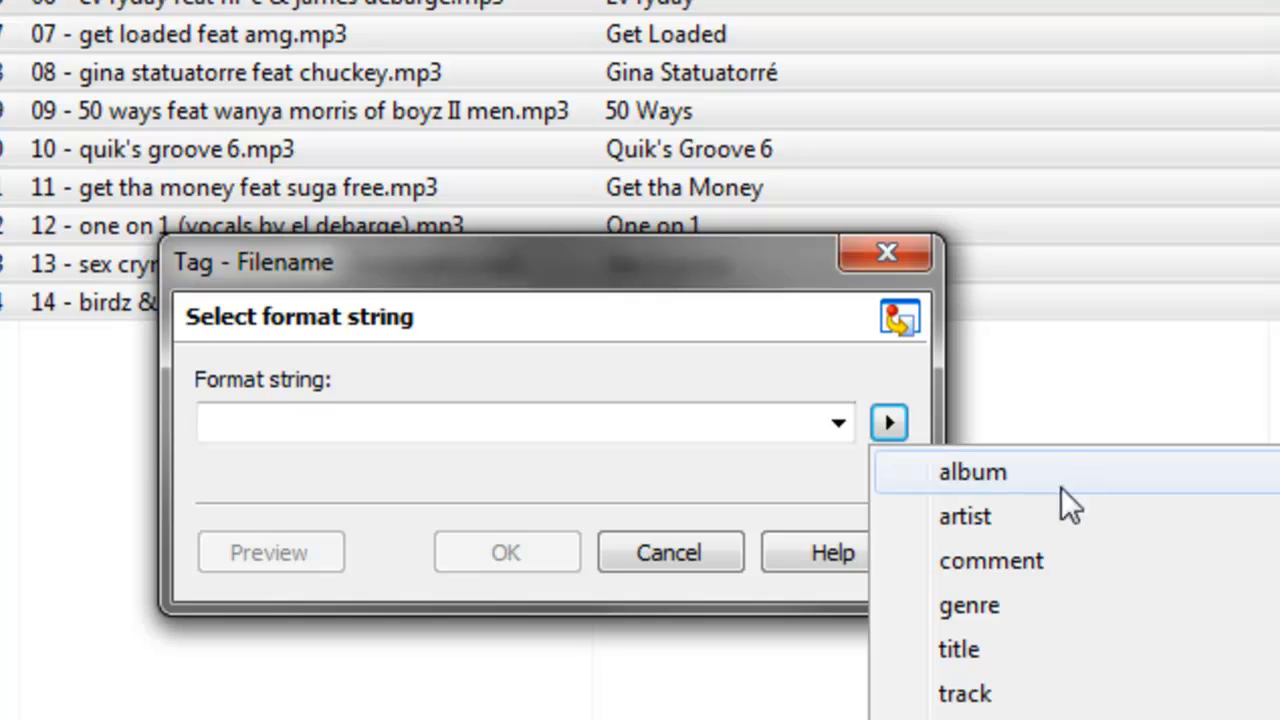
left_click(1034, 516)
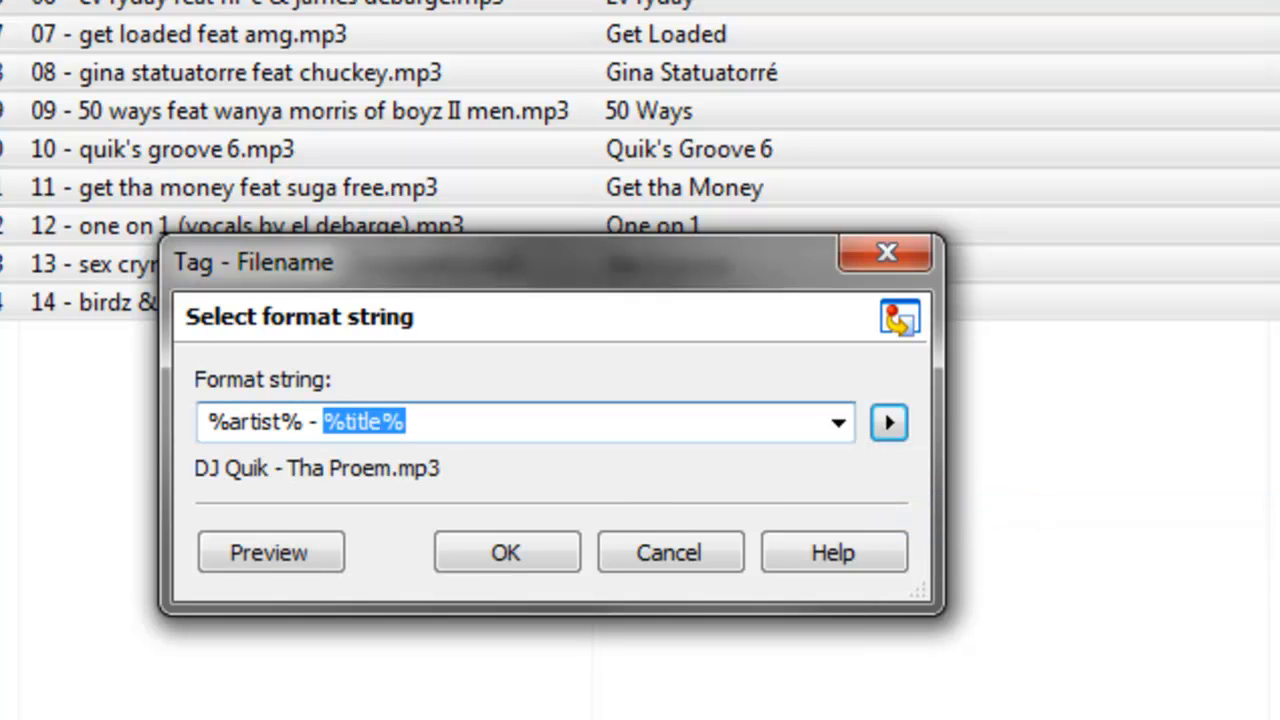
left_click(491, 420)
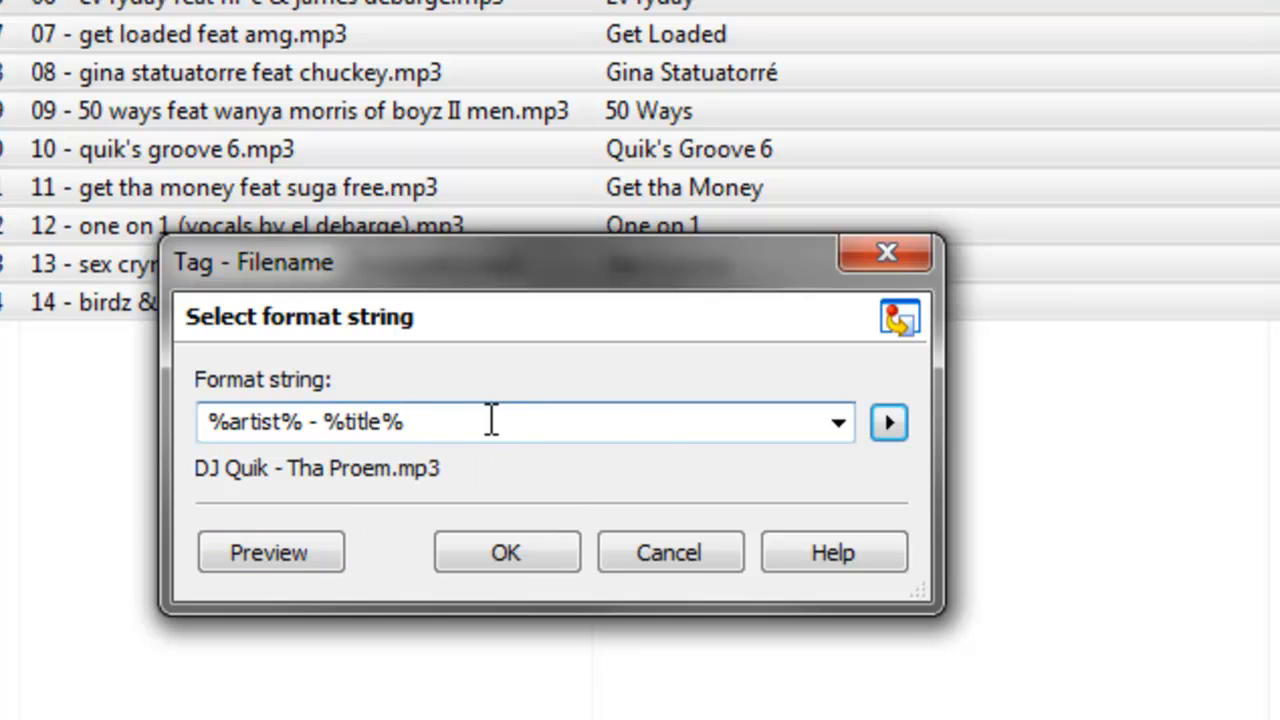
Rename the selected files with the %artist% - %title% format and save the tags of all tracks.
left_click(556, 557)
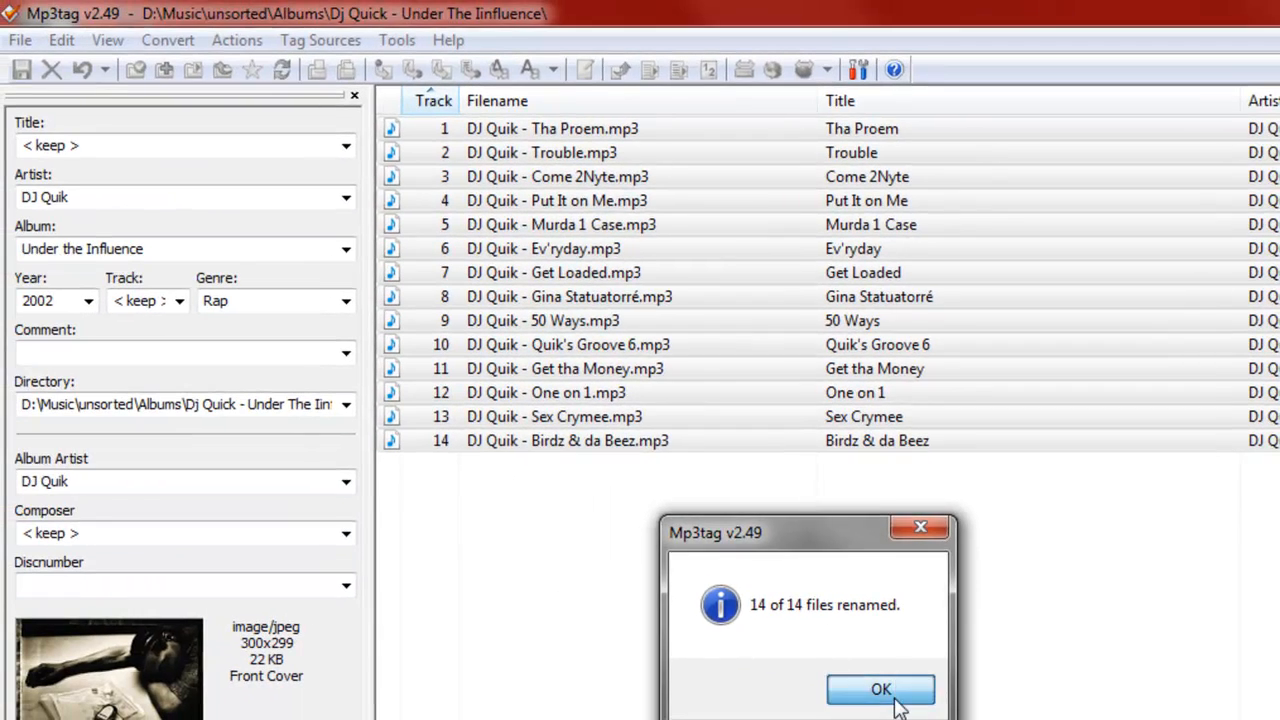
left_click(880, 690)
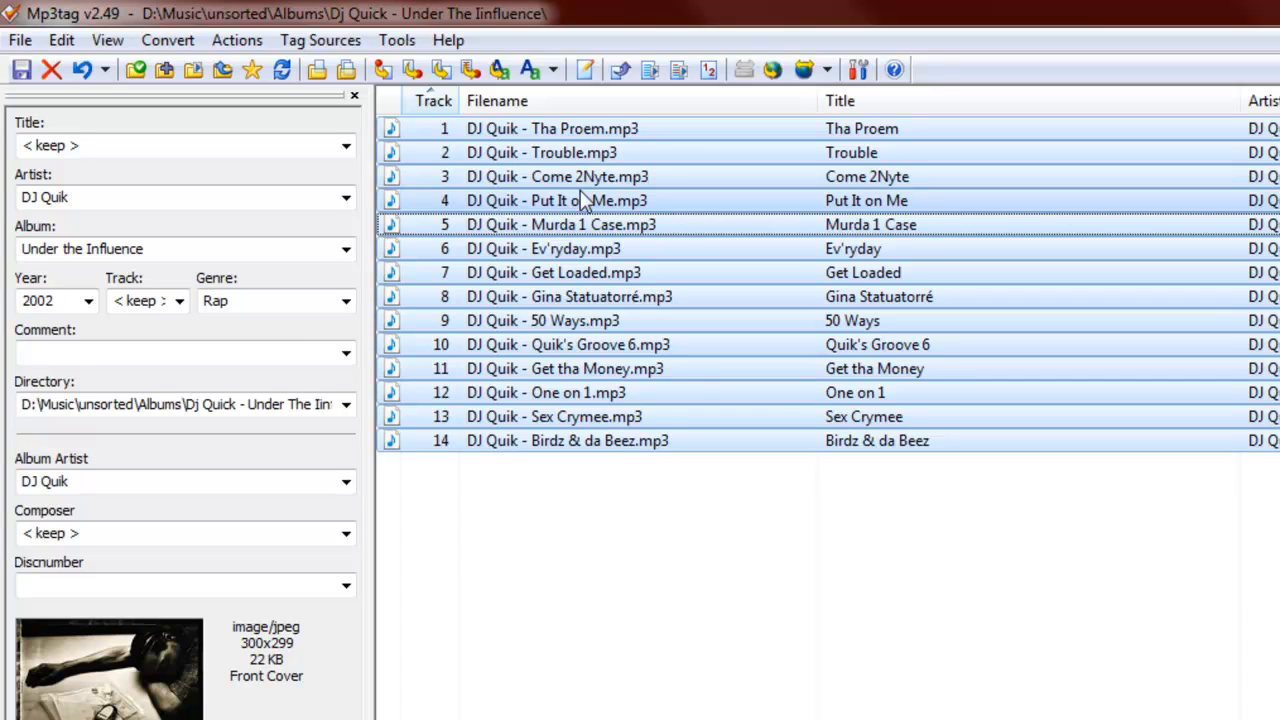
key("ctrl+s")
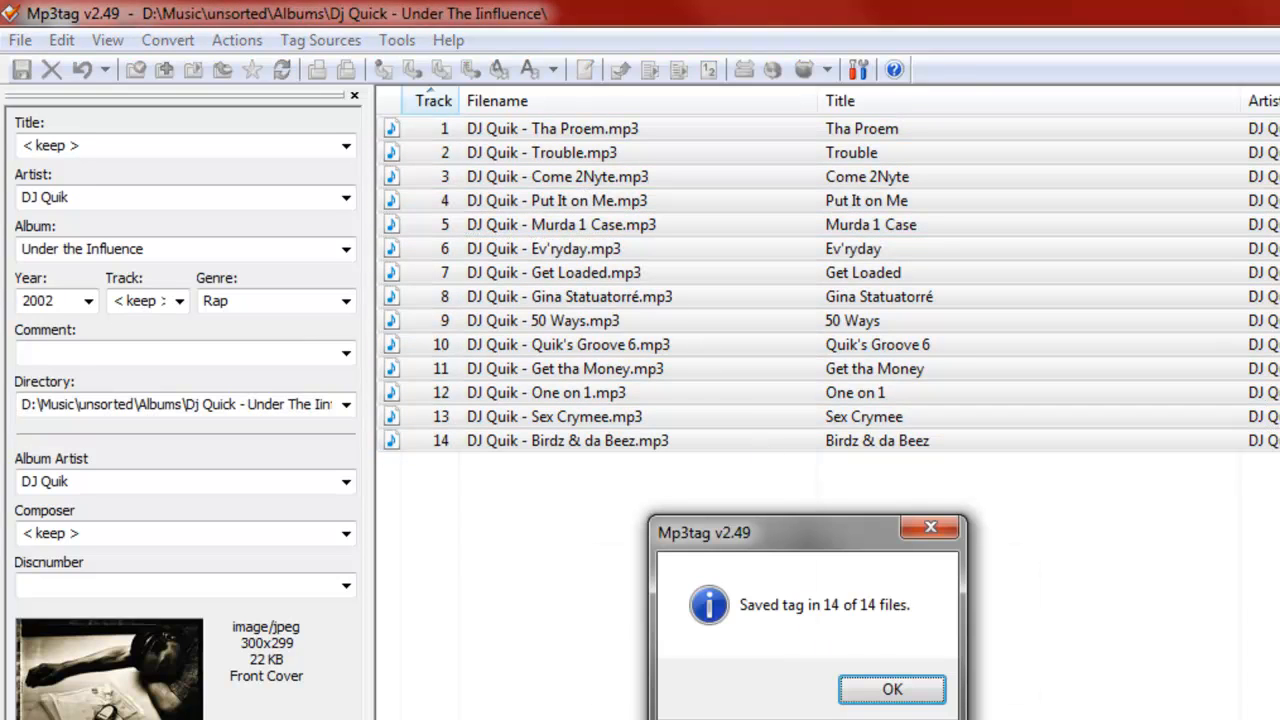
left_click(912, 700)
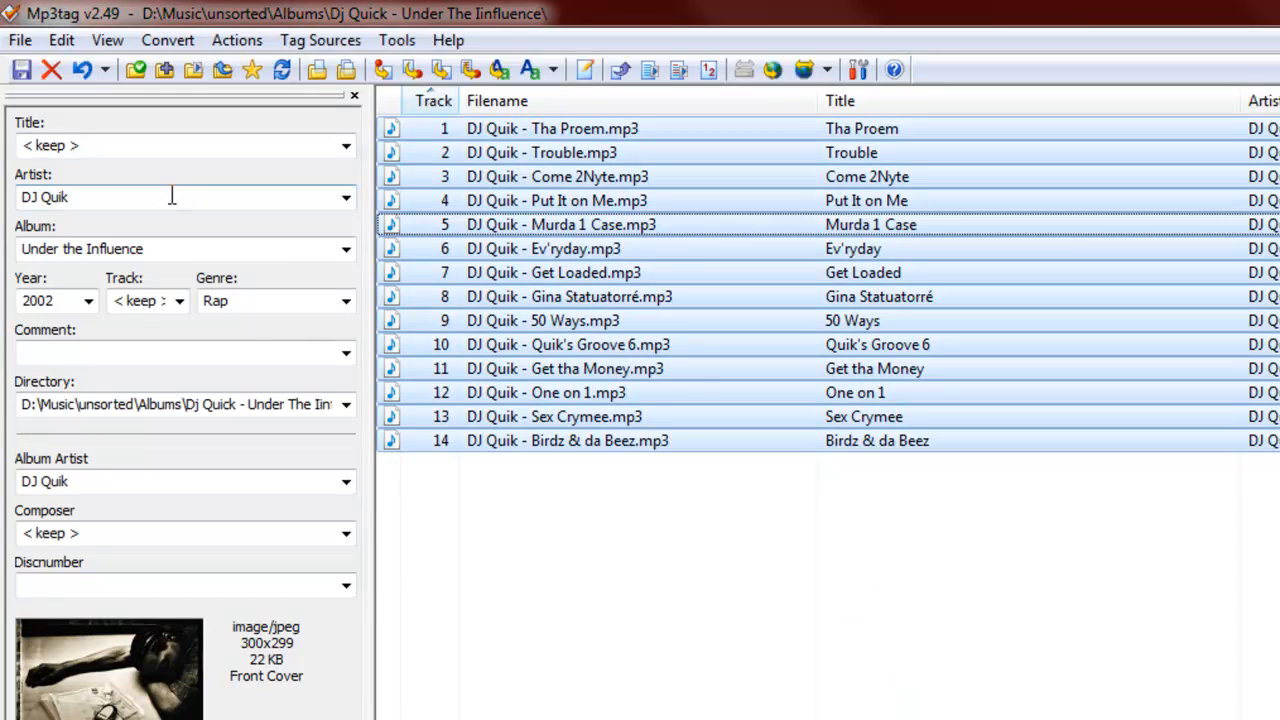
Check the spelling of the Album and Album Artist tags across the tracks, including the track Murda 1 Case.
left_click(155, 248)
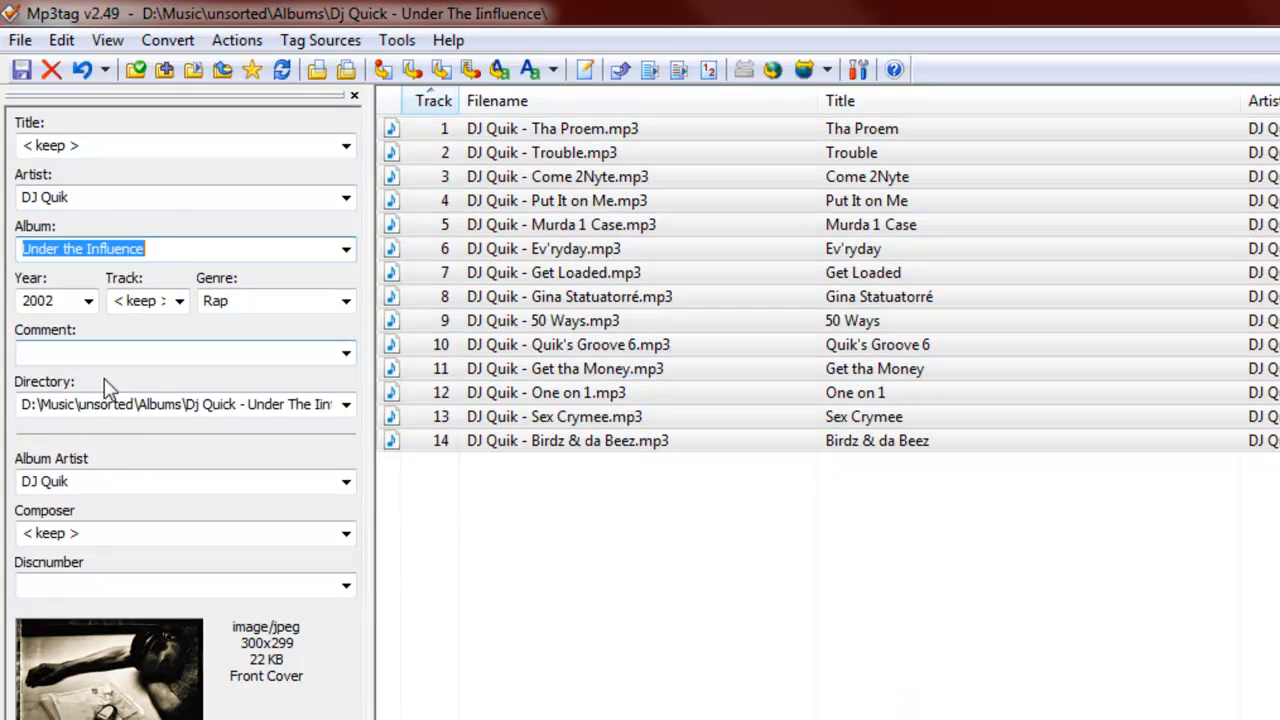
left_click(78, 484)
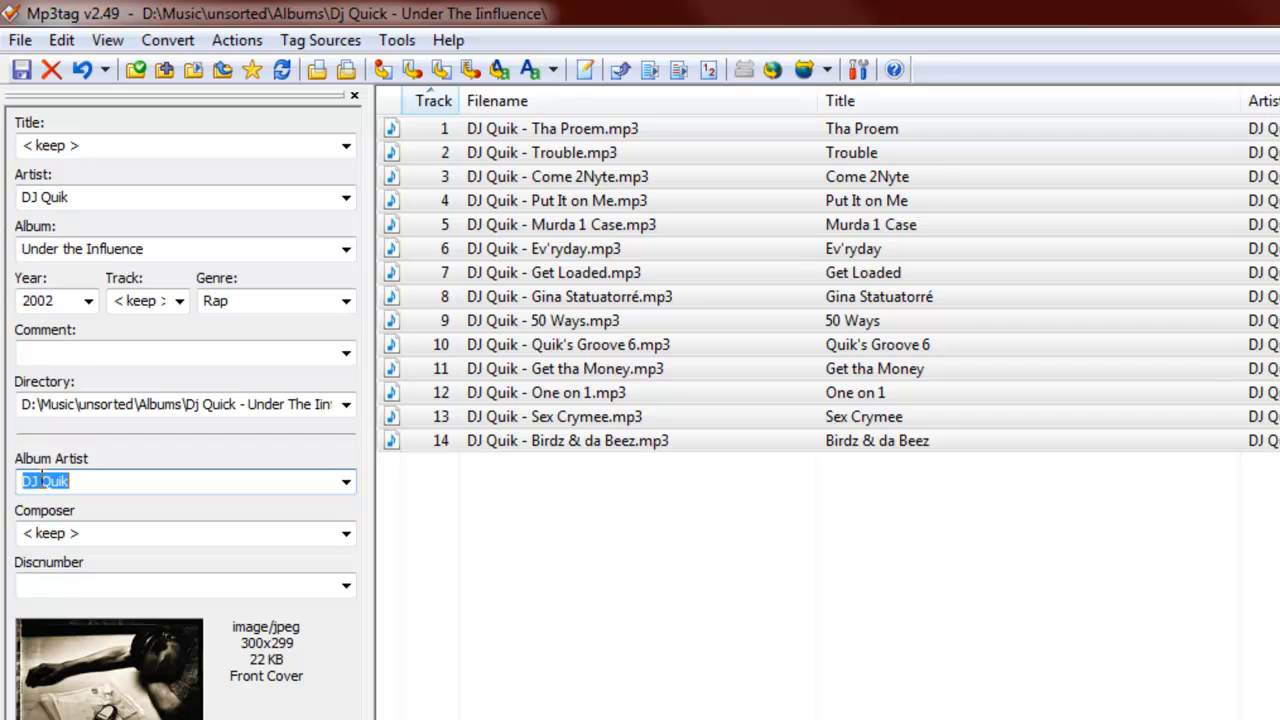
left_click(92, 481)
left_click_drag(114, 481, 28, 481)
left_click(131, 487)
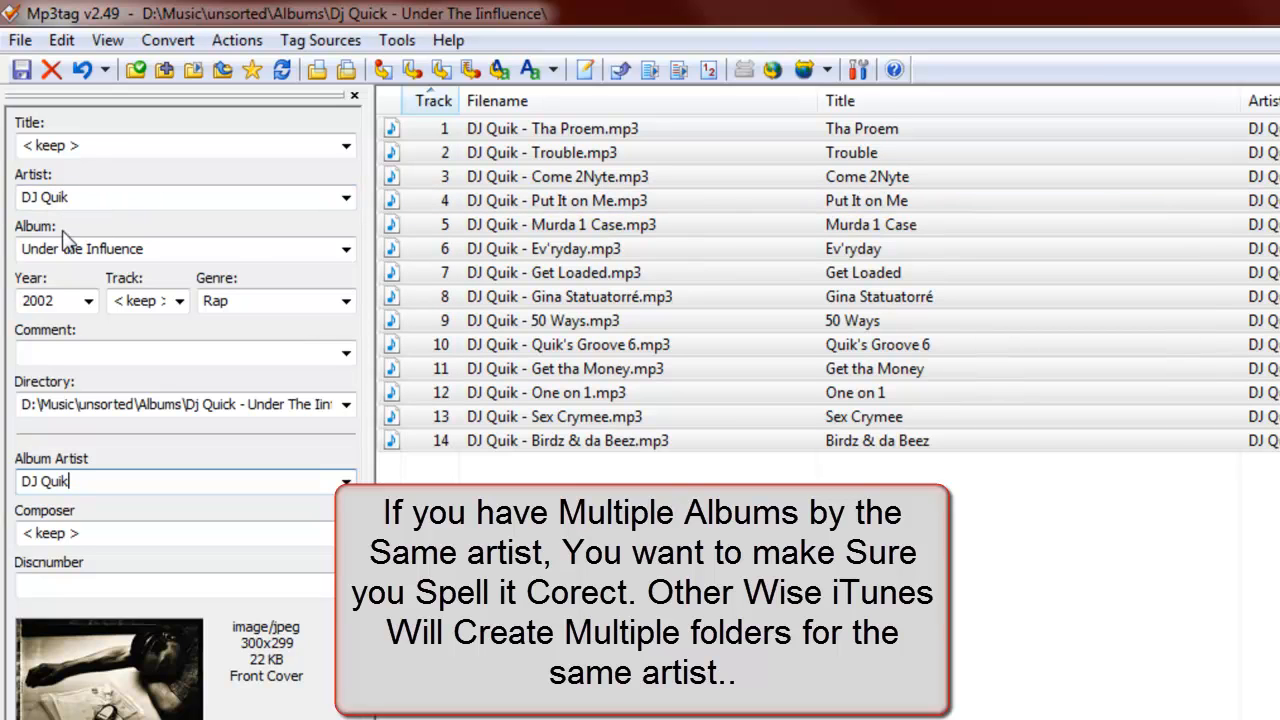
left_click_drag(144, 248, 26, 248)
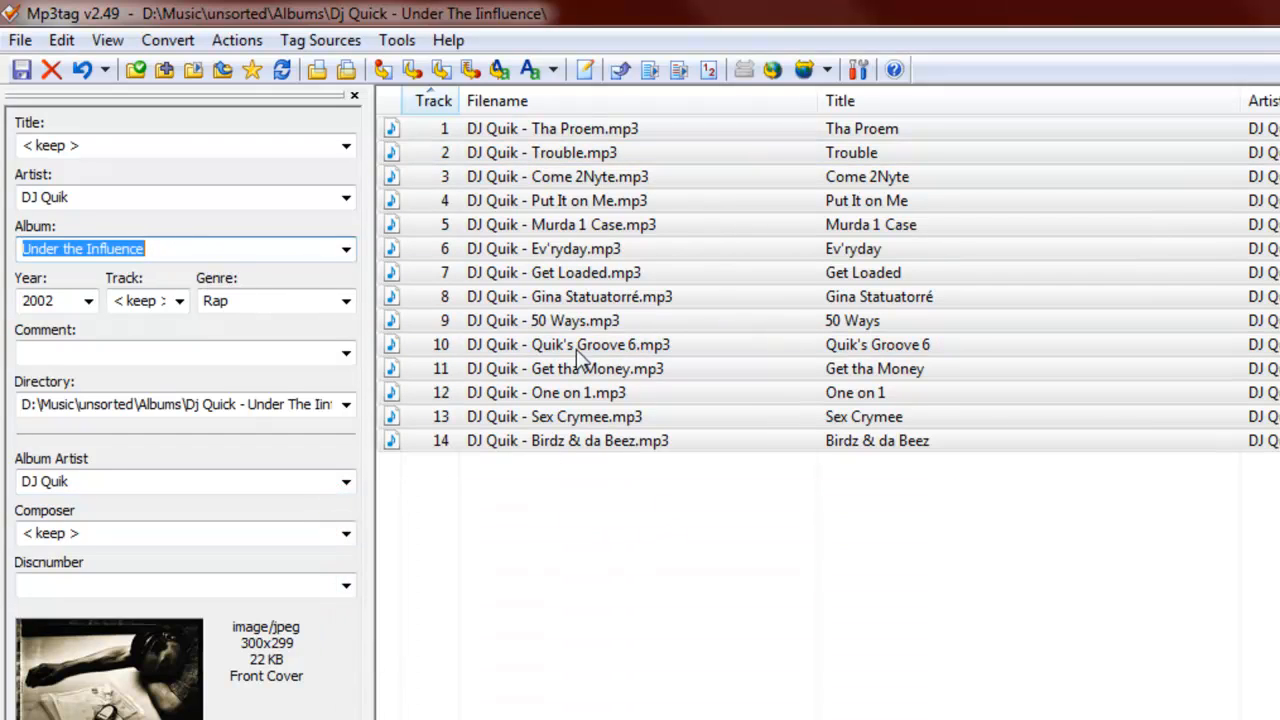
left_click(588, 225)
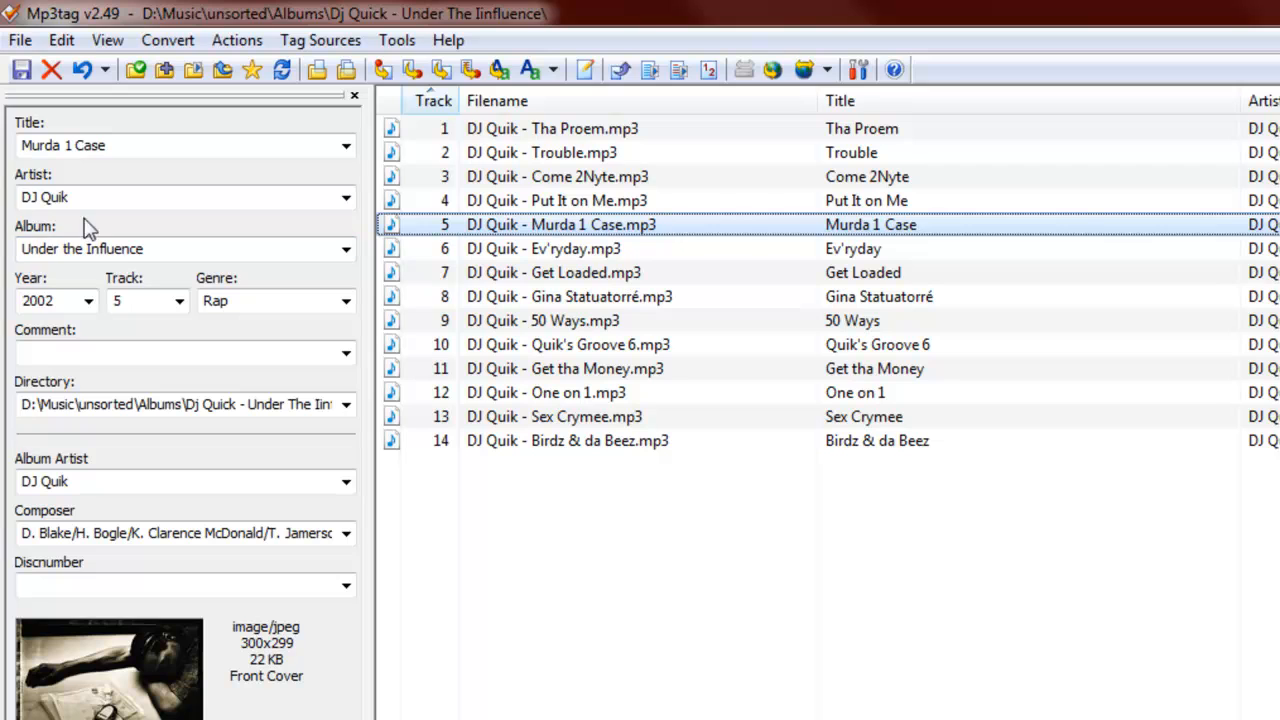
Select all the album's tracks, review Album and Album Artist, then clear the Composer tag and save.
left_click_drag(700, 540, 490, 128)
left_click(170, 246)
left_click_drag(174, 246, 8, 256)
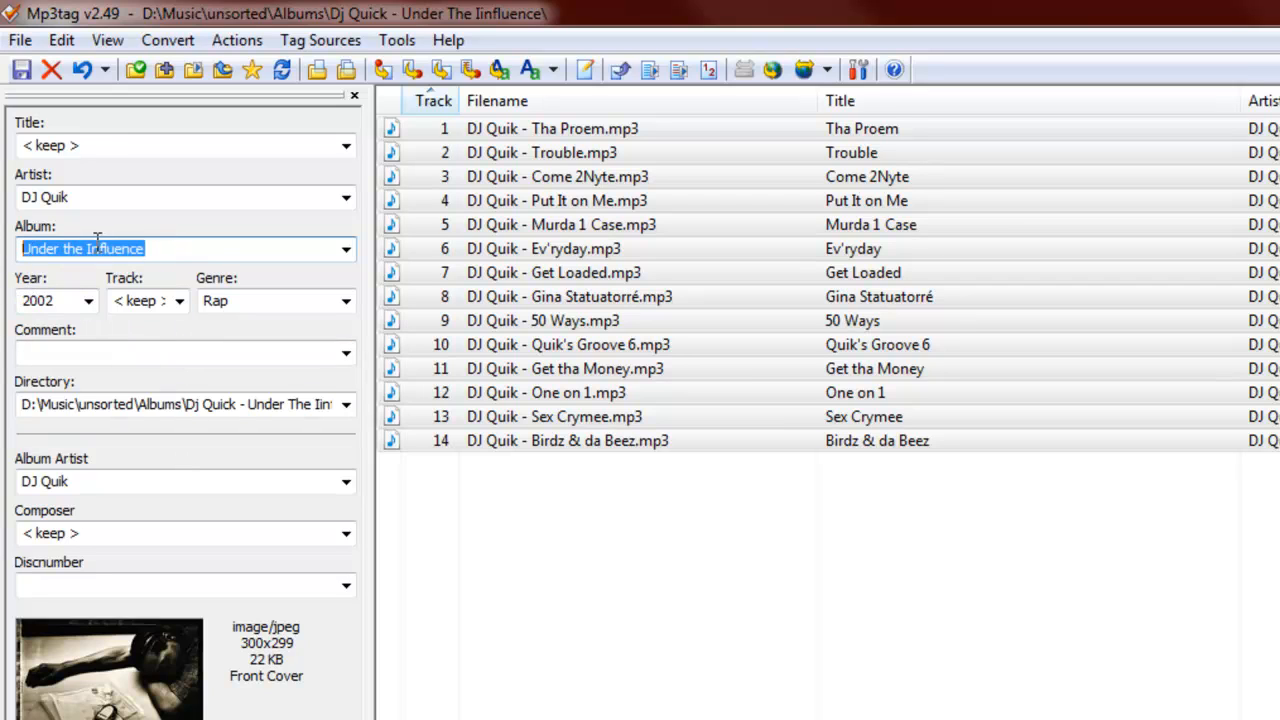
left_click_drag(81, 482, 8, 482)
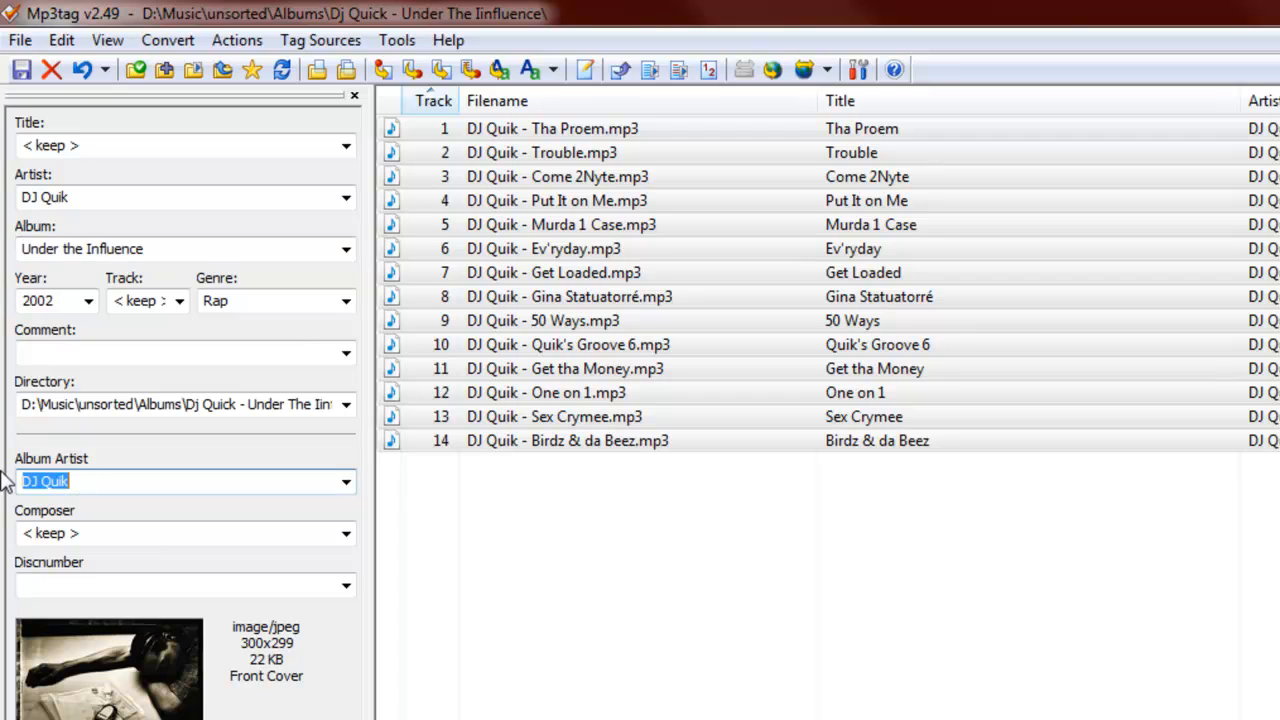
left_click(127, 534)
key("Delete")
key("ctrl+s")
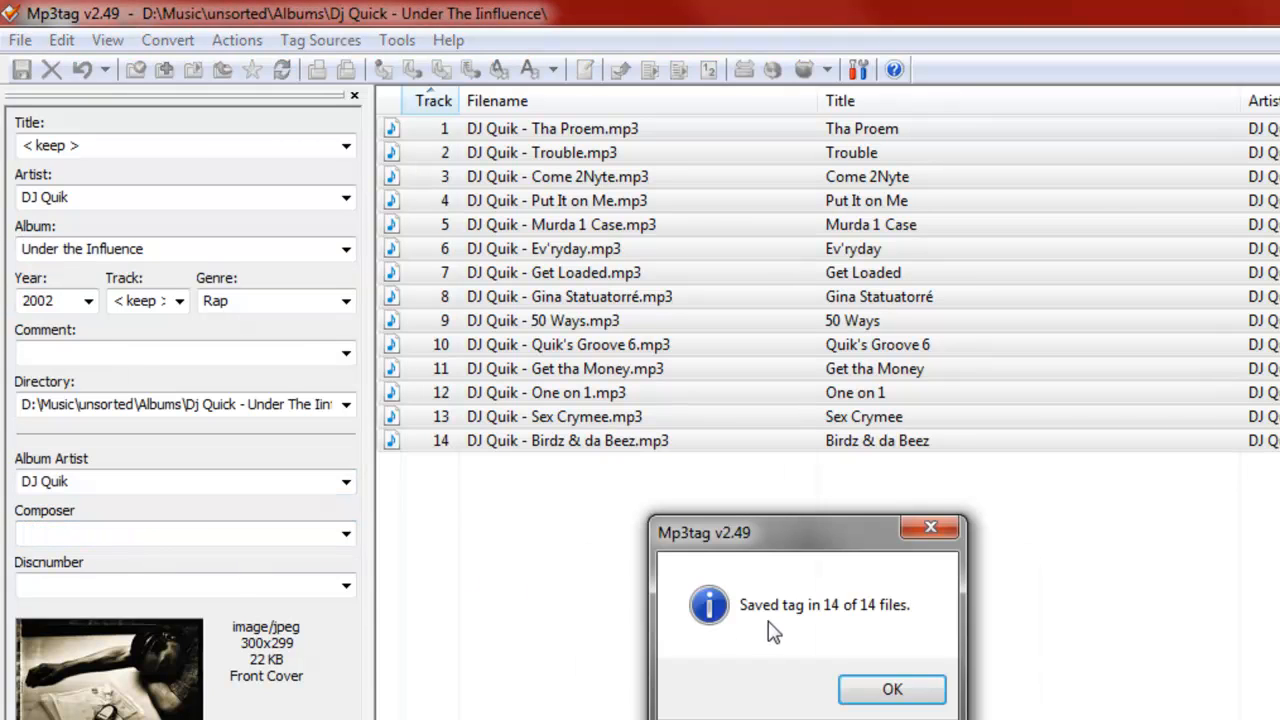
left_click(890, 690)
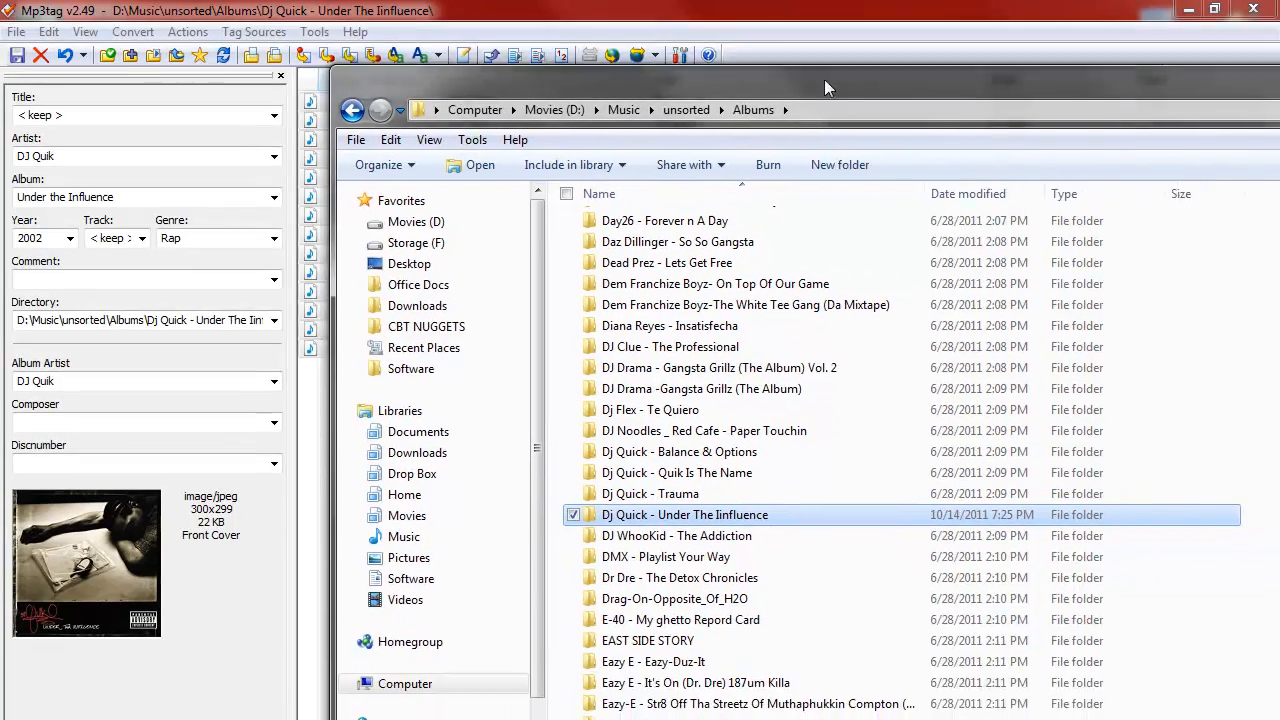
Open a second Windows Explorer window and browse to Home > My Music > iTunes > iTunes Media.
left_click_drag(824, 79, 660, 58)
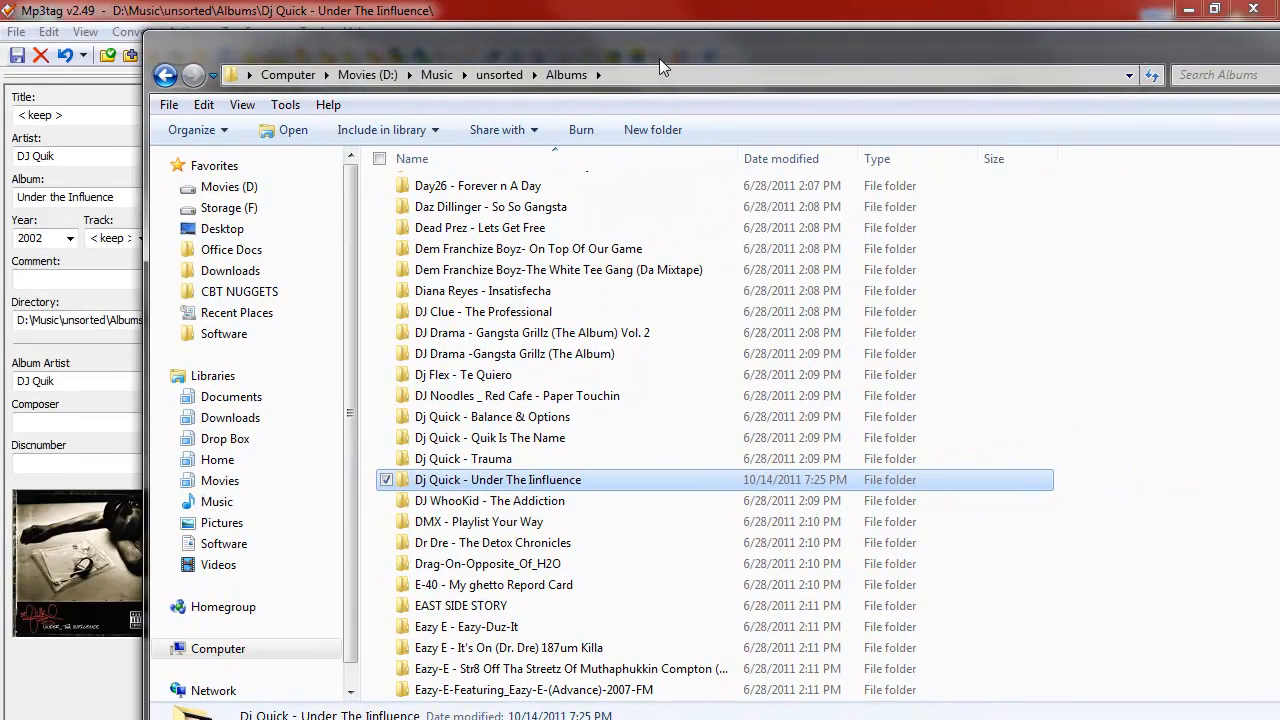
key("super+e")
left_click_drag(380, 22, 519, 75)
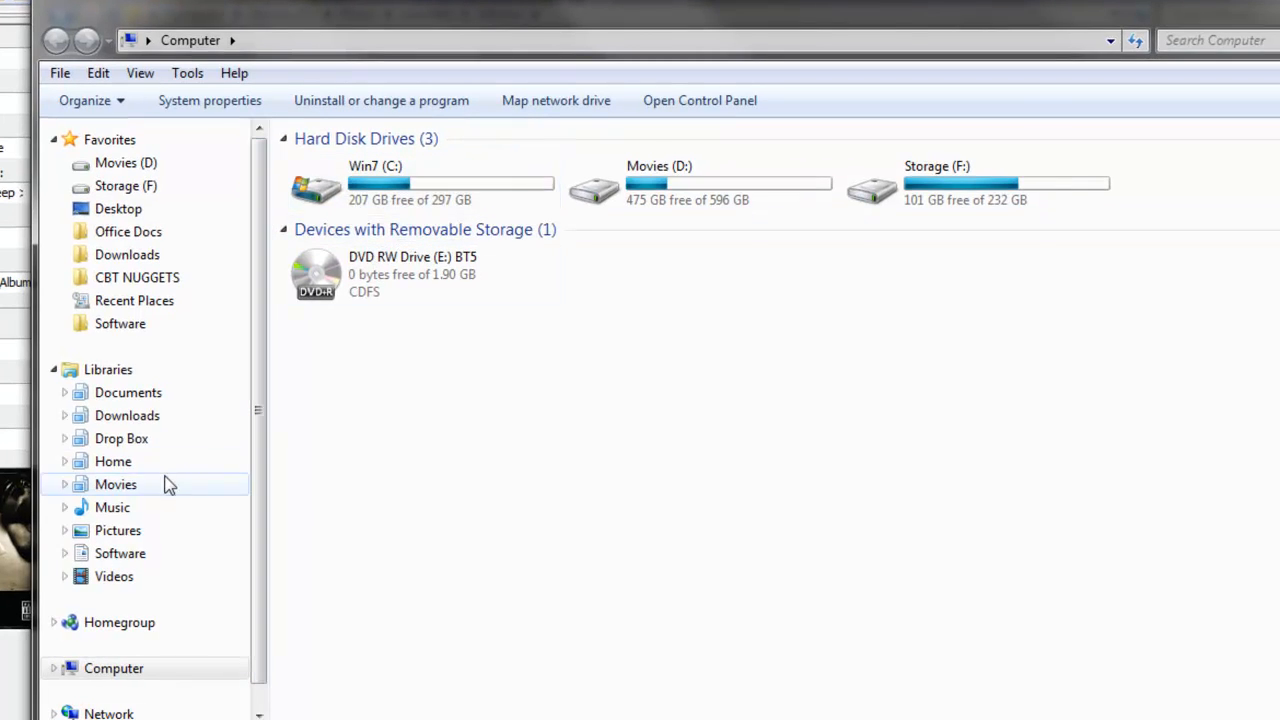
left_click(126, 464)
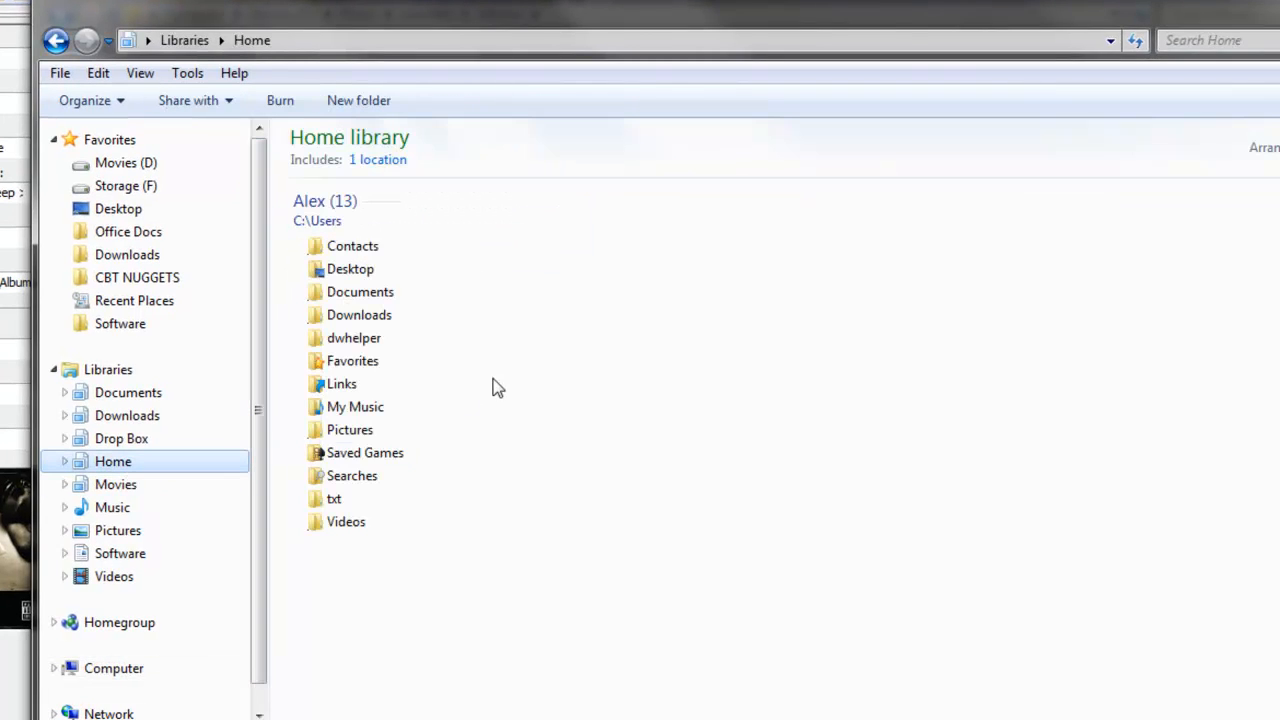
double_click(362, 410)
double_click(365, 214)
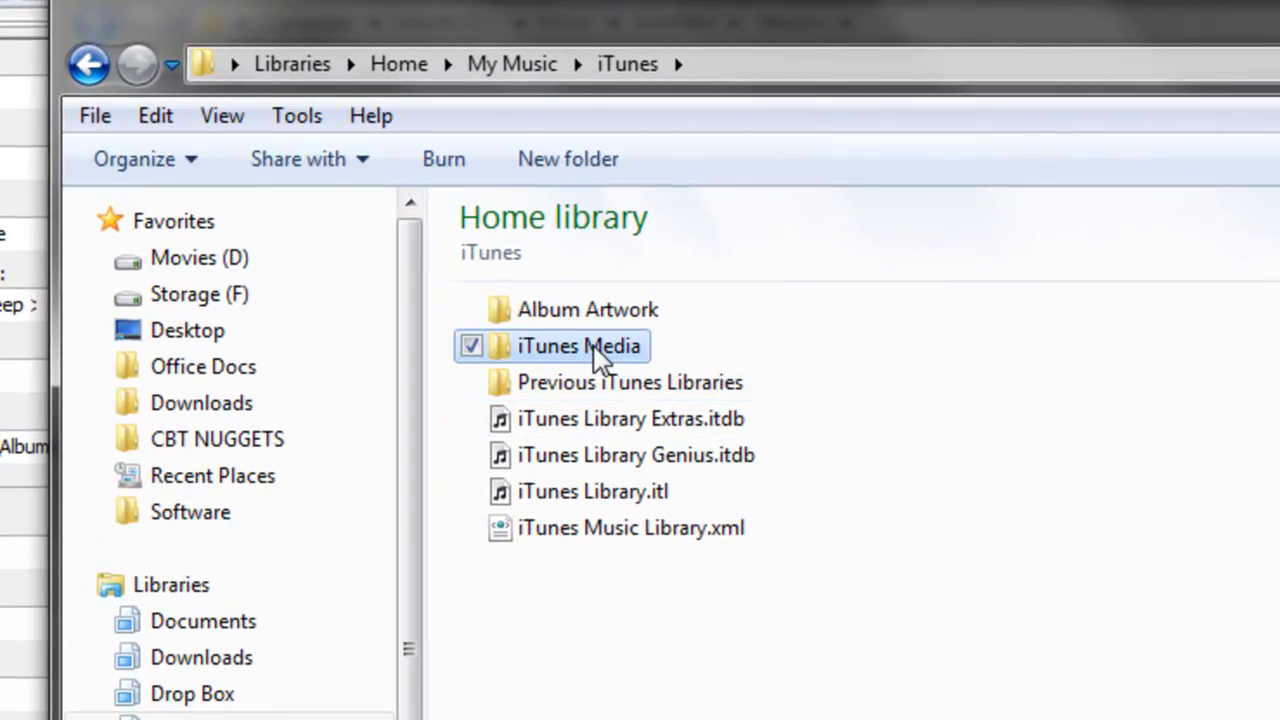
double_click(593, 350)
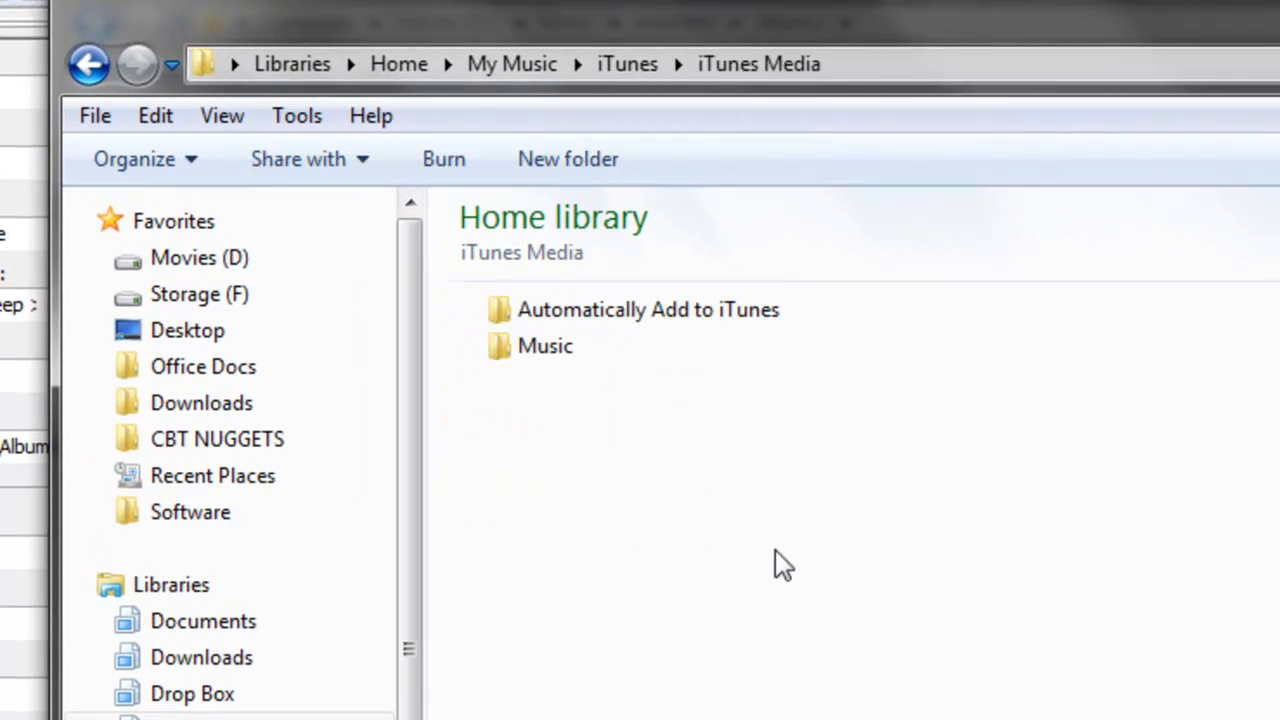
Add the Automatically Add to iTunes folder to Explorer's Favorites and close the iTunes Media window.
left_click(545, 316)
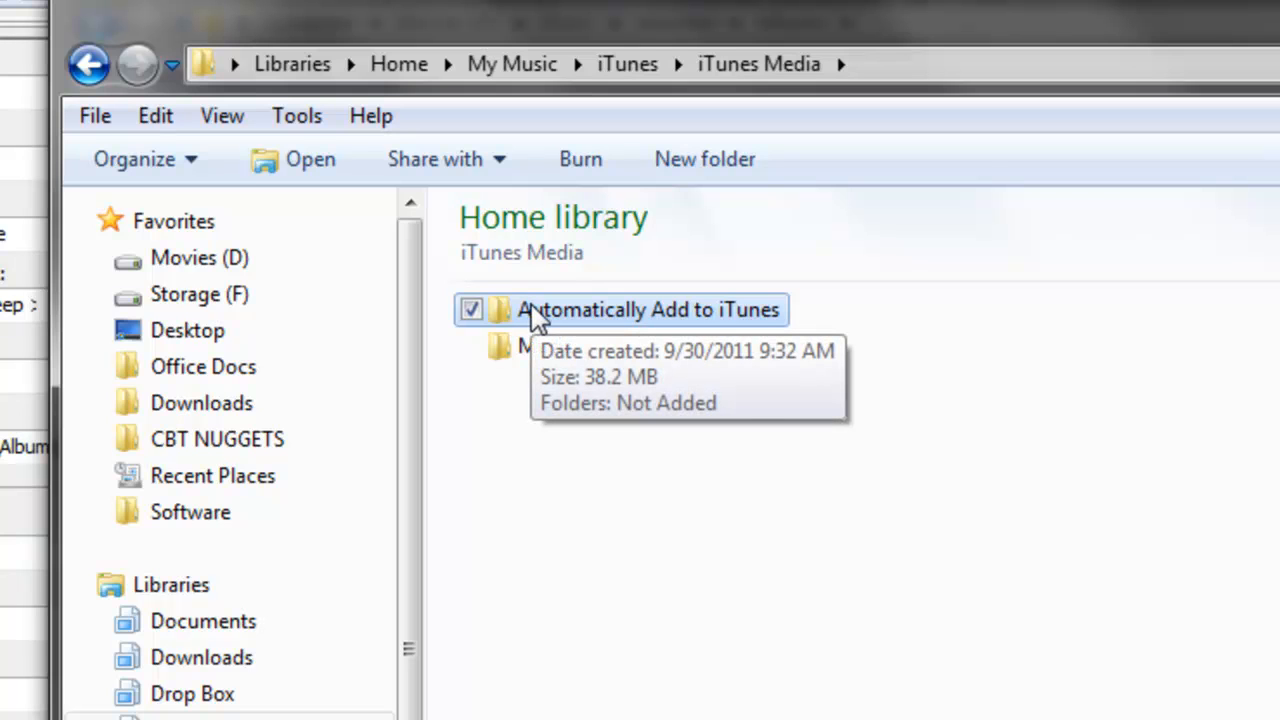
left_click_drag(529, 323, 230, 528)
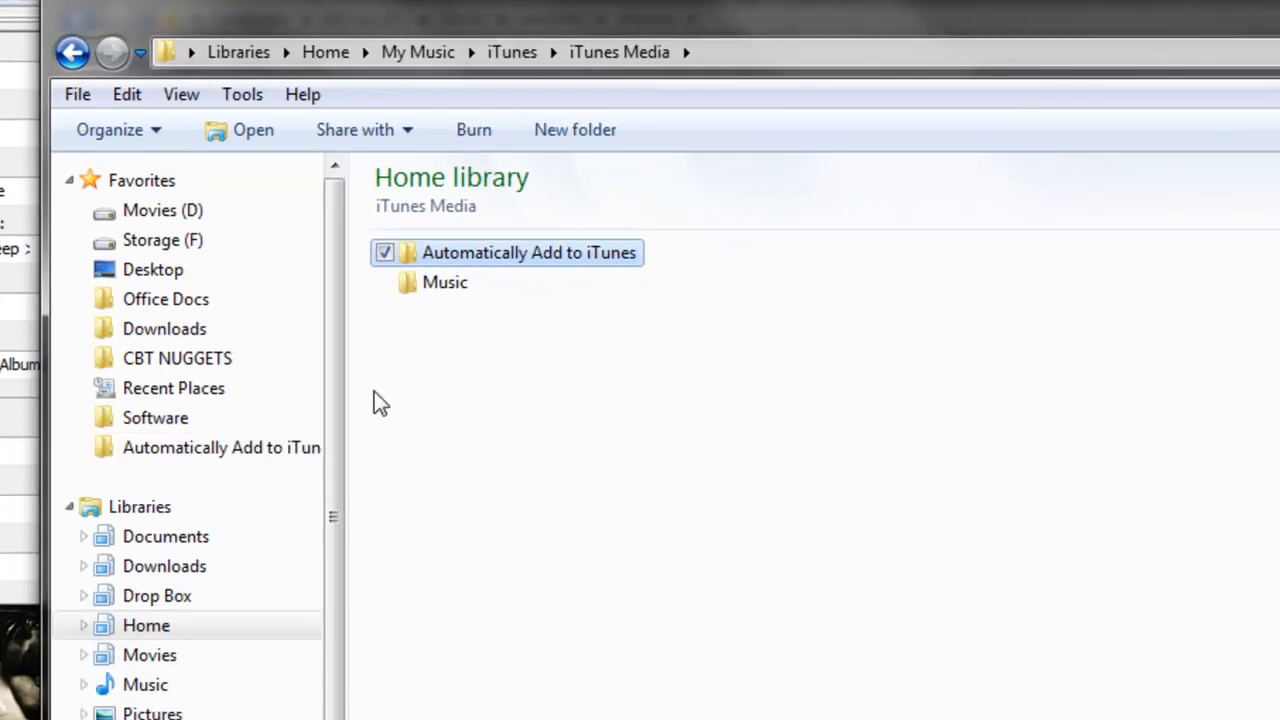
left_click_drag(812, 11, 585, 103)
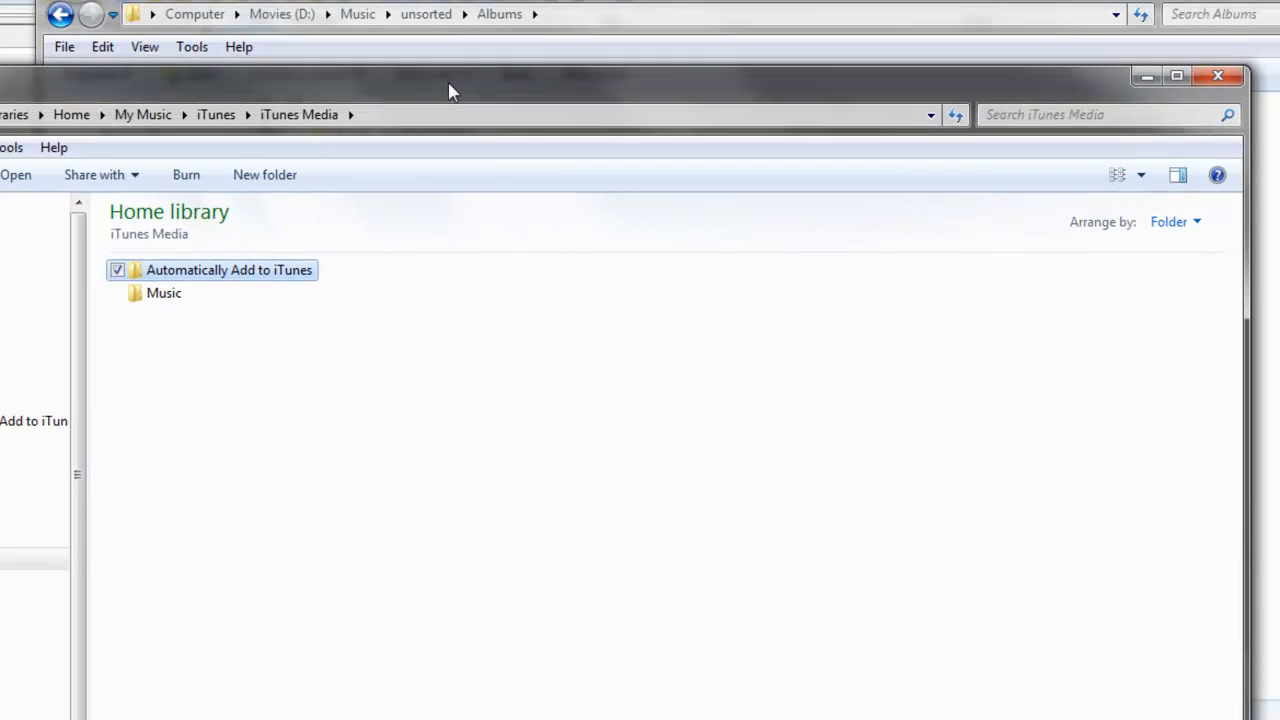
left_click(1220, 80)
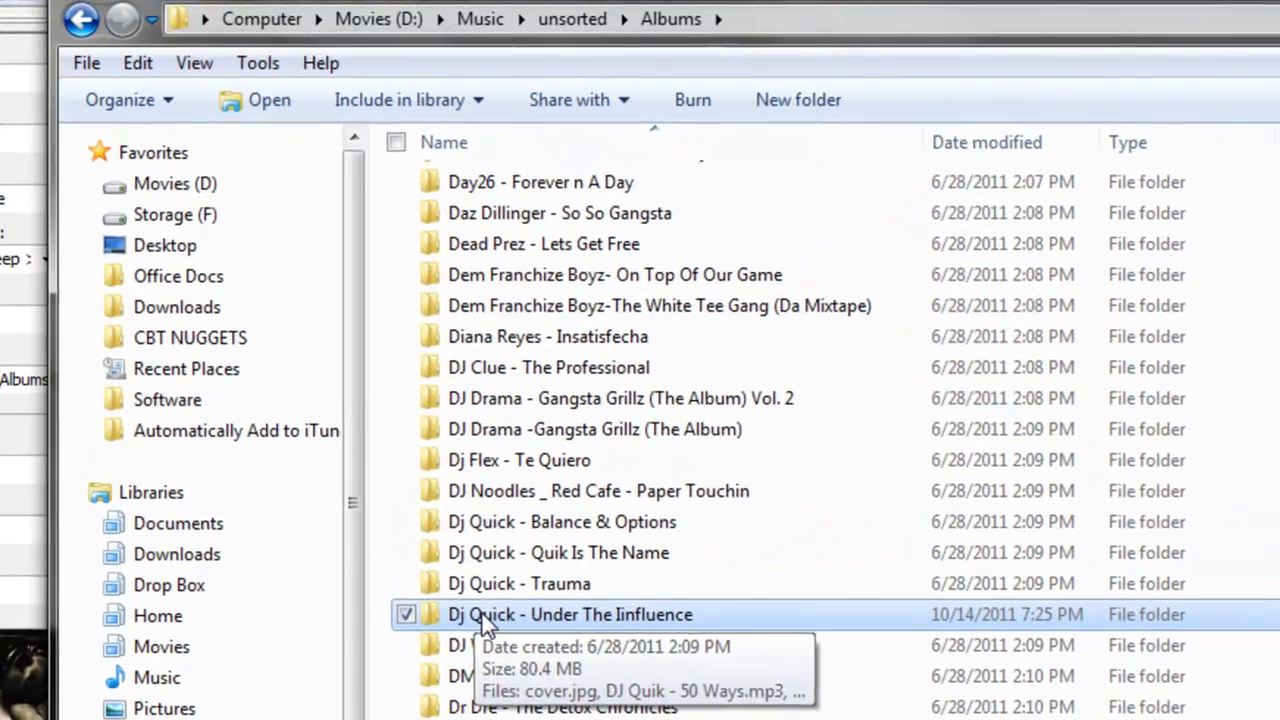
Copy the "Dj Quick - Under The Iinfluence" album folder into Automatically Add to iTunes and open that destination folder.
left_click_drag(484, 622, 274, 436)
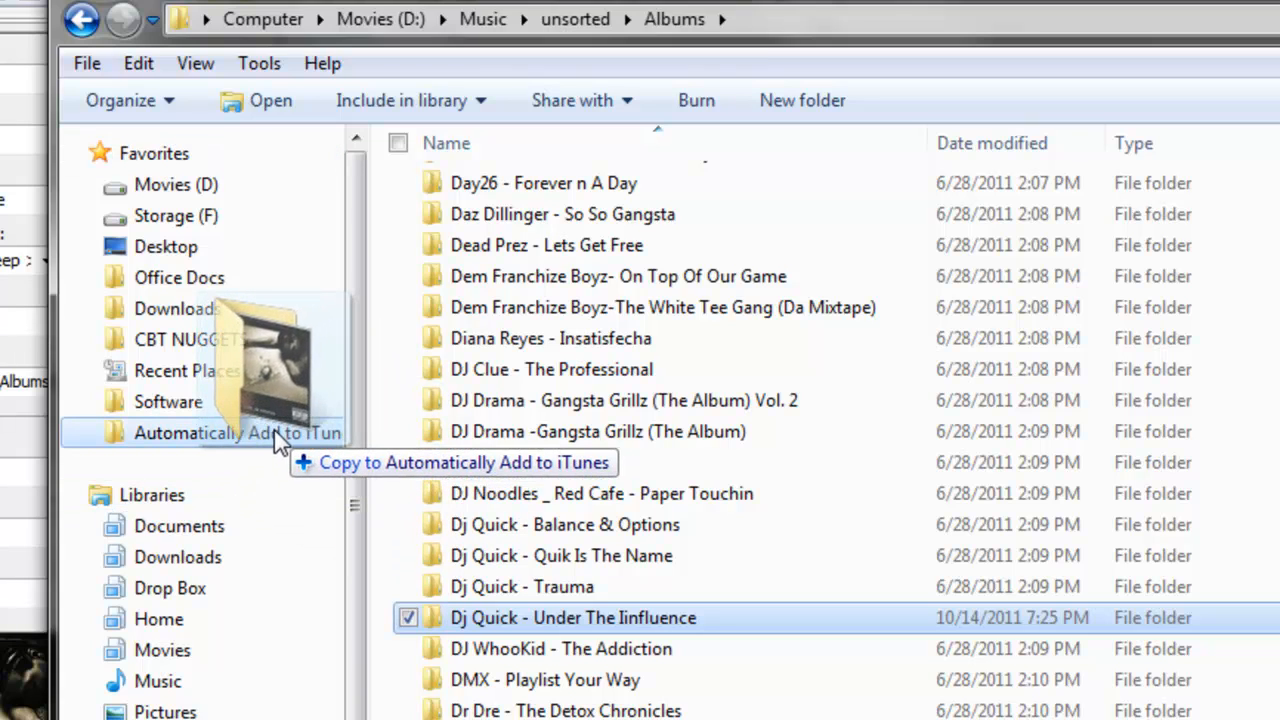
left_click_drag(276, 437, 234, 440)
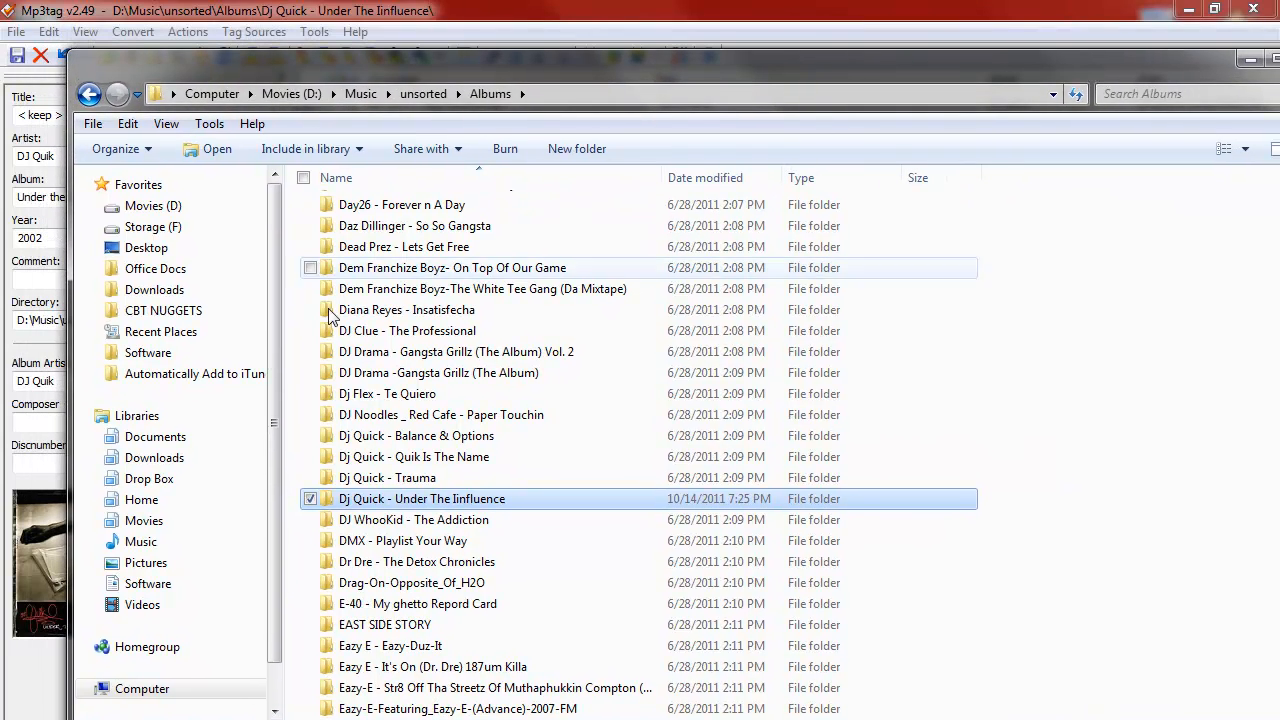
left_click(204, 376)
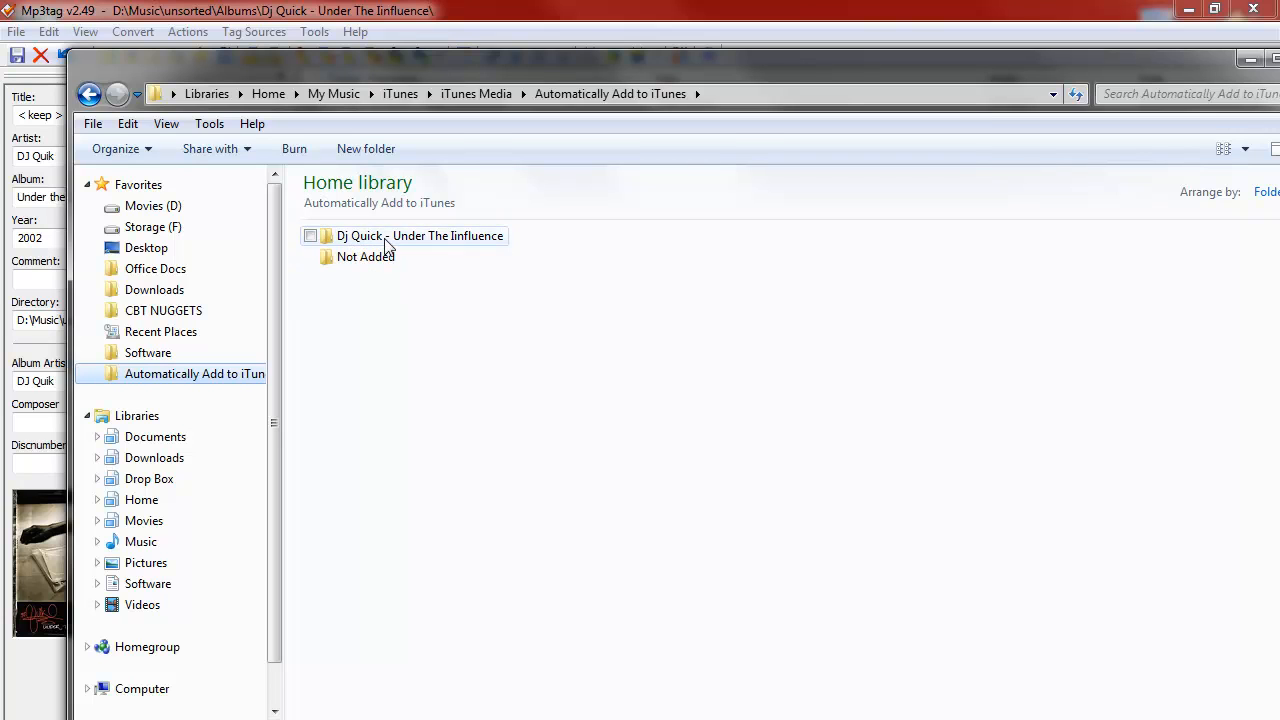
Minimize the Explorer and Mp3tag windows and launch iTunes from the desktop.
left_click(1250, 61)
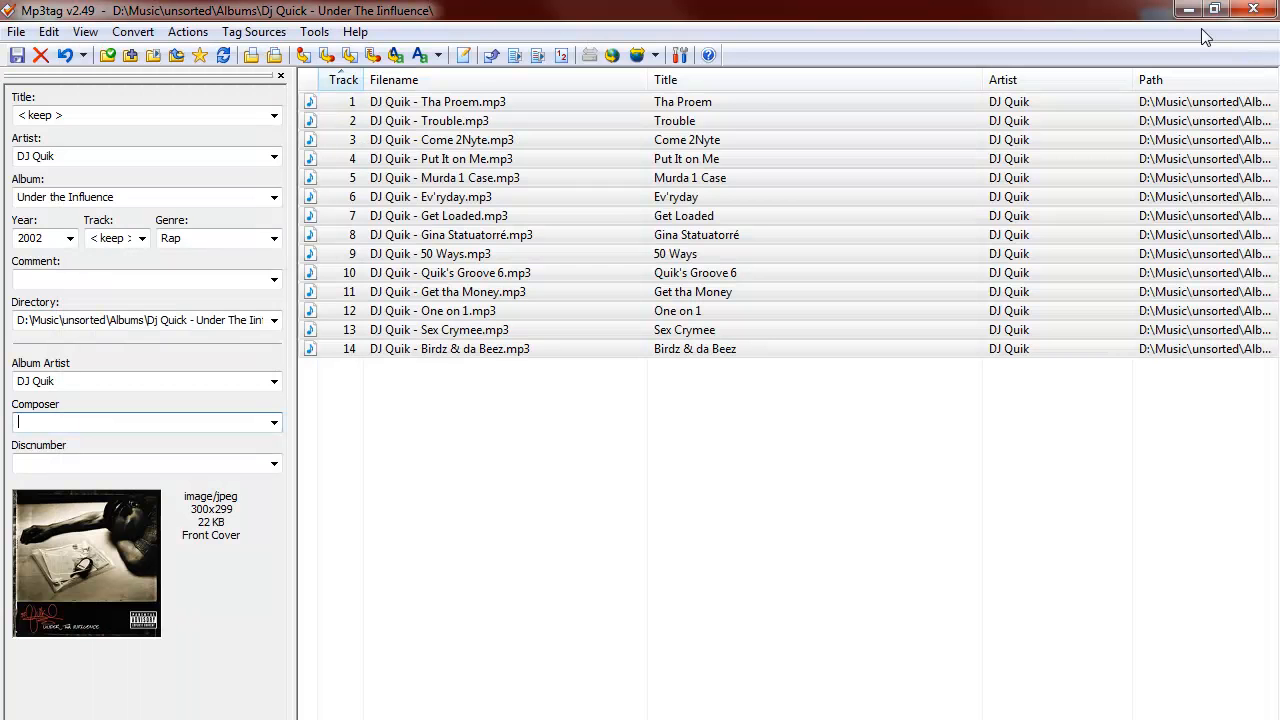
left_click(1188, 9)
left_click(641, 248)
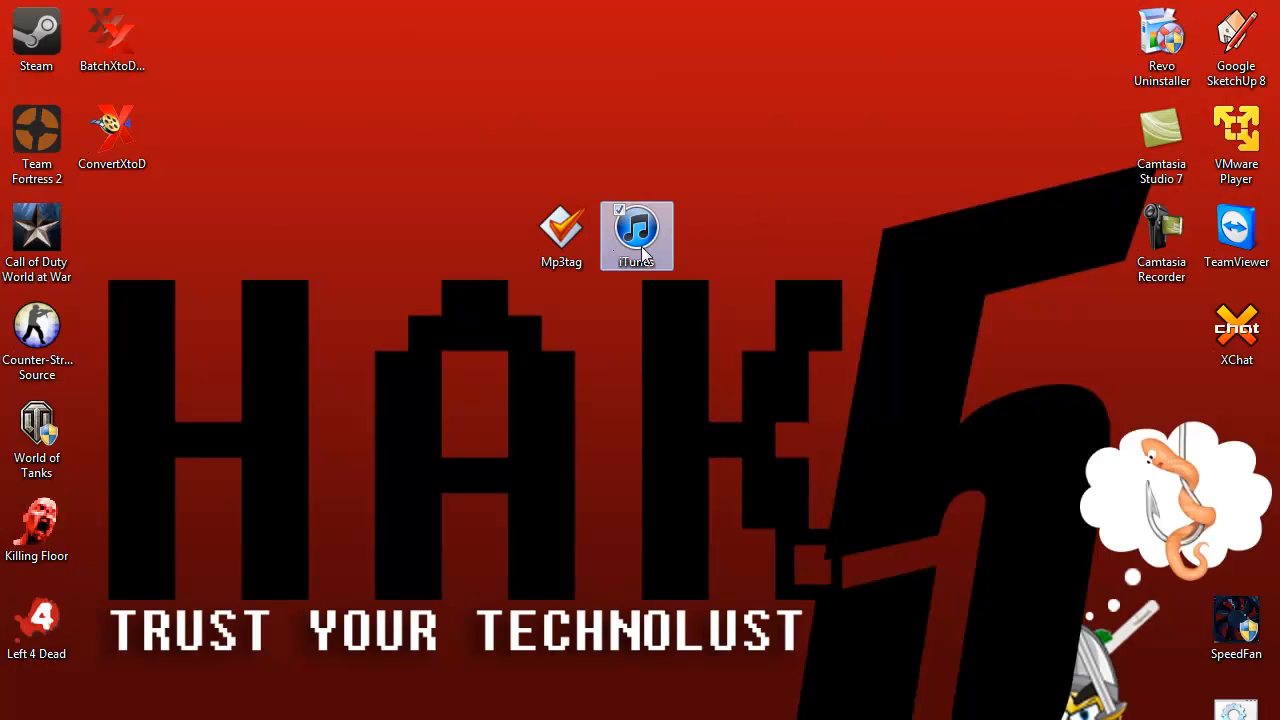
double_click(641, 248)
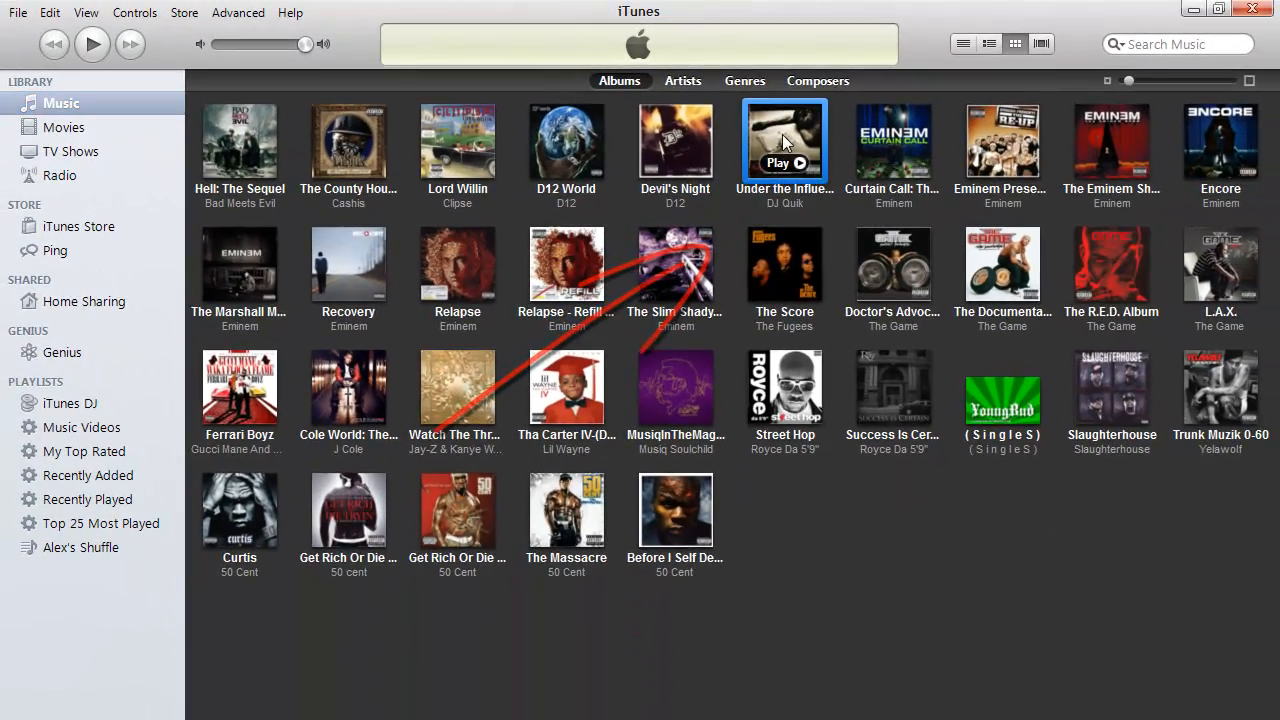
Open the DJ Quik album "Under the Influence" in the iTunes library and check its imported track list.
double_click(760, 185)
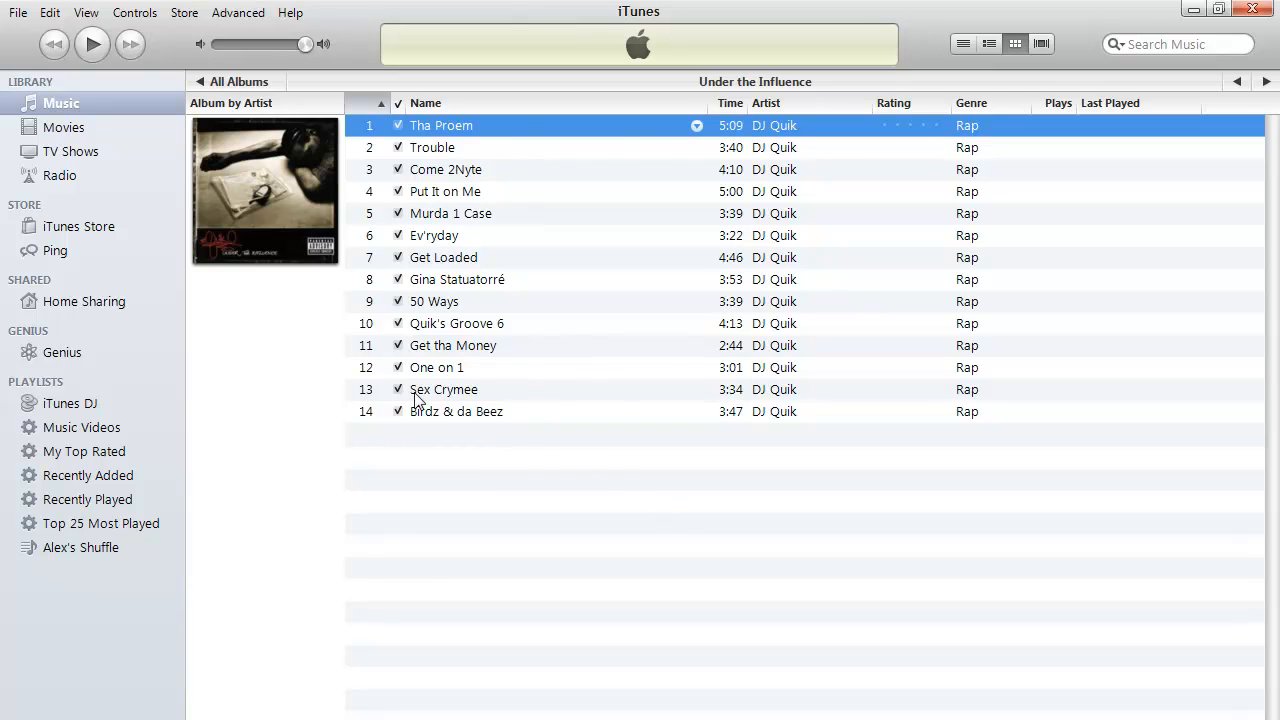
left_click(463, 413)
left_click(446, 129)
left_click(447, 148)
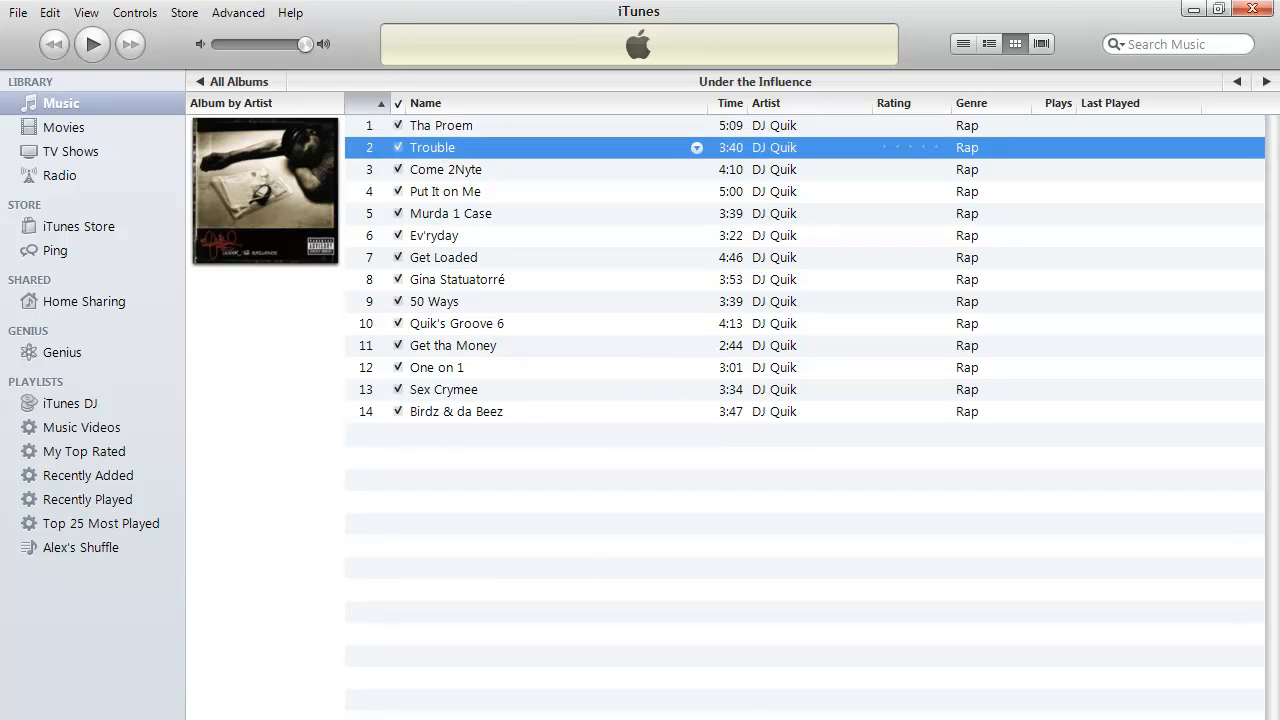
Switch to Explorer, inspect the album folder inside Automatically Add to iTunes for leftover files, and return to the Albums folder.
key("alt+Tab")
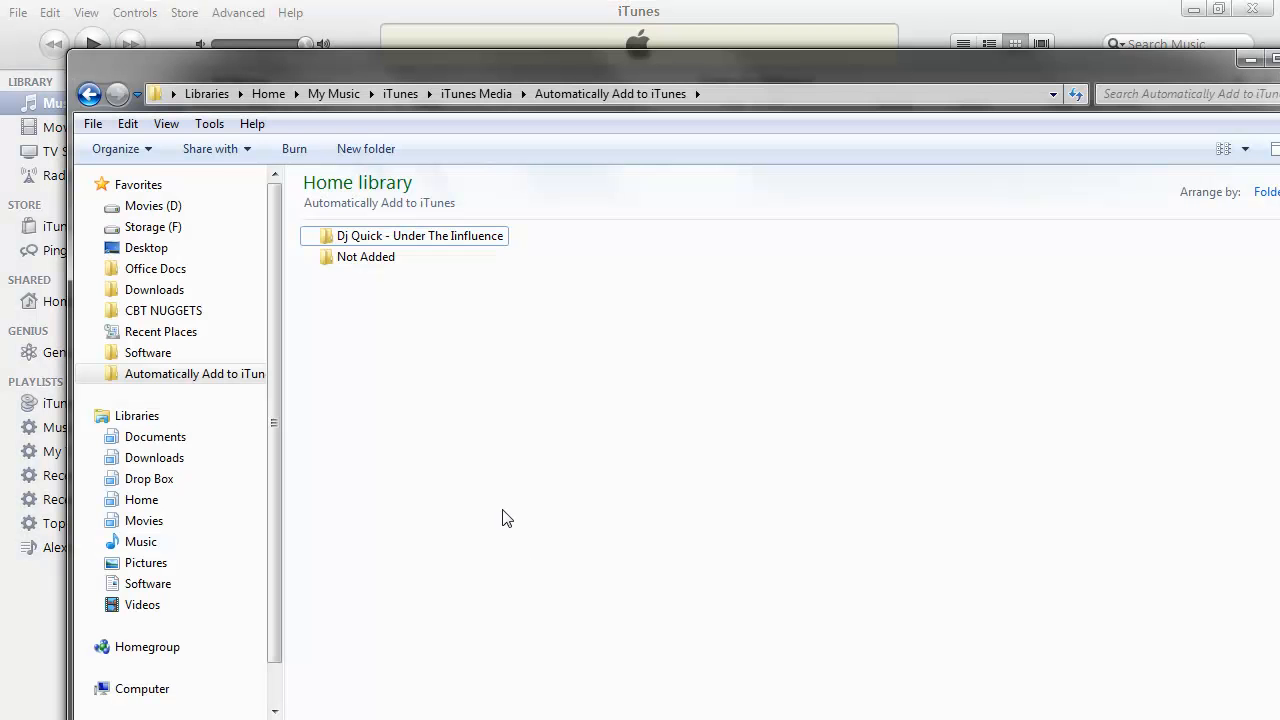
left_click(172, 378)
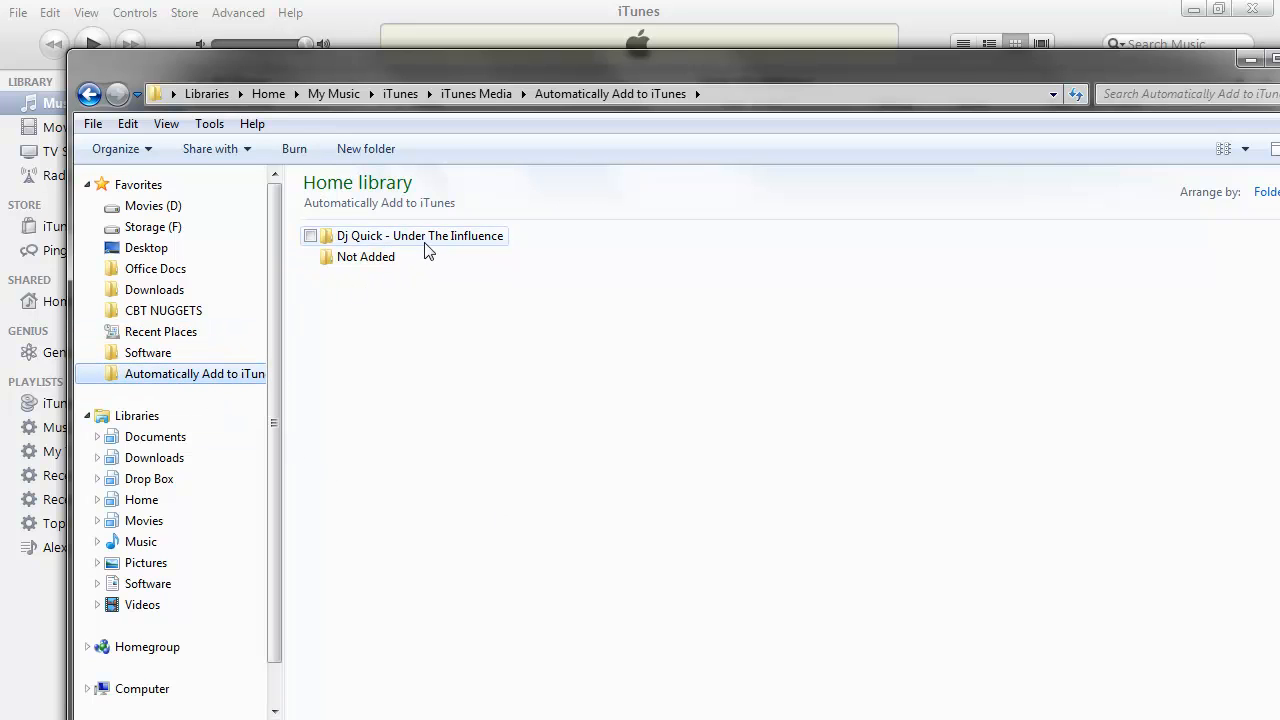
double_click(390, 238)
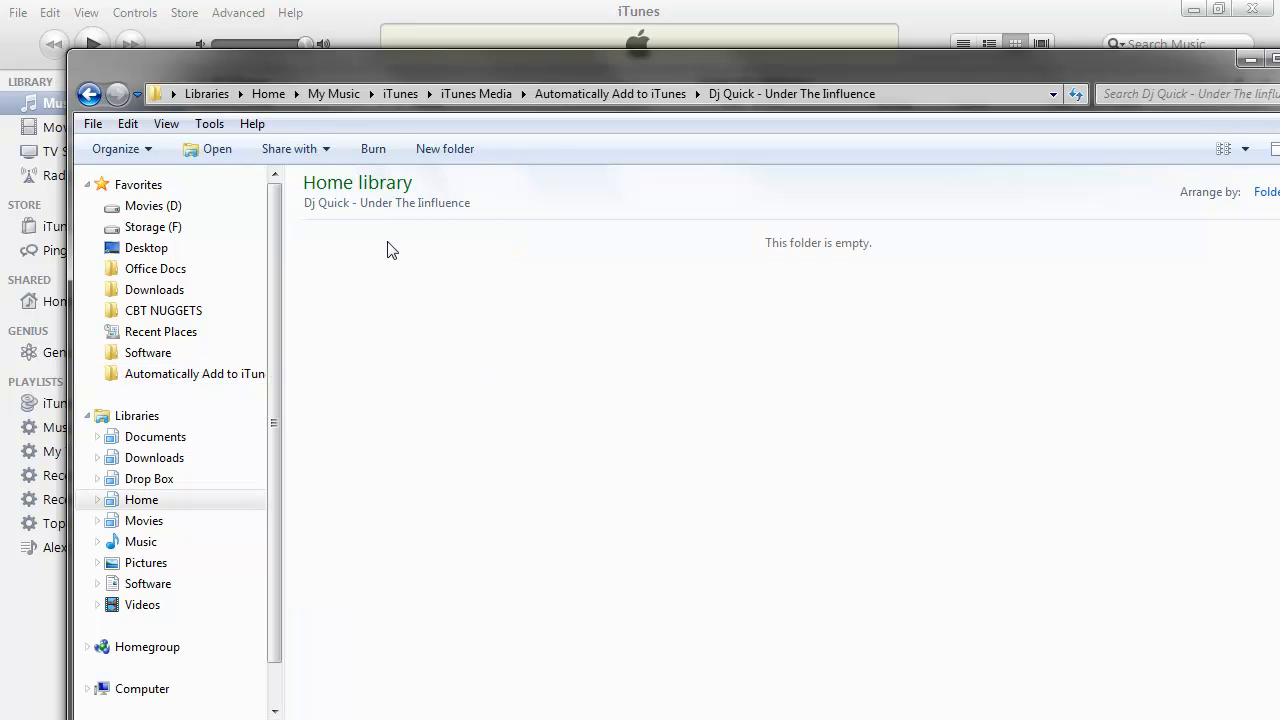
key("BackSpace")
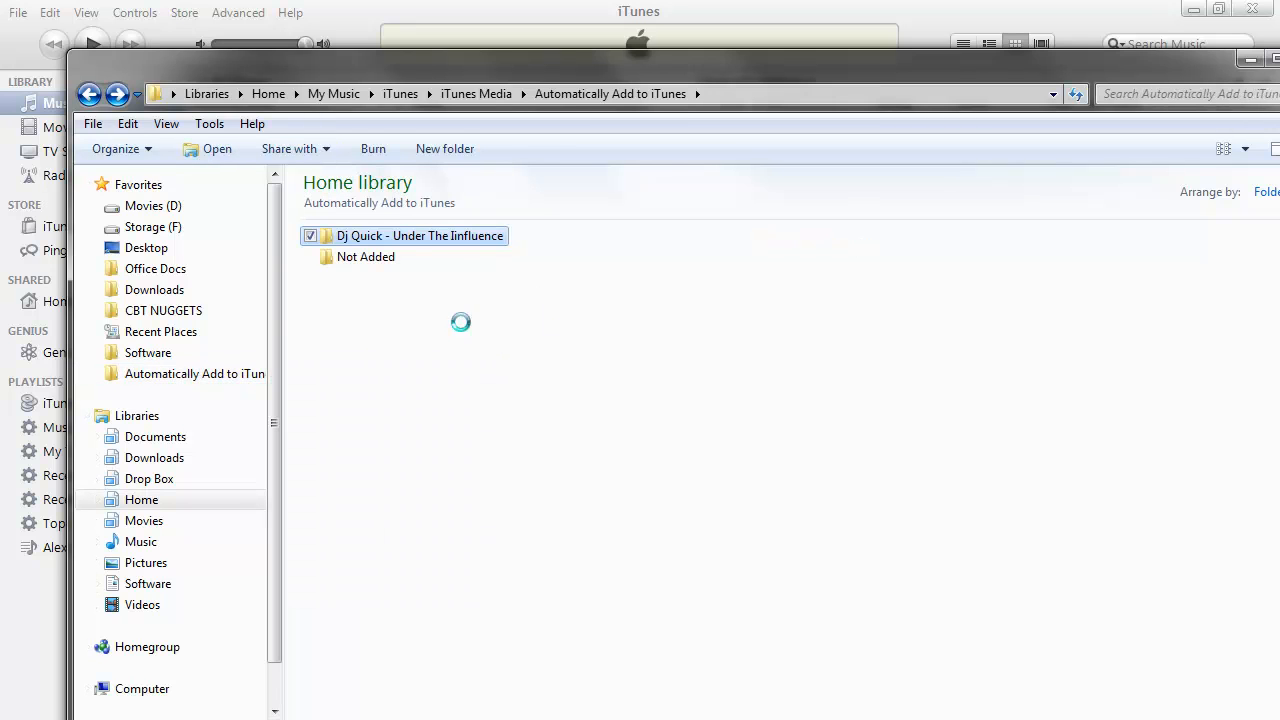
key("BackSpace")
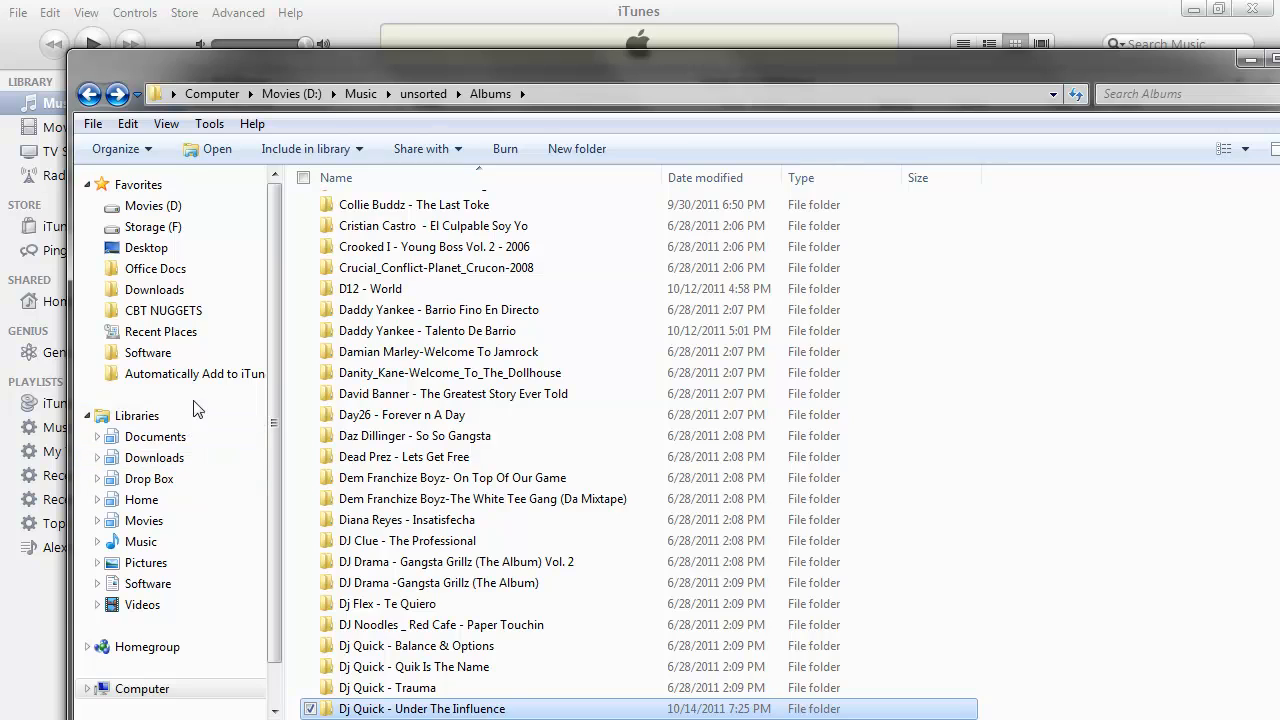
Inspect the Not Added folder and the "Dj Quick - Under The Iinfluence" folder inside Automatically Add to iTunes.
left_click(150, 373)
double_click(370, 258)
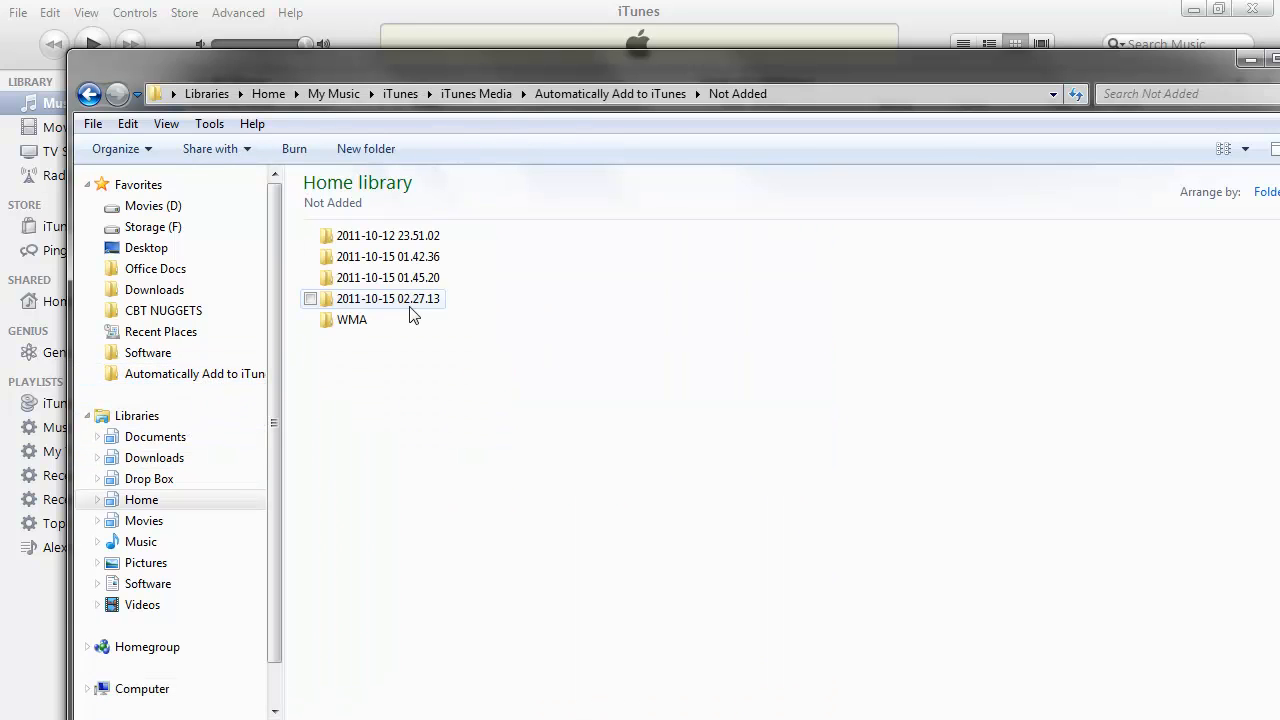
key("BackSpace")
left_click(393, 238)
double_click(393, 238)
key("BackSpace")
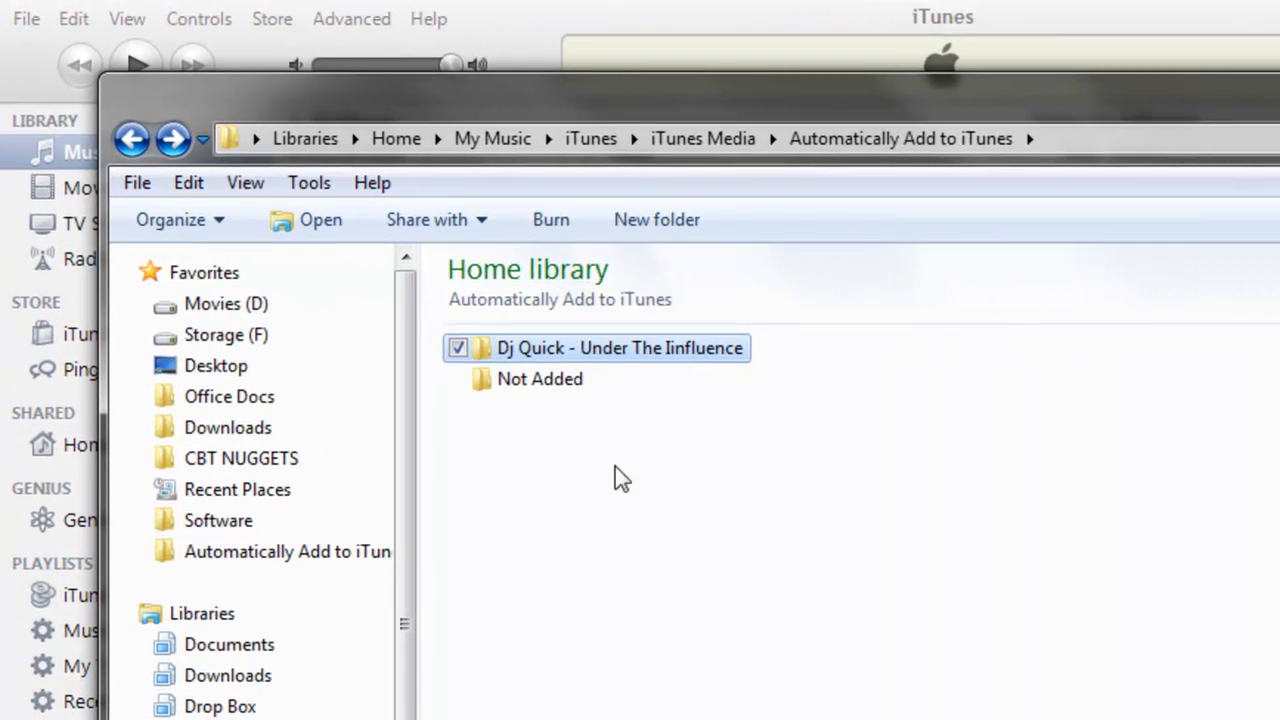
Browse from the Home library through My Music, iTunes and iTunes Media to the Music folder.
scroll(410, 605, "down", 2)
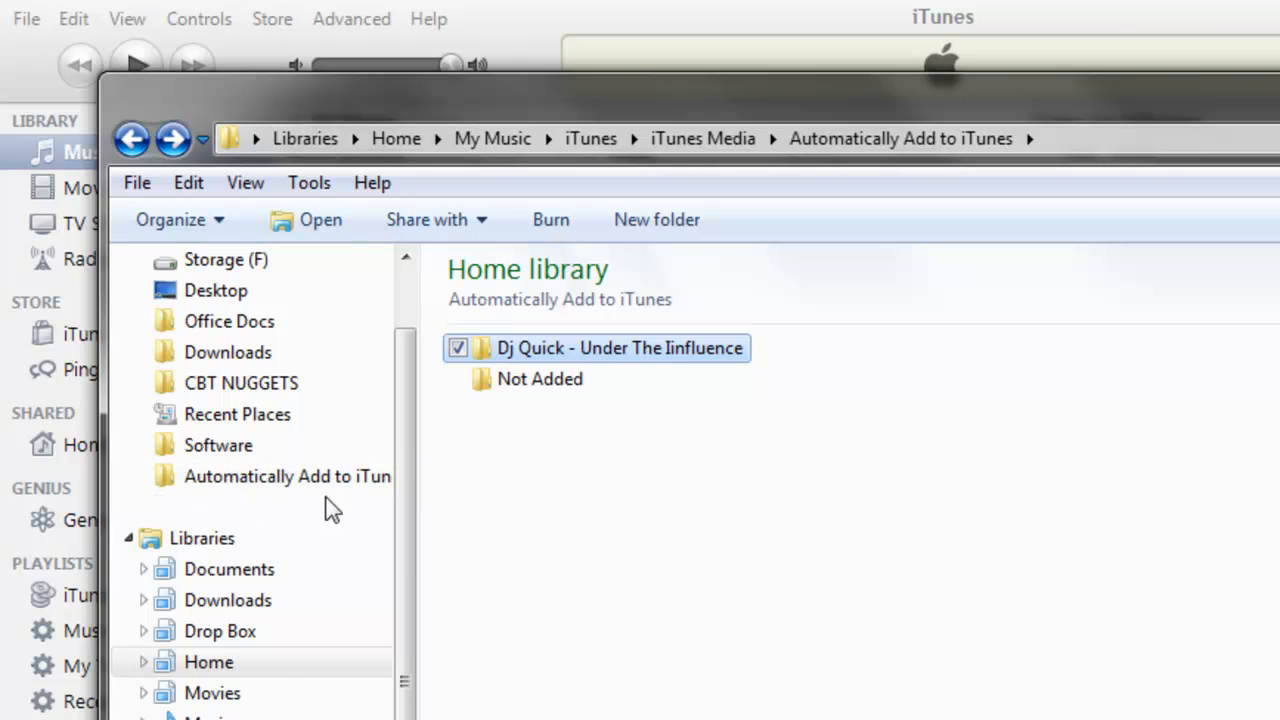
left_click(228, 670)
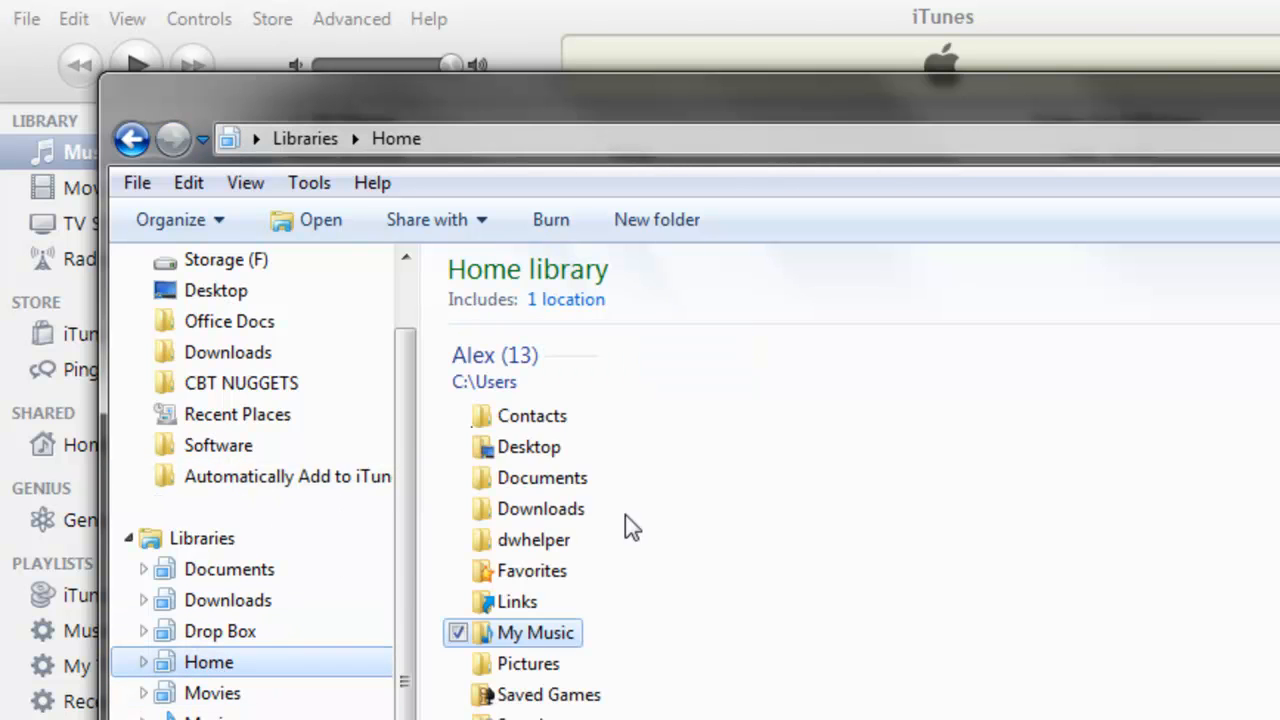
double_click(531, 629)
left_click(513, 358)
double_click(515, 350)
double_click(583, 378)
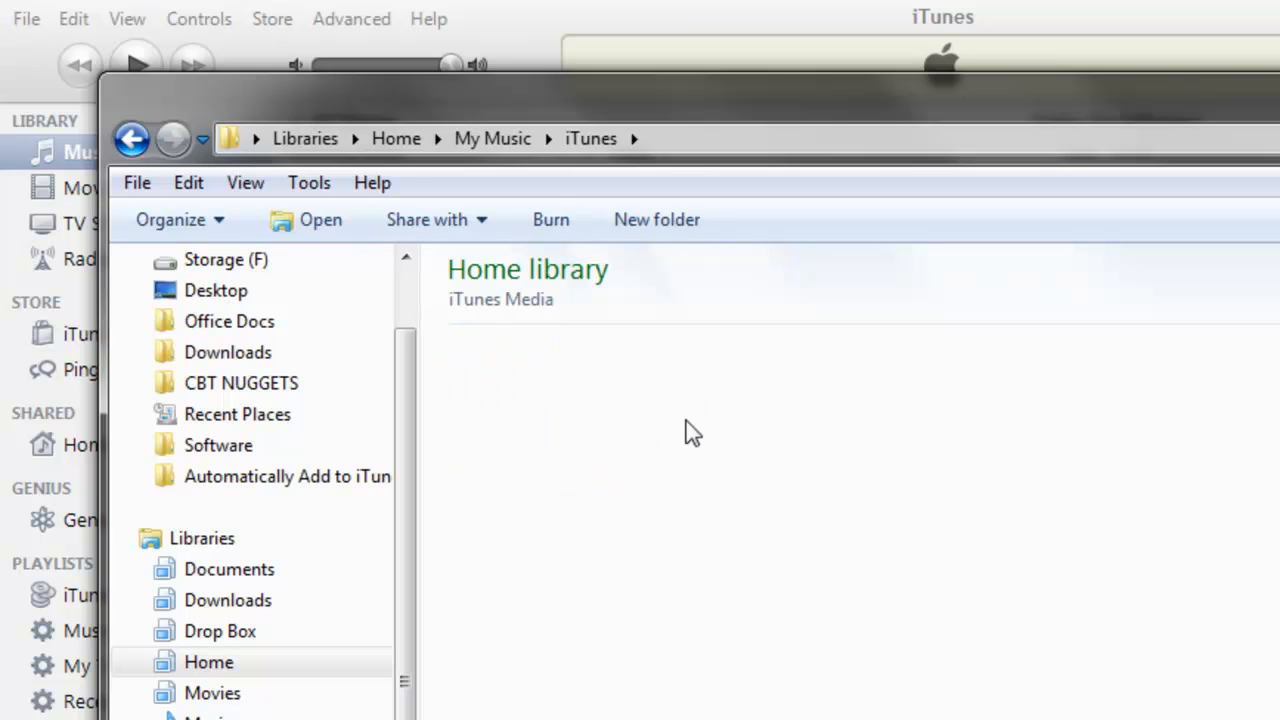
double_click(523, 386)
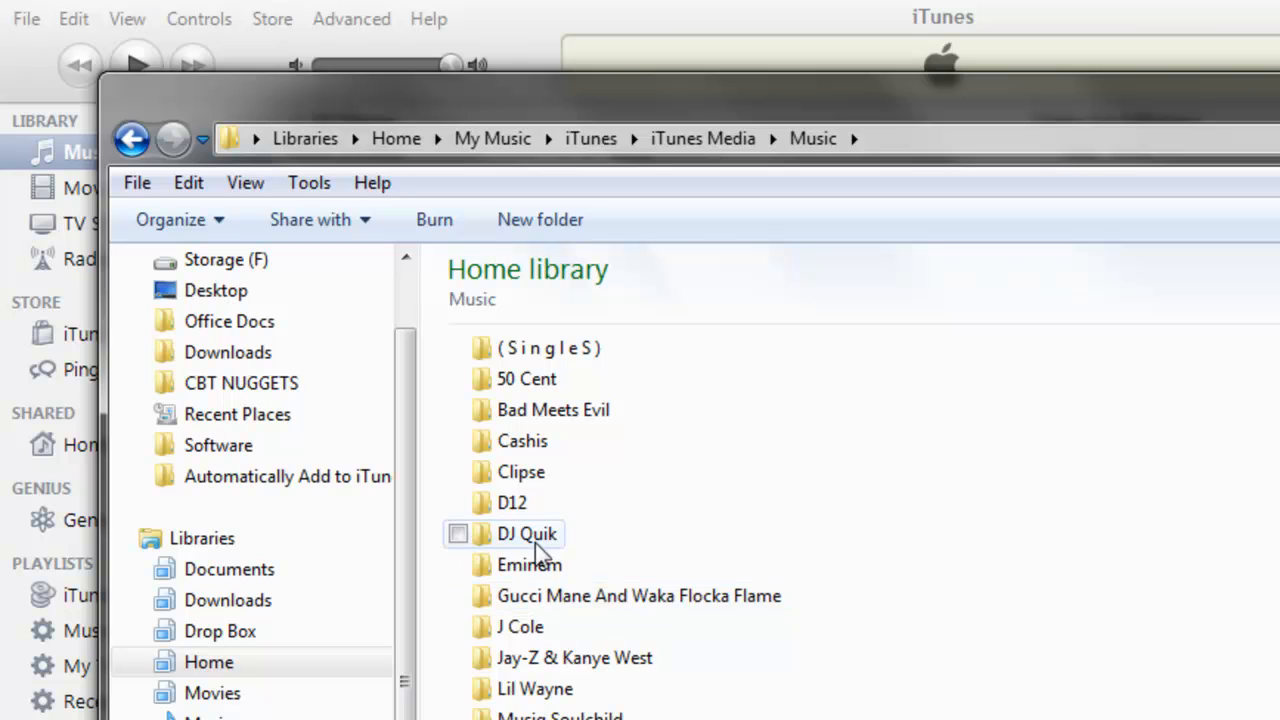
Open the DJ Quik artist folder and its "Under the Influence" album folder to examine the organized track files.
mouse_move(536, 546)
double_click(553, 536)
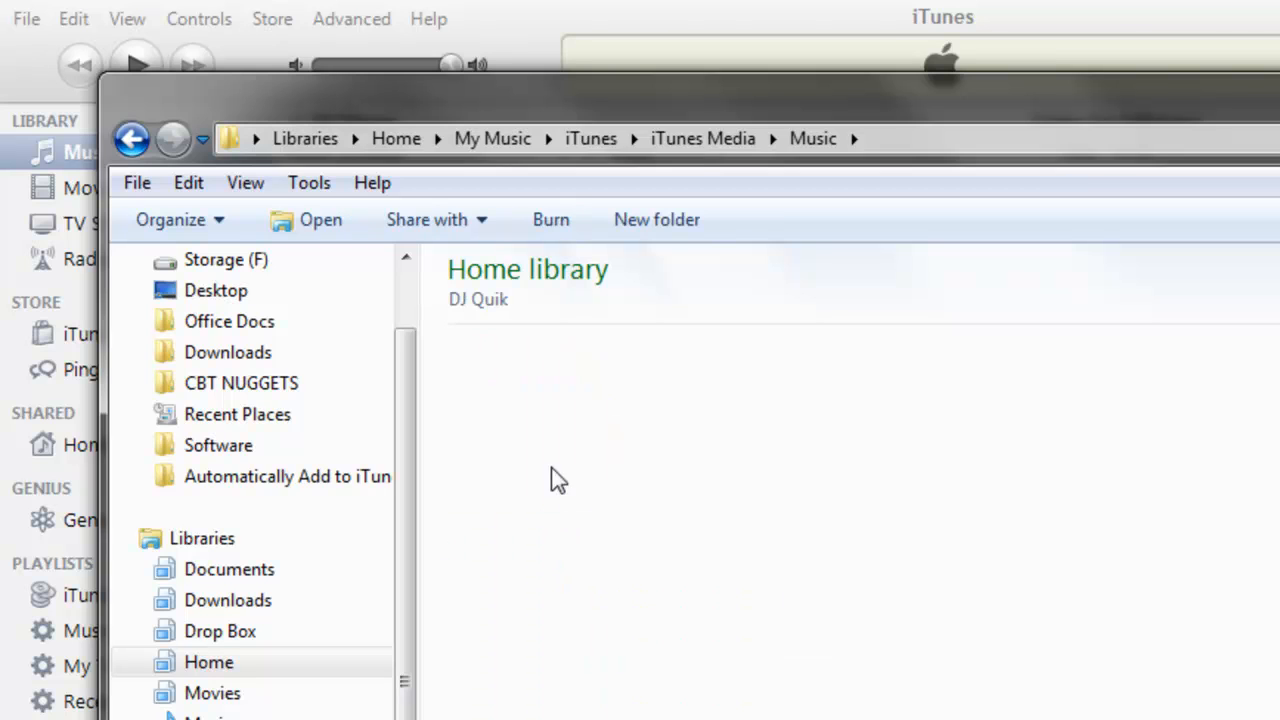
double_click(615, 364)
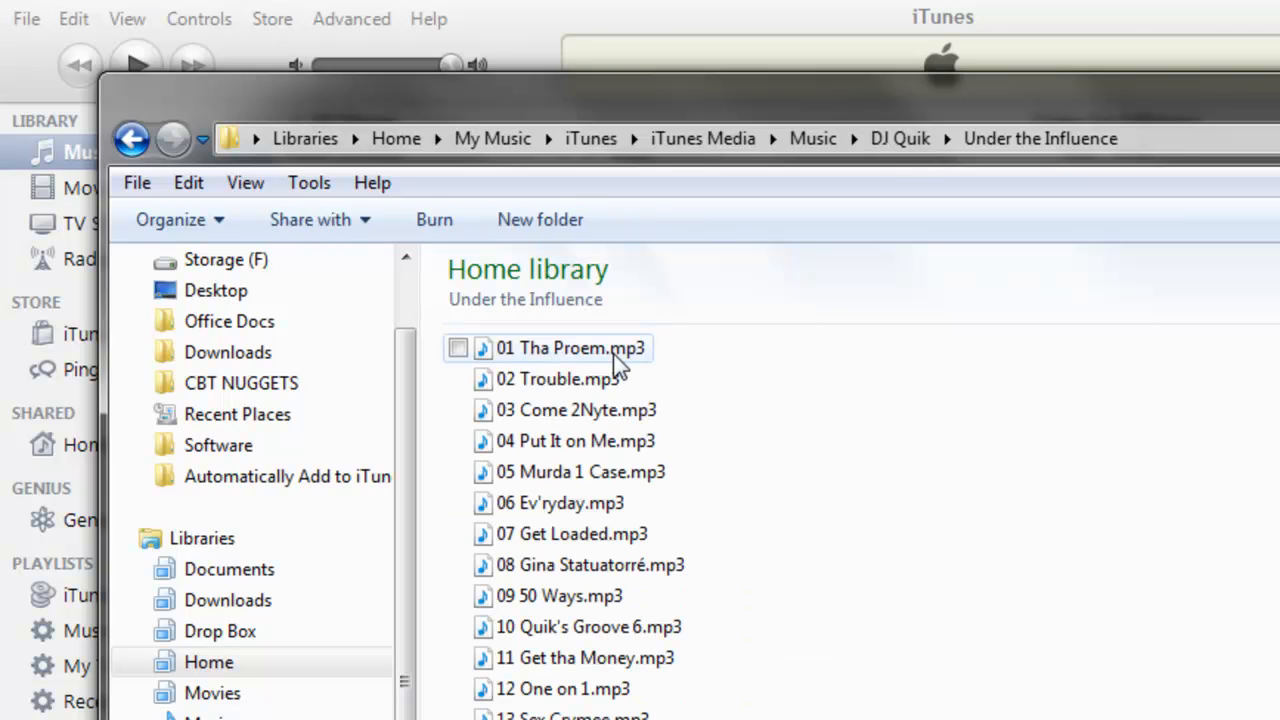
left_click_drag(1088, 97, 1012, 90)
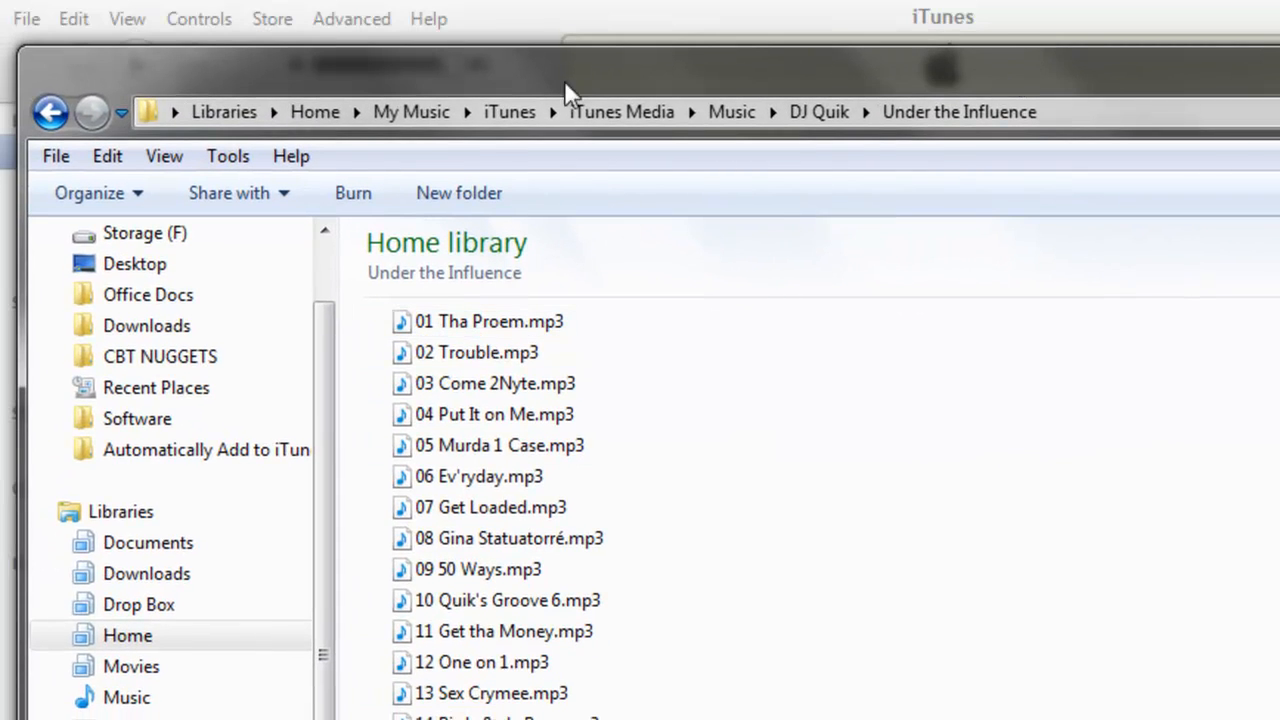
left_click_drag(516, 86, 607, 82)
left_click_drag(850, 719, 549, 312)
left_click(740, 719)
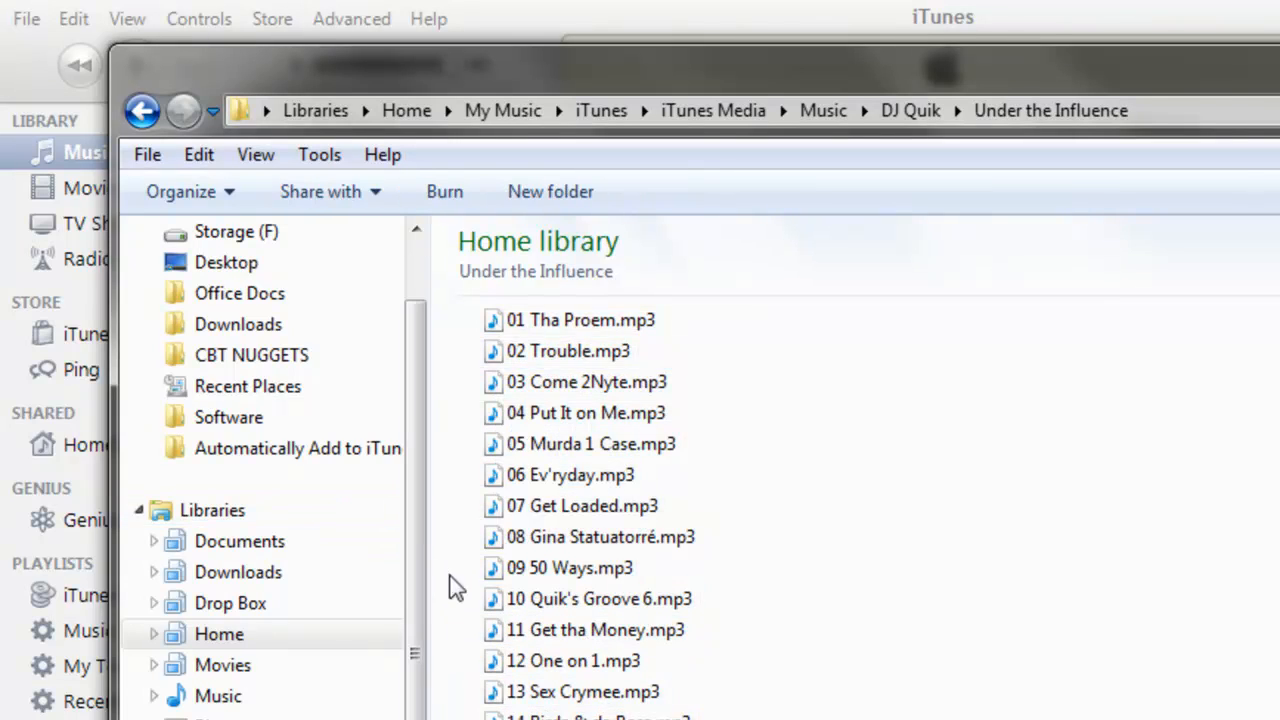
Go back up to the iTunes Media Music folder, and open the Windows Music library to check its contents.
key("BackSpace")
key("BackSpace")
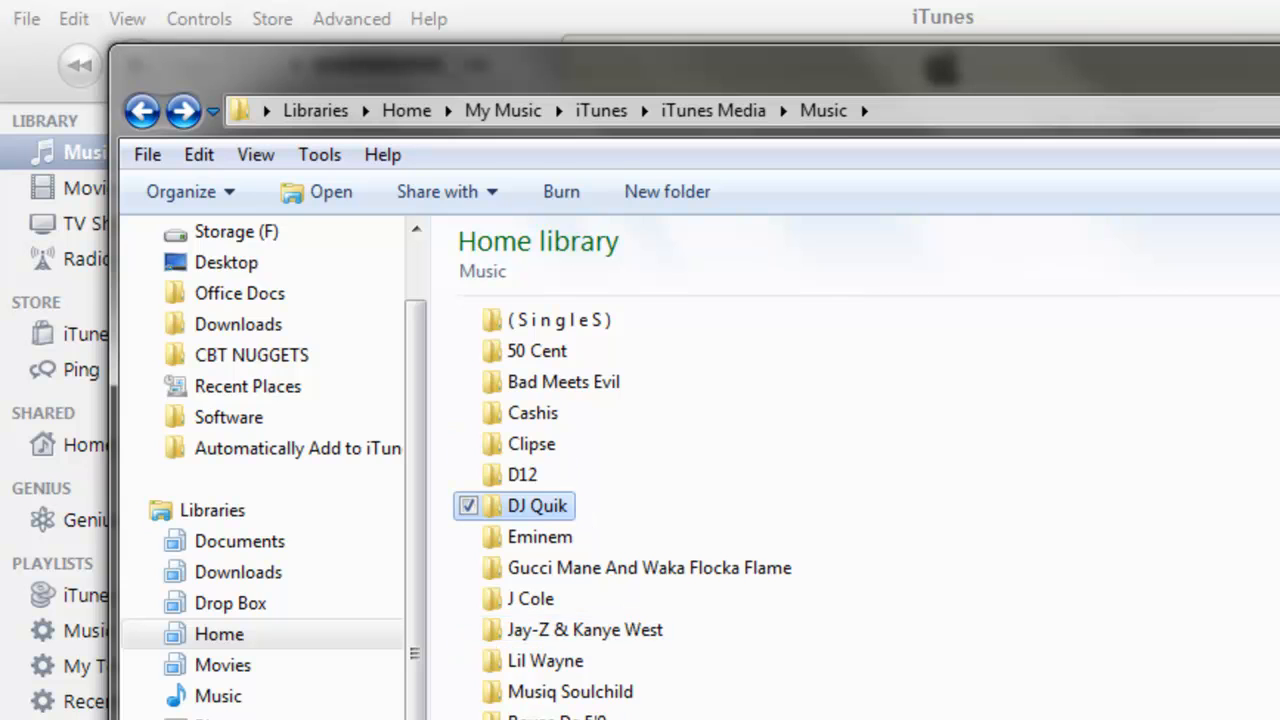
key("BackSpace")
double_click(530, 352)
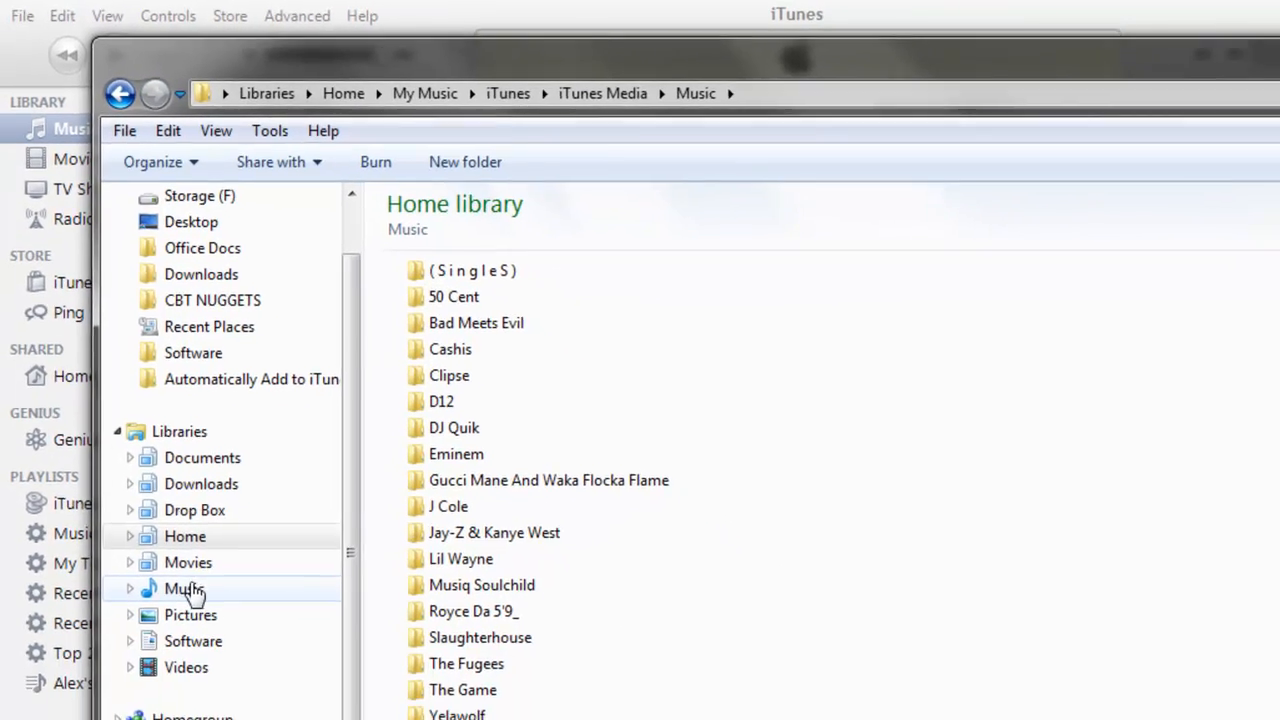
left_click(222, 698)
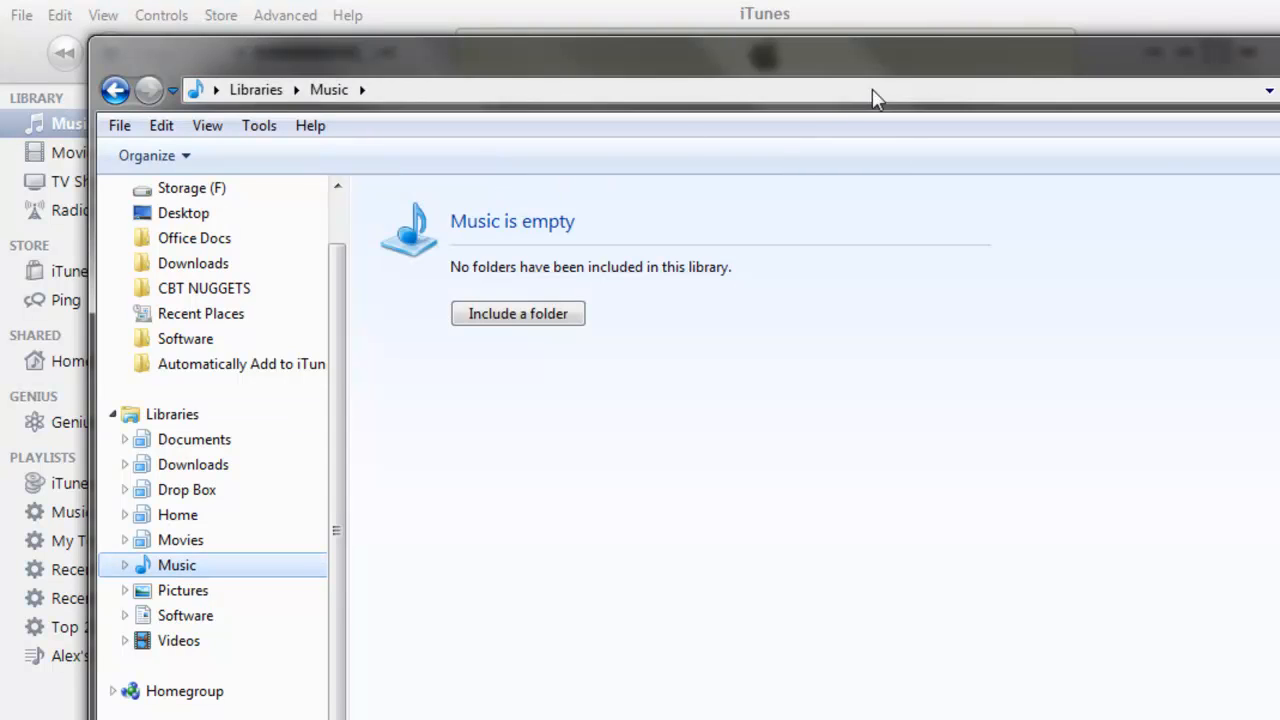
left_click_drag(894, 71, 833, 50)
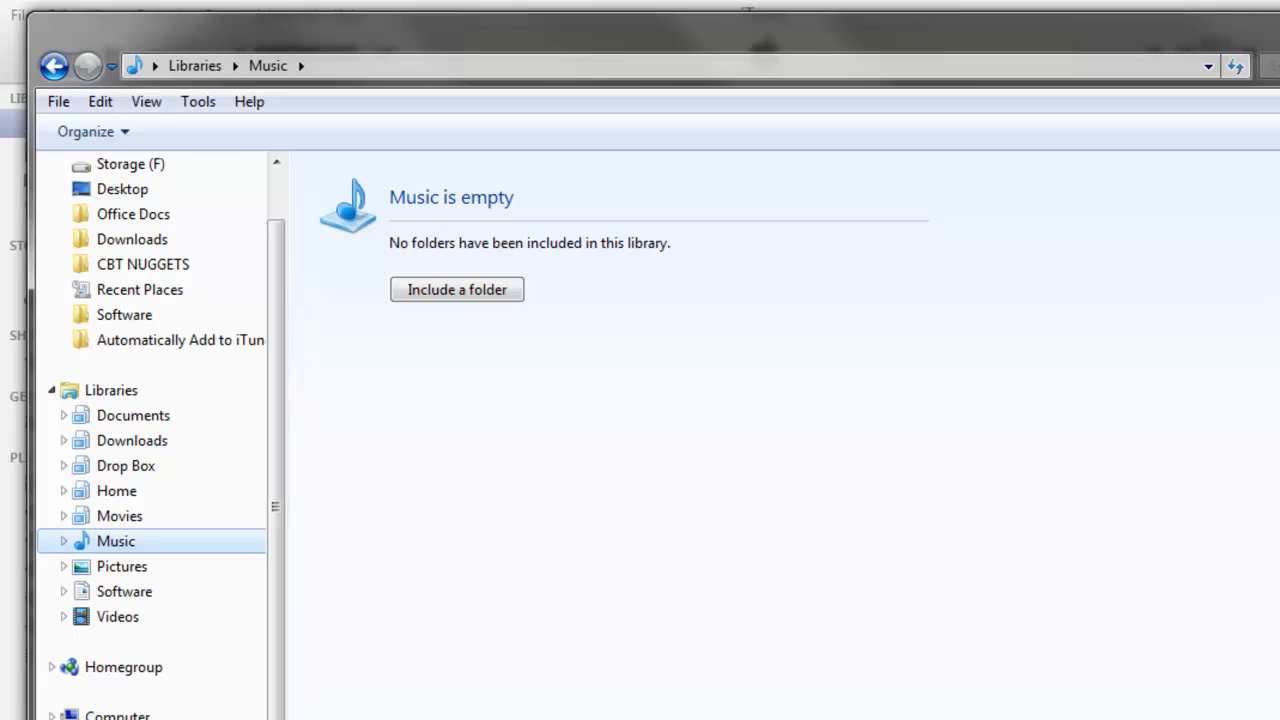
Open cmd as administrator, allowing the User Account Control request, and reposition its window over Explorer.
key("super")
type("cmd")
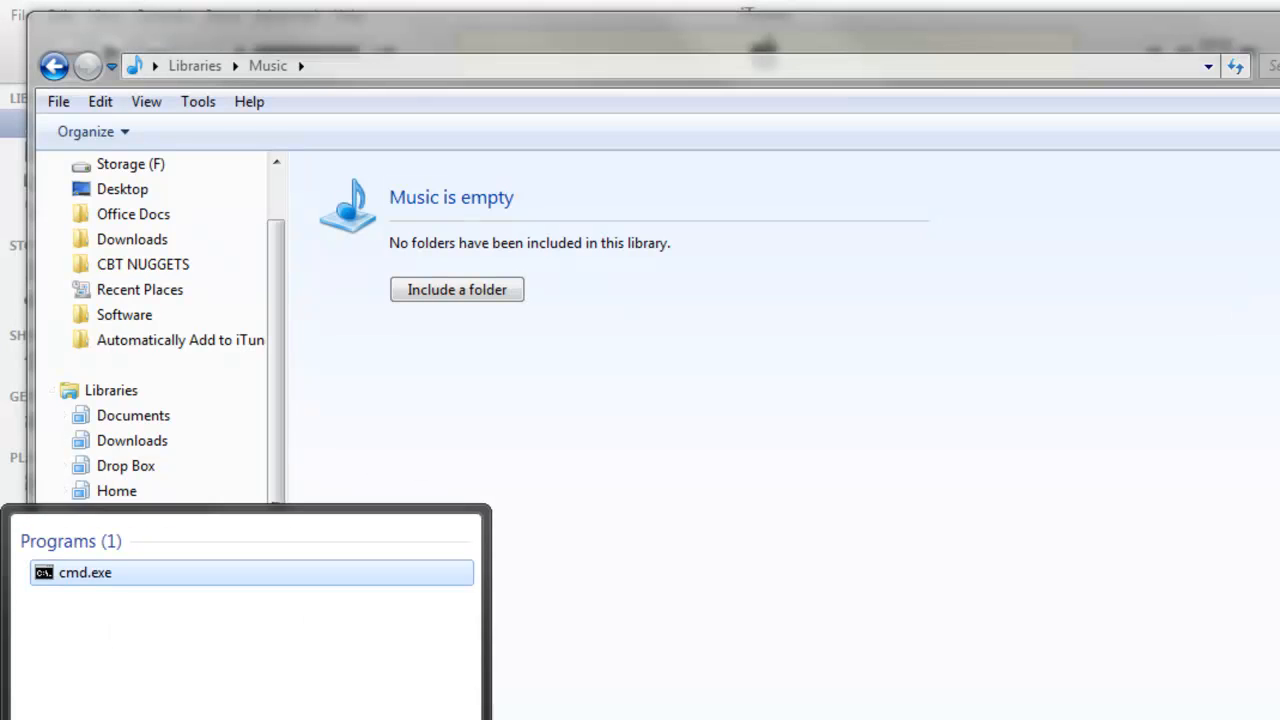
key("ctrl+shift+Return")
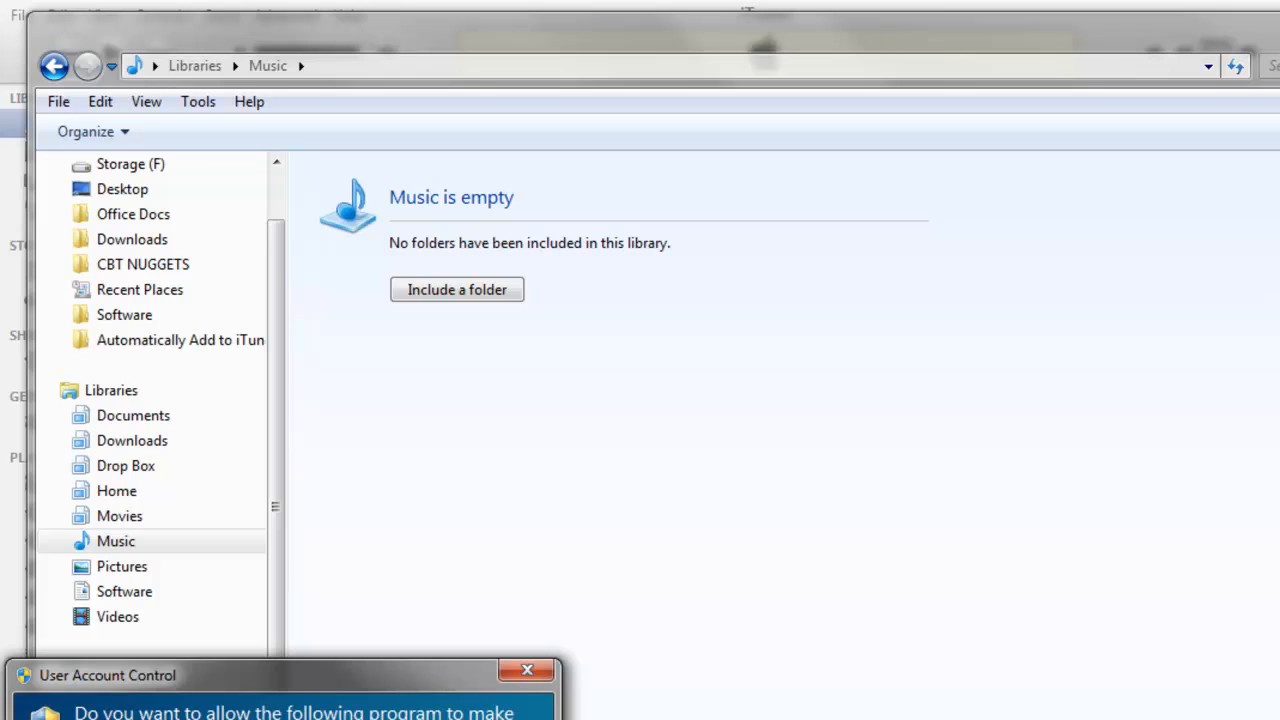
left_click_drag(268, 675, 649, 449)
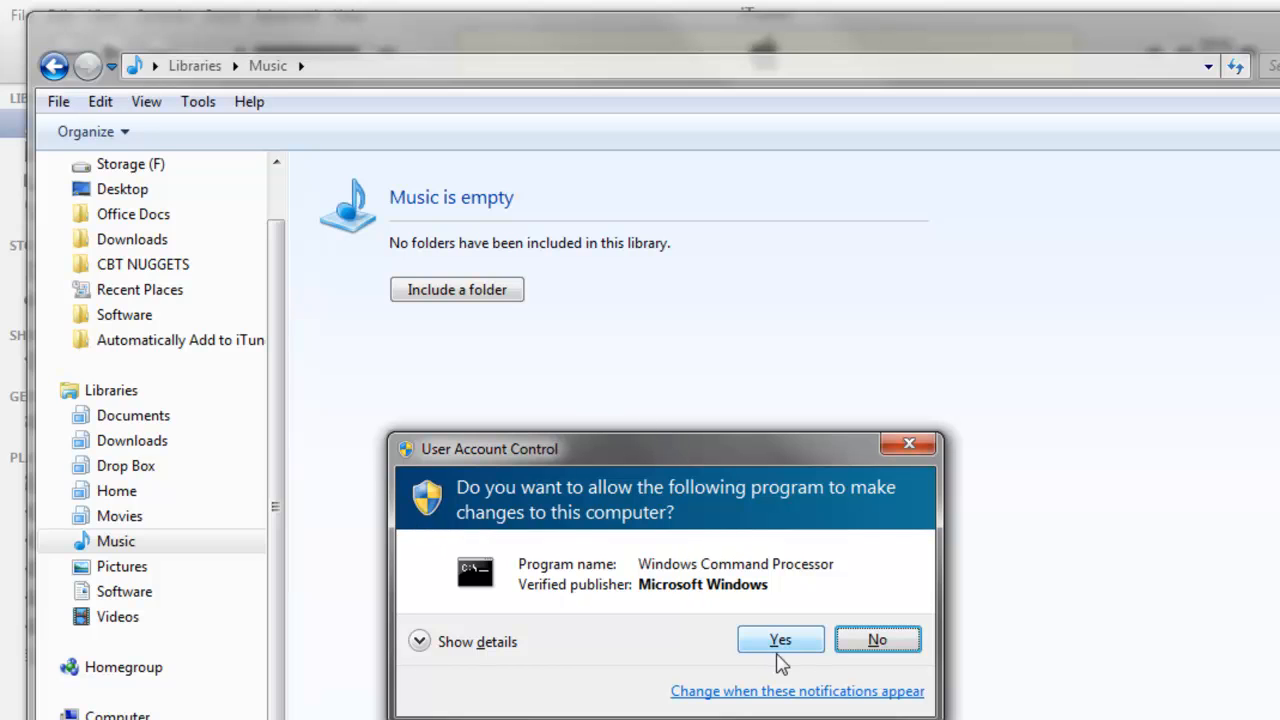
left_click_drag(649, 425, 668, 337)
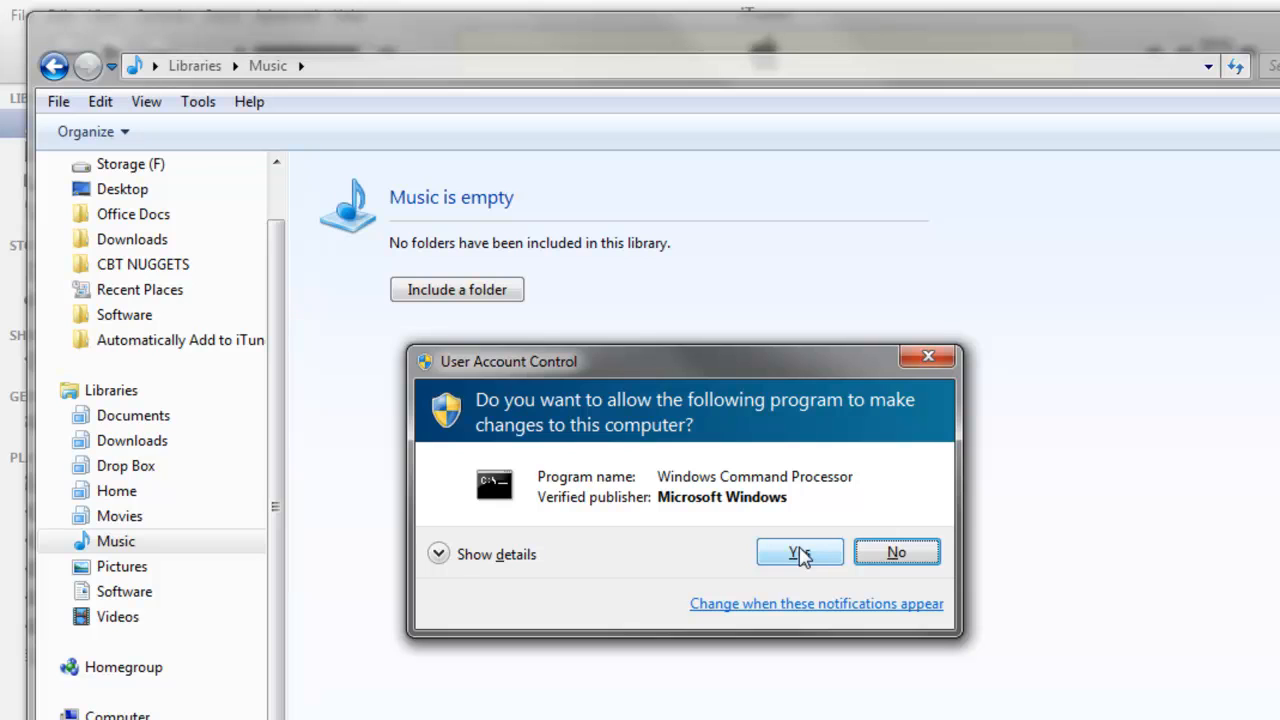
left_click(799, 556)
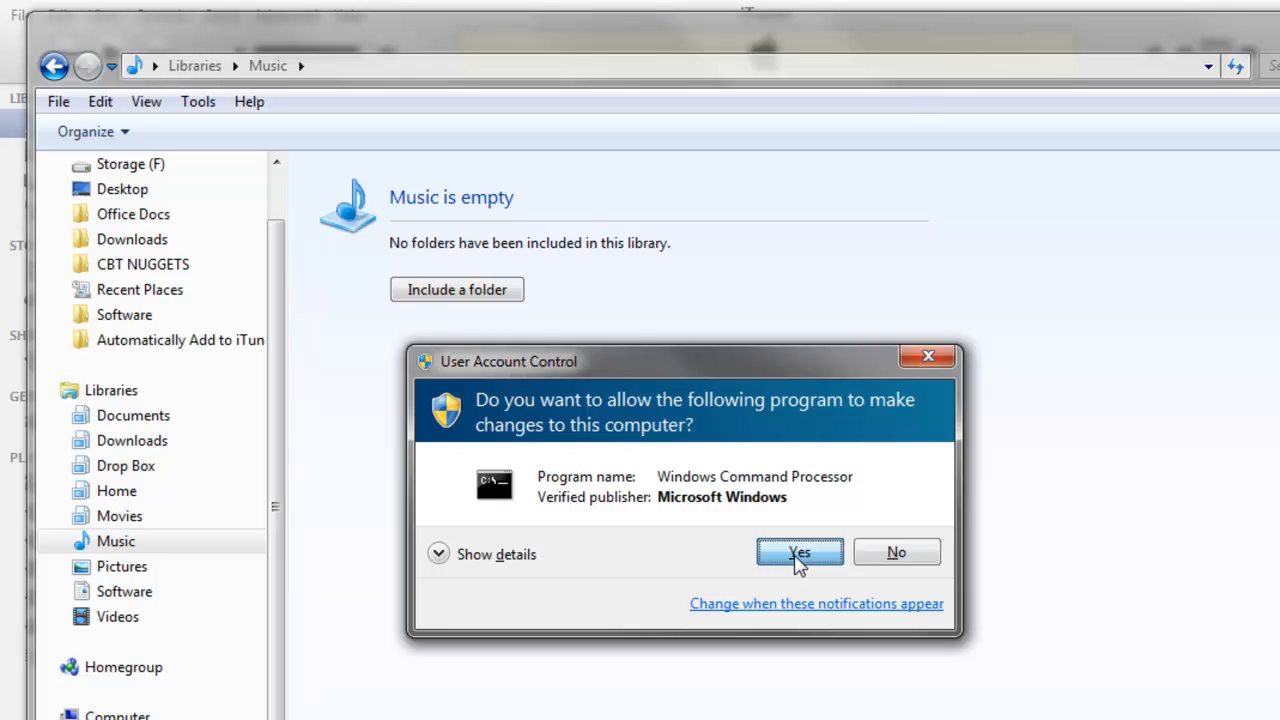
left_click_drag(450, 118, 720, 290)
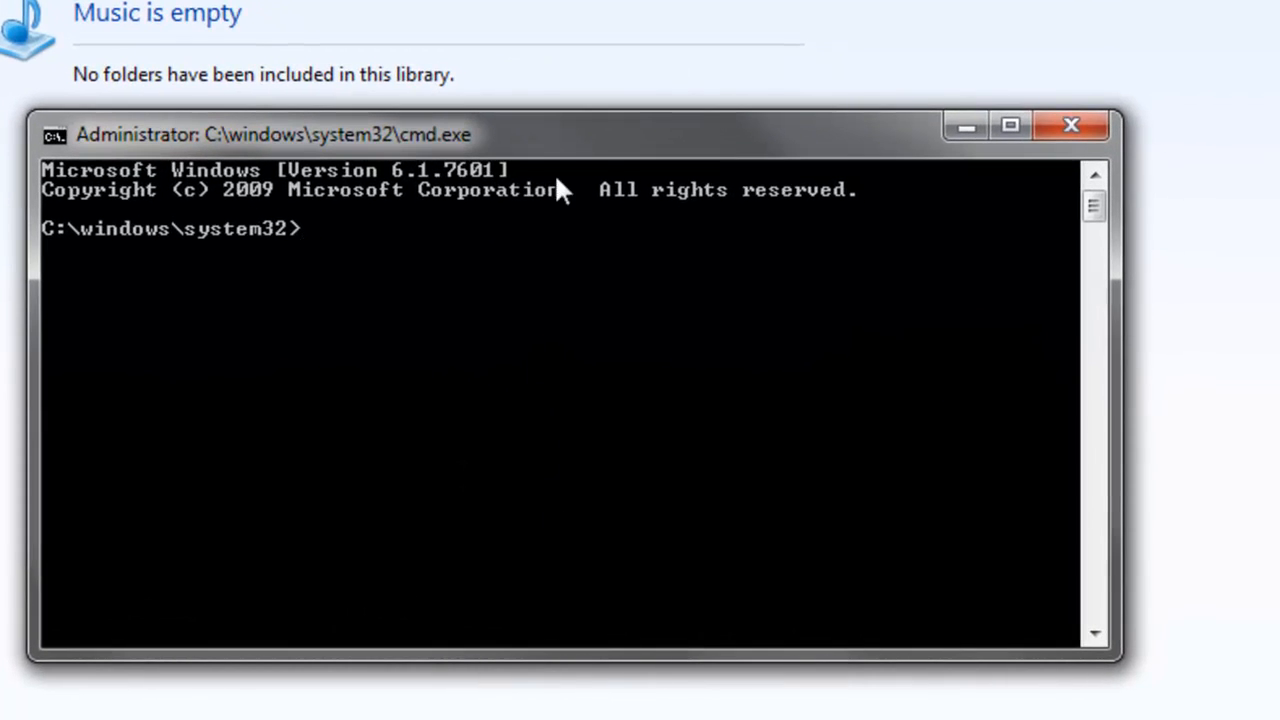
left_click_drag(540, 155, 528, 131)
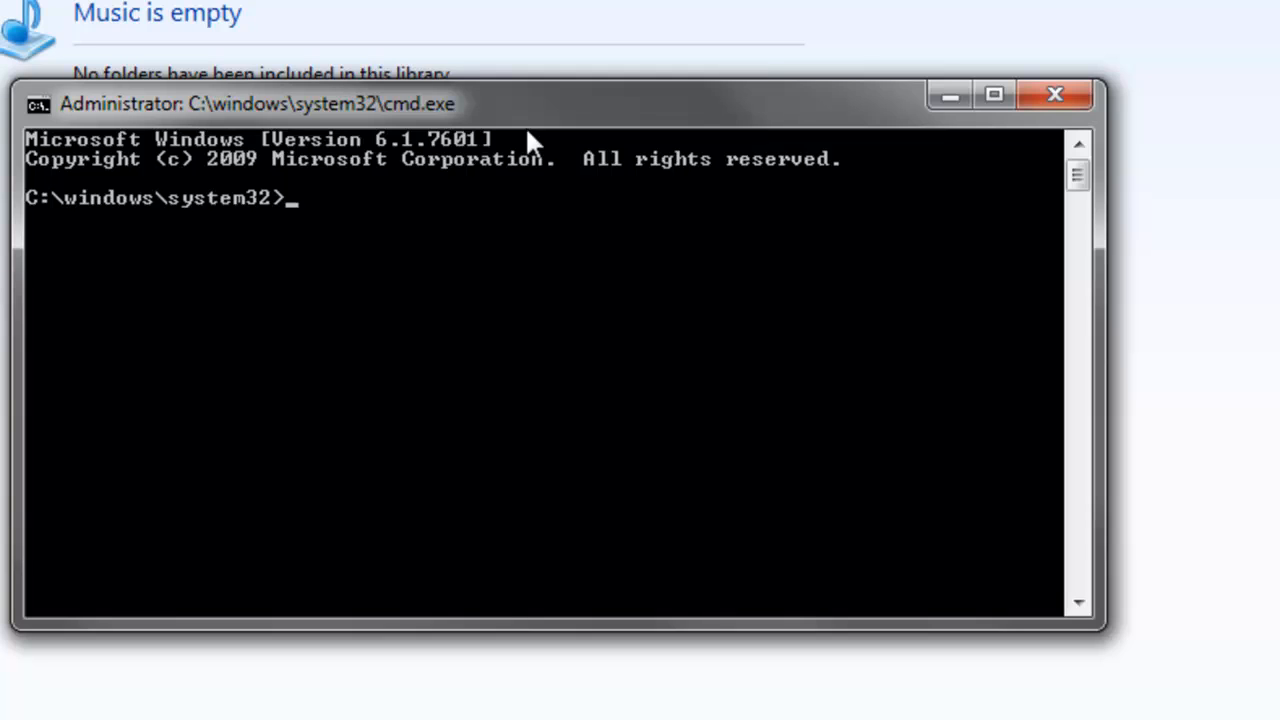
Display the mklink usage help and begin a directory junction command with "mklink /J".
type("mklink")
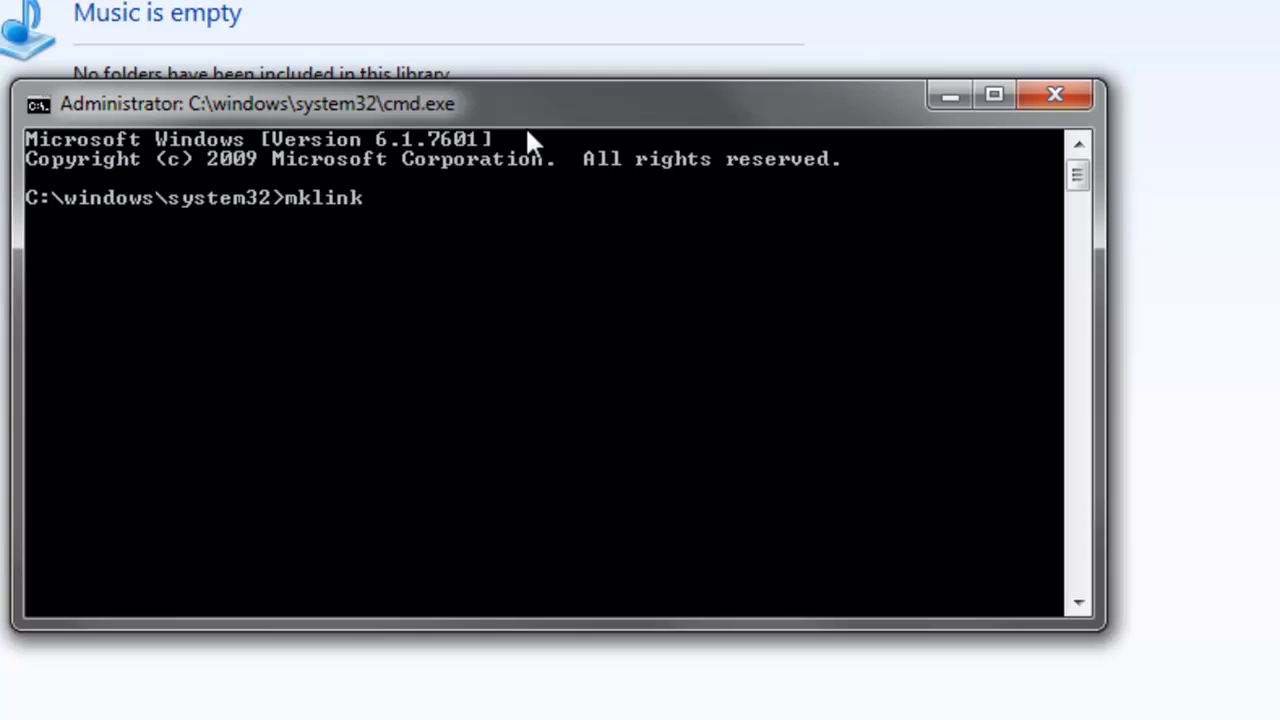
key("Return")
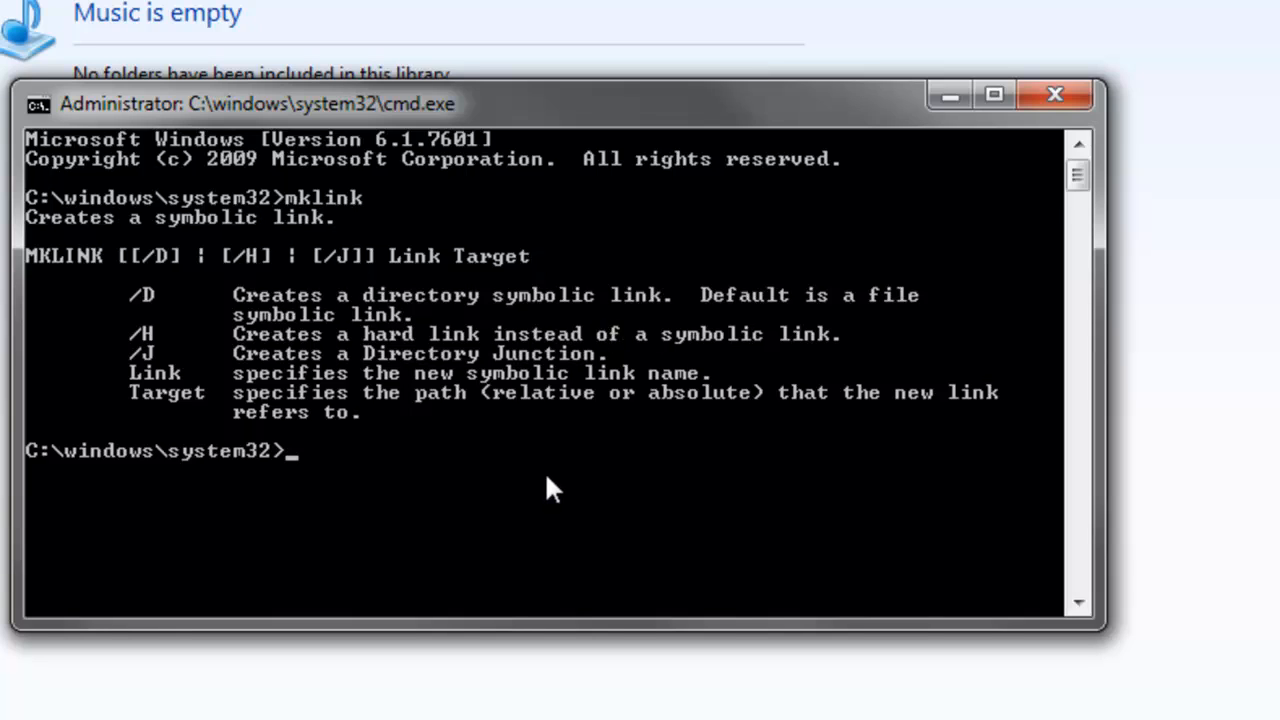
key("Up")
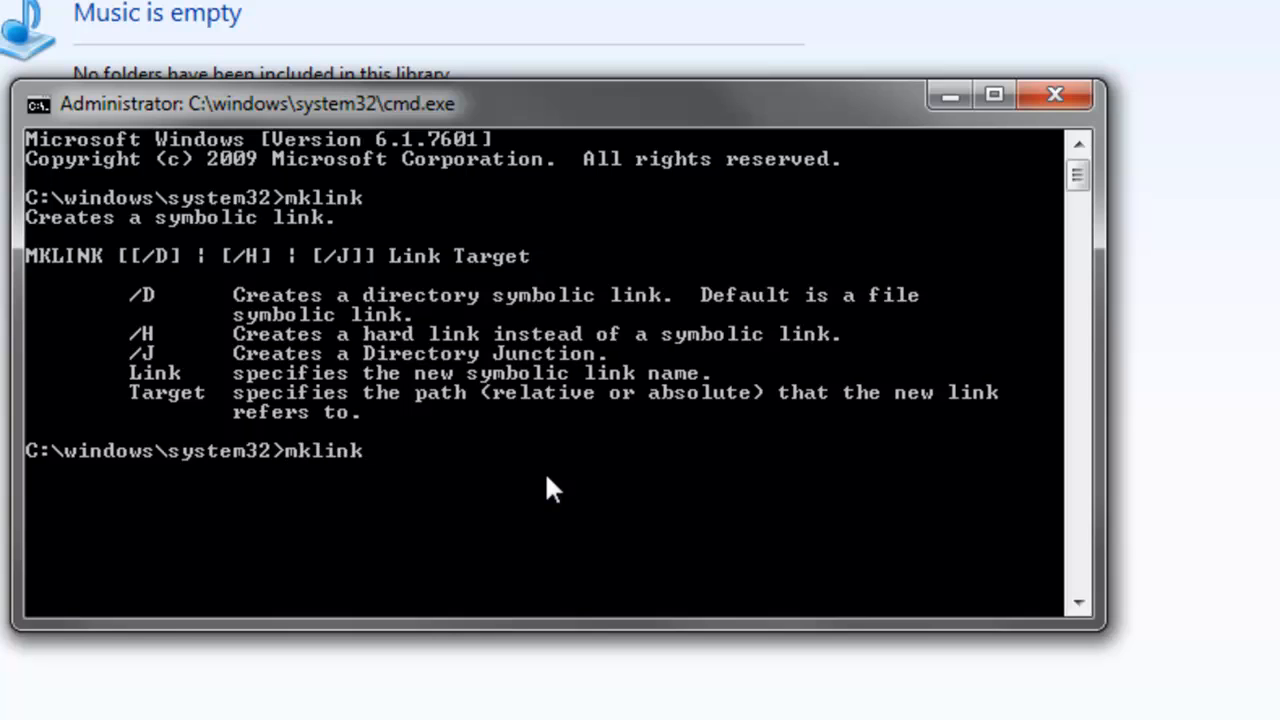
type("/J")
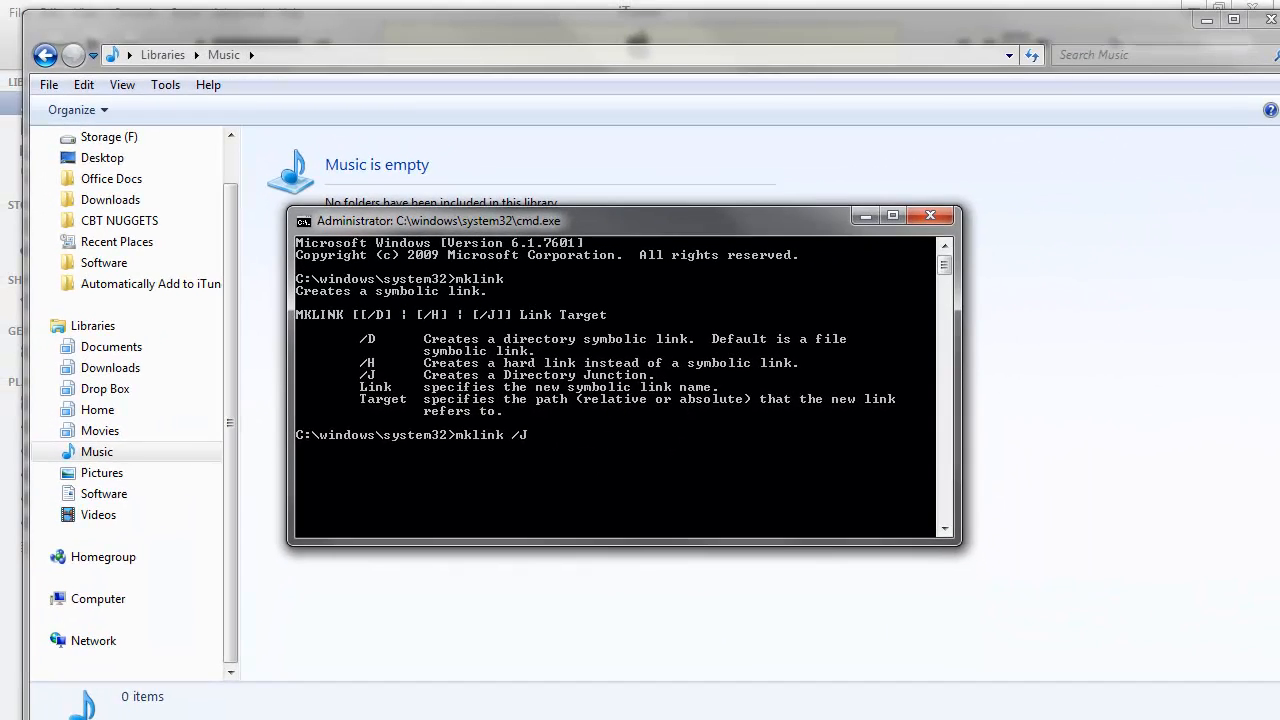
Copy the path of the Home library's My Music folder and paste it after "mklink /J" in the command prompt.
left_click(503, 551)
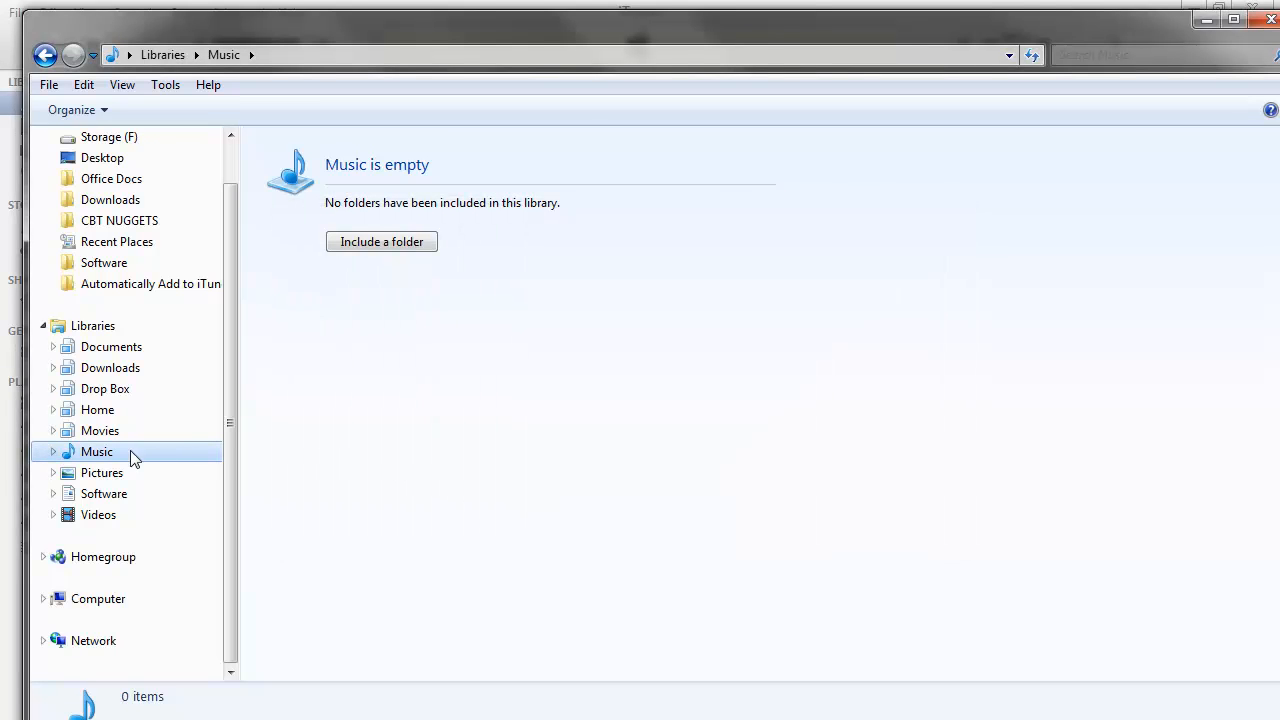
left_click(98, 410)
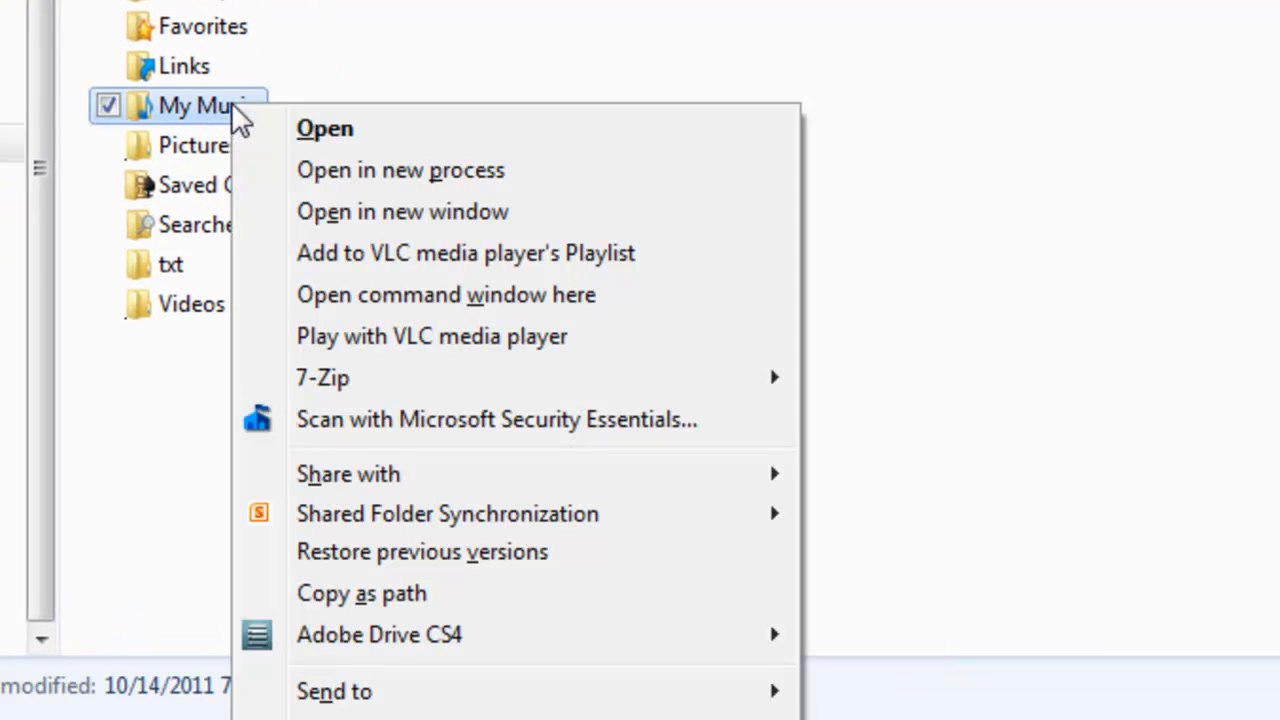
right_click(246, 131, "shift")
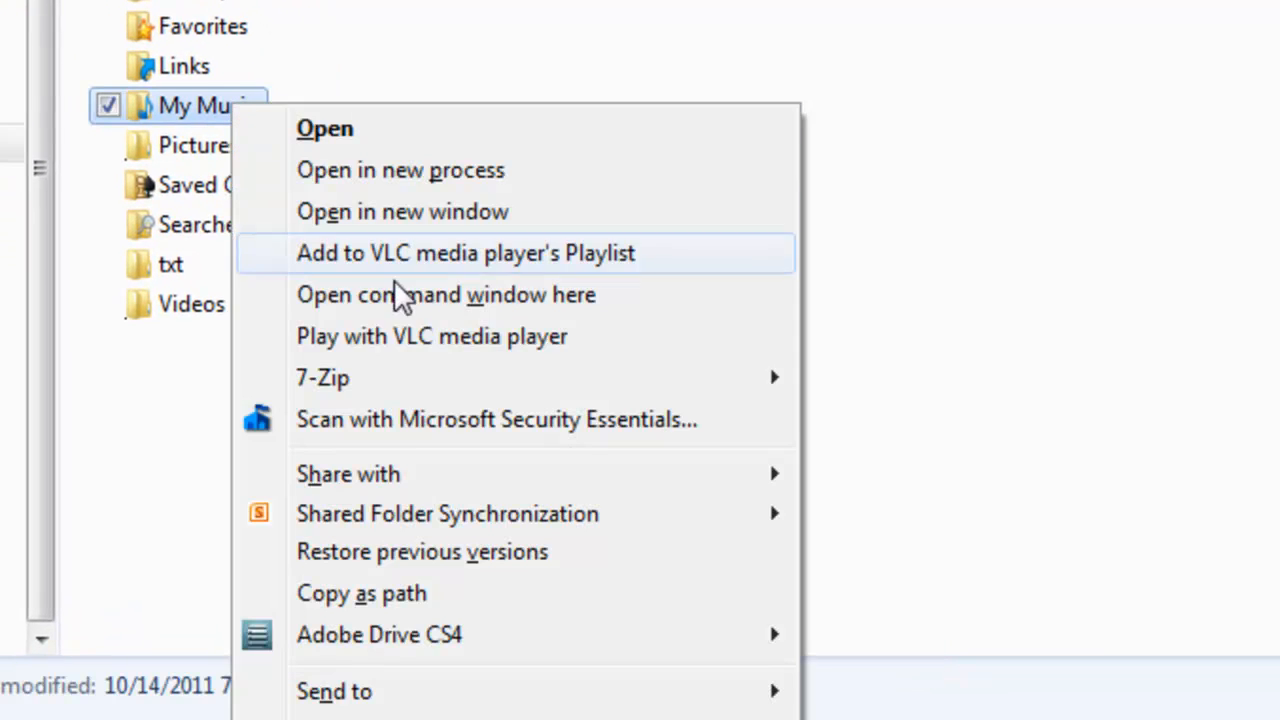
left_click(428, 598)
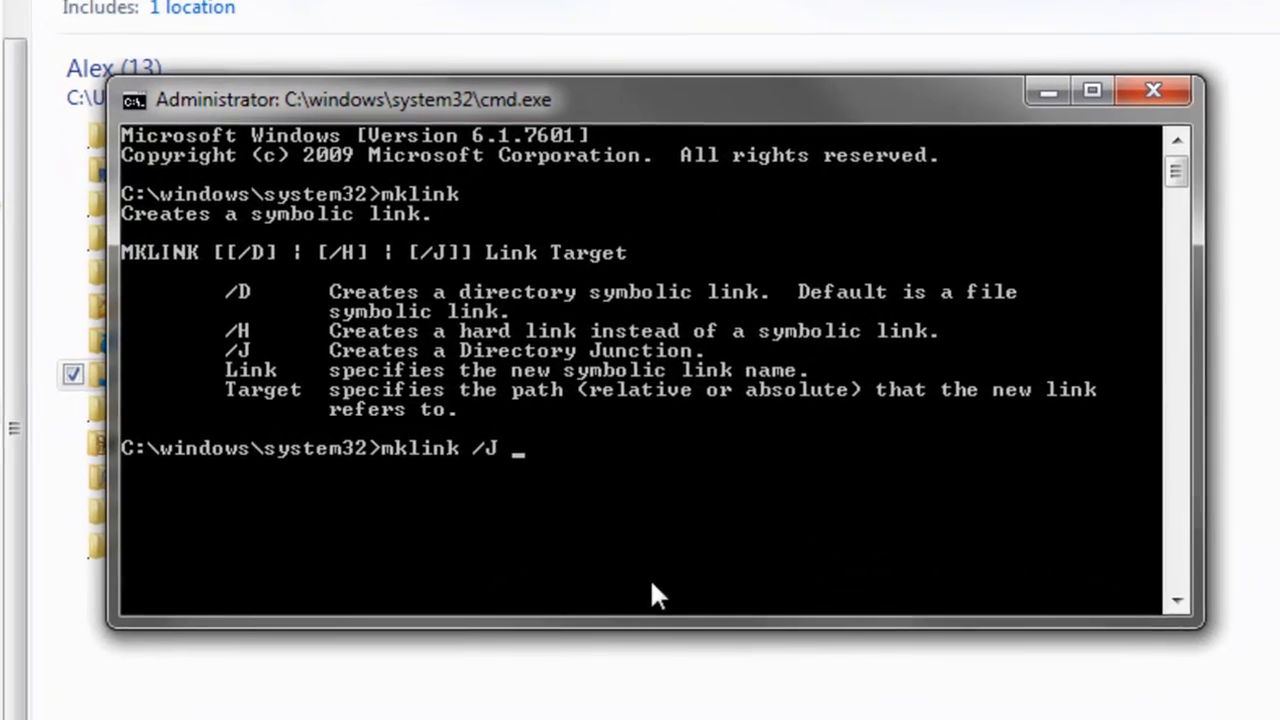
right_click(647, 486)
left_click(721, 580)
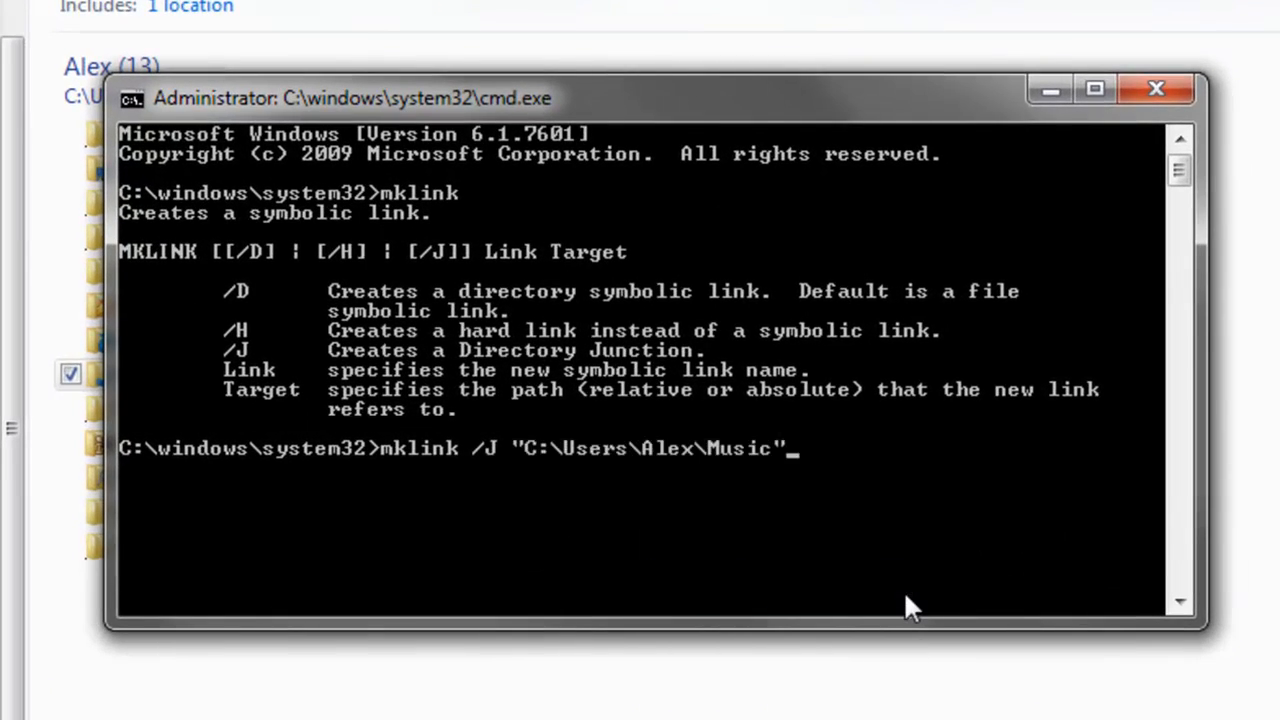
Extend the pasted link path with "\Albums" inside the closing quotation mark.
key("BackSpace")
type("\\")
type("Albums")
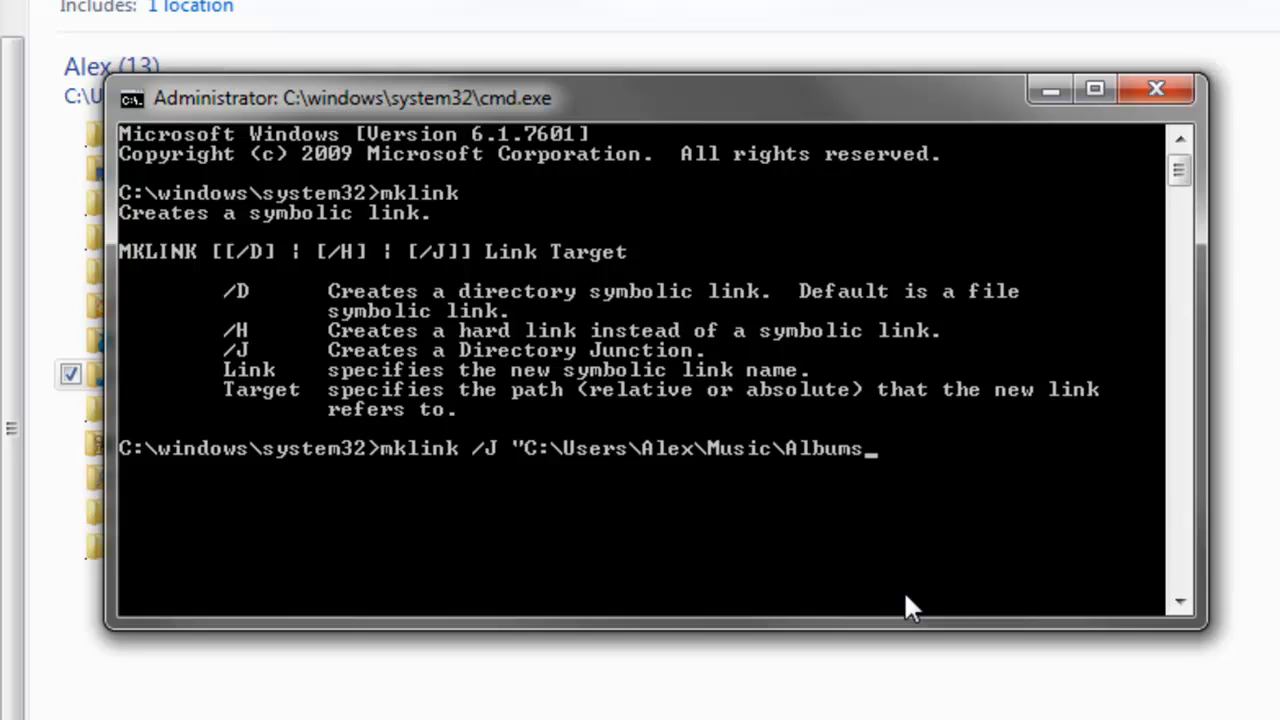
type("\"")
Copy the path of the Music folder inside My Music\iTunes\iTunes Media in Explorer.
key("alt+Tab")
double_click(155, 374)
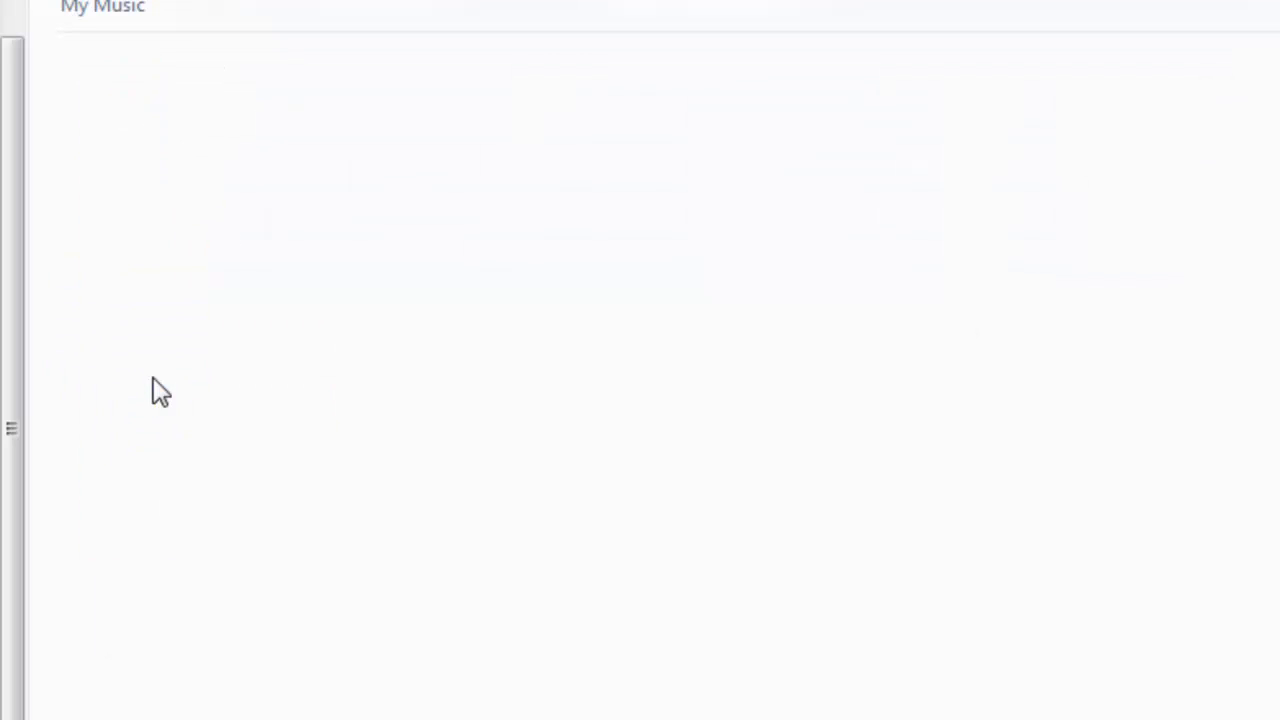
double_click(155, 67)
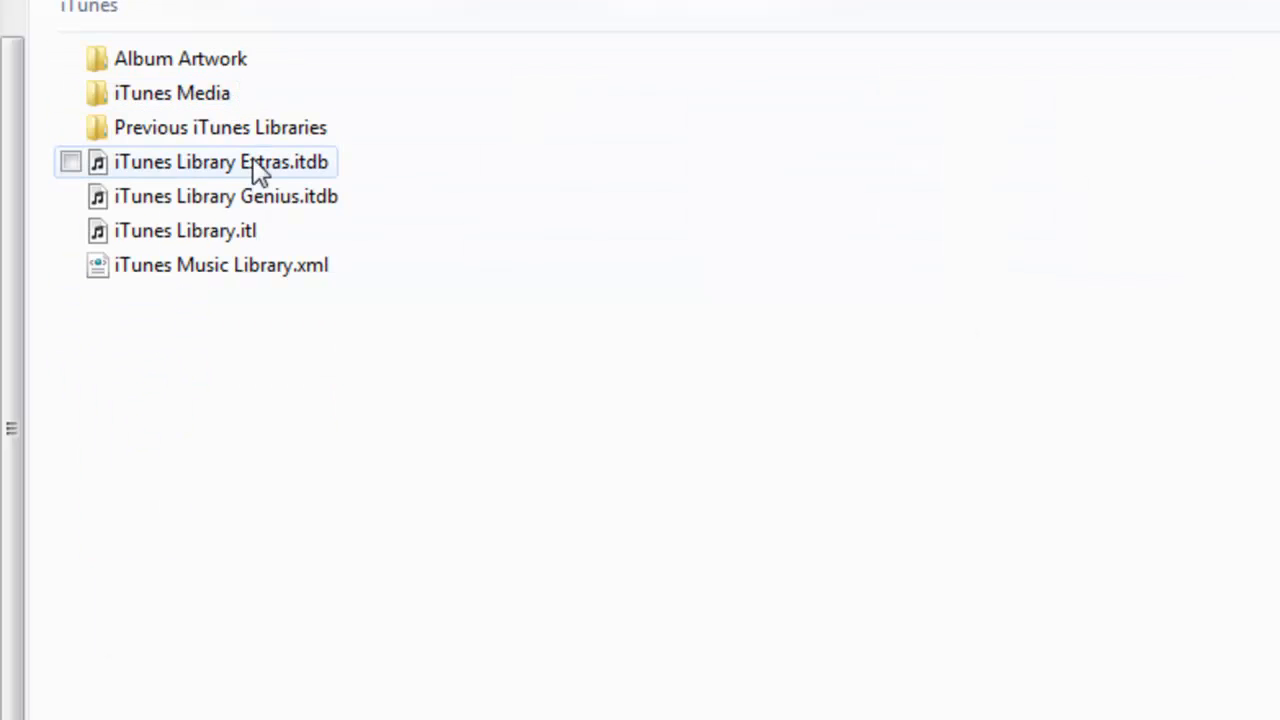
double_click(195, 108)
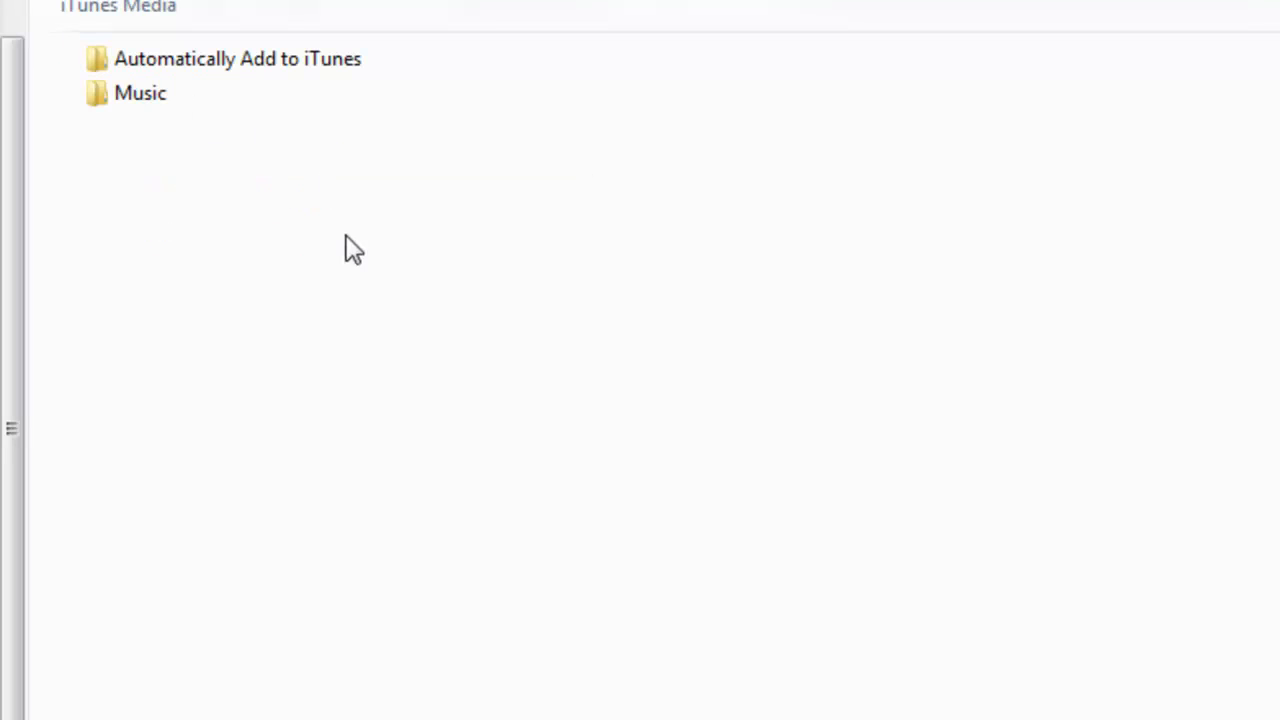
left_click(160, 110)
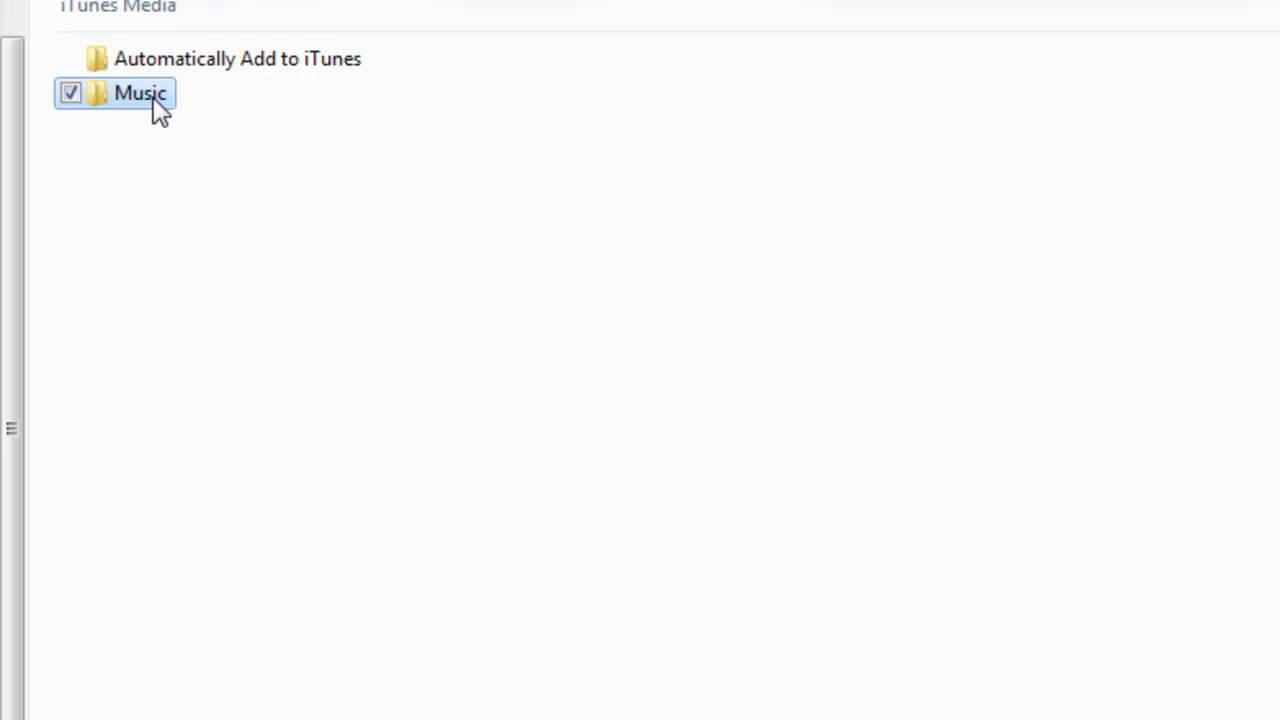
right_click(153, 97, "shift")
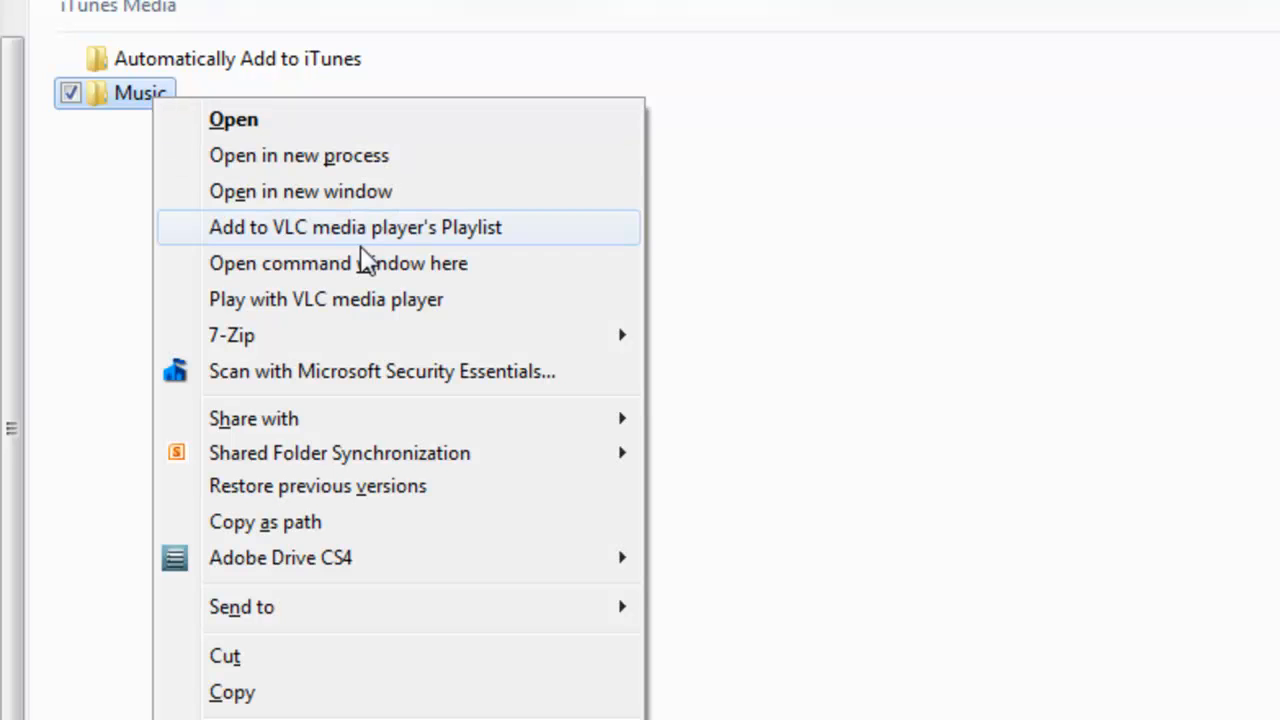
left_click(373, 522)
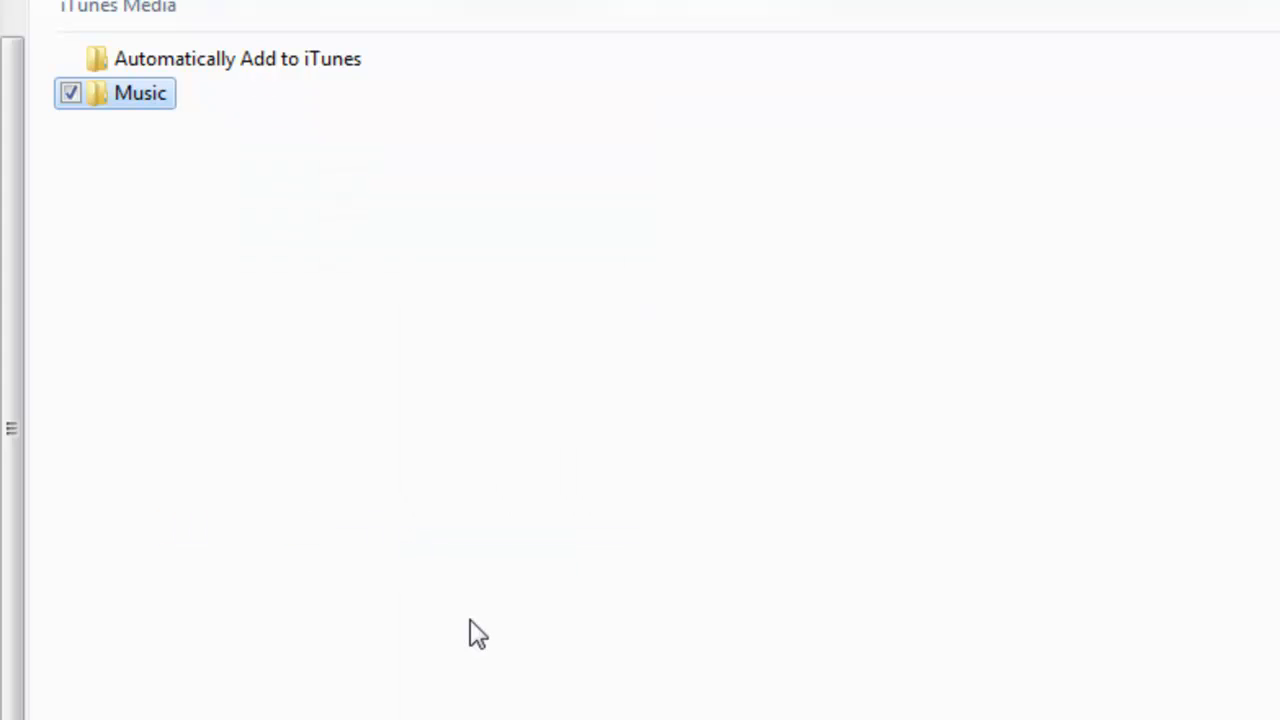
Paste the copied iTunes Media\Music path as the target of the mklink /J command and run it to create the junction.
key("alt+Tab")
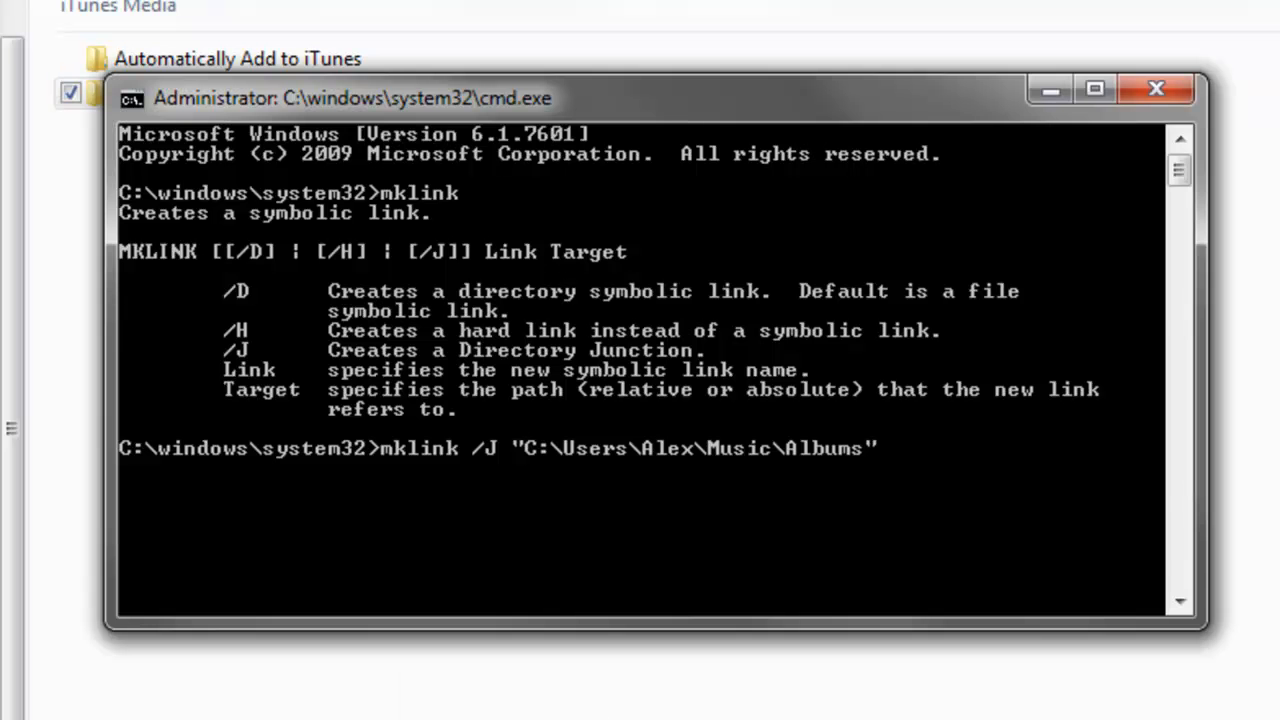
right_click(949, 472)
left_click(1053, 564)
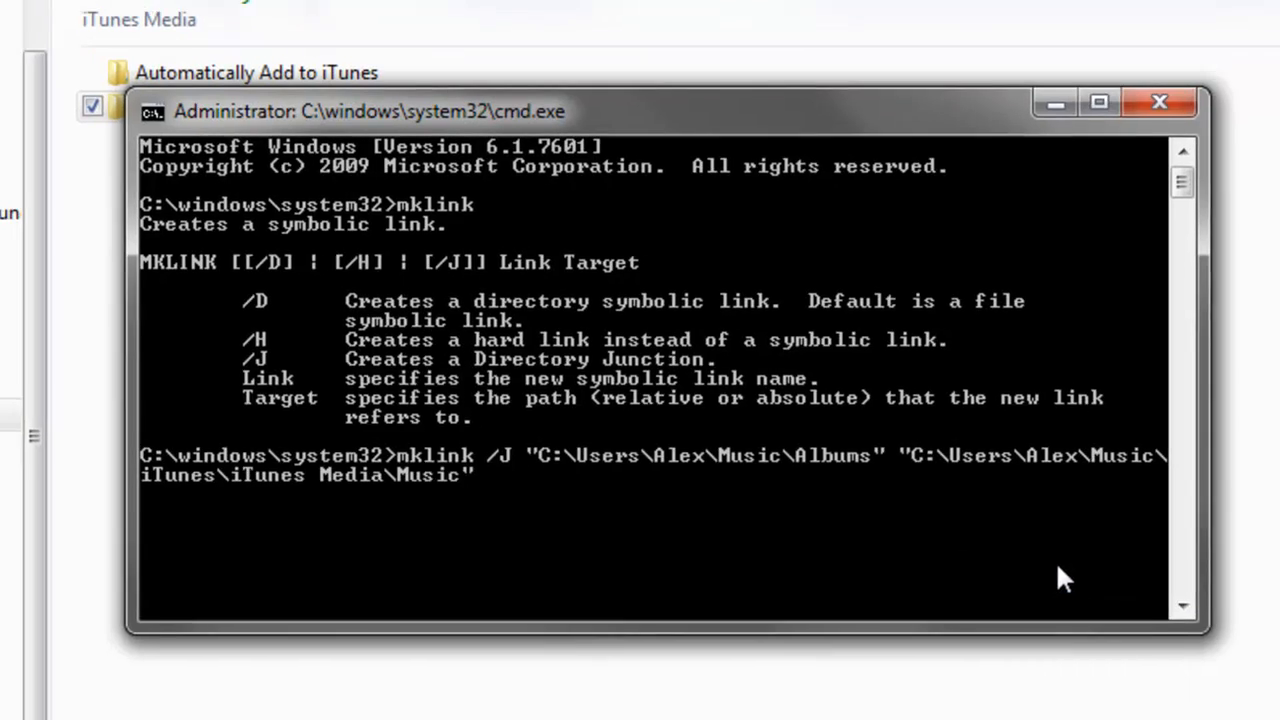
key("Return")
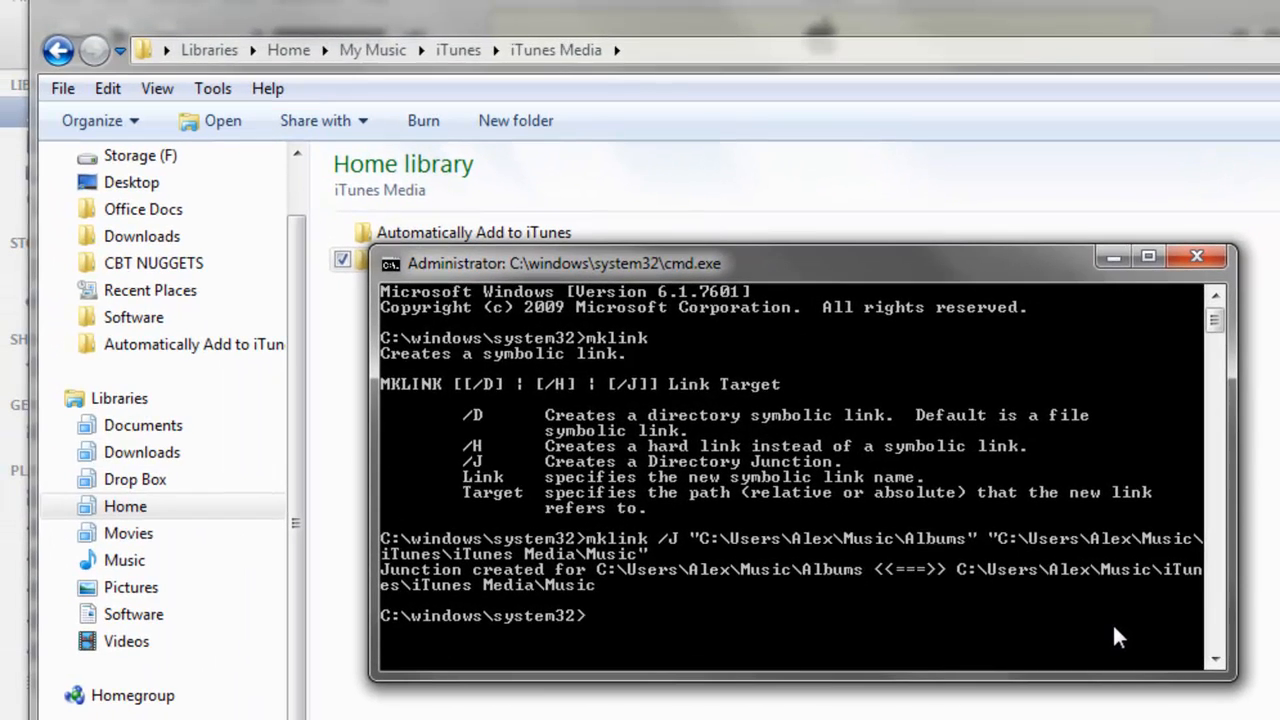
Include the Albums folder from the Home library's My Music folder in the Windows Music library.
left_click(648, 12)
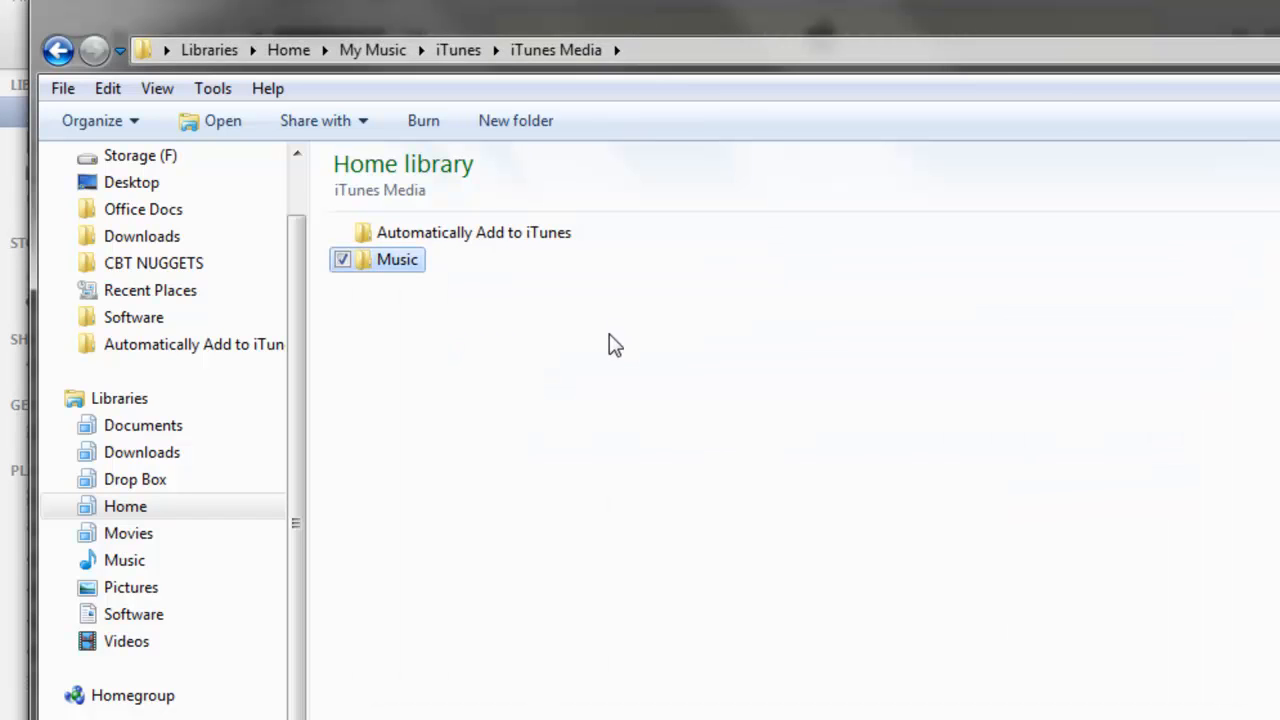
left_click(124, 562)
left_click(506, 297)
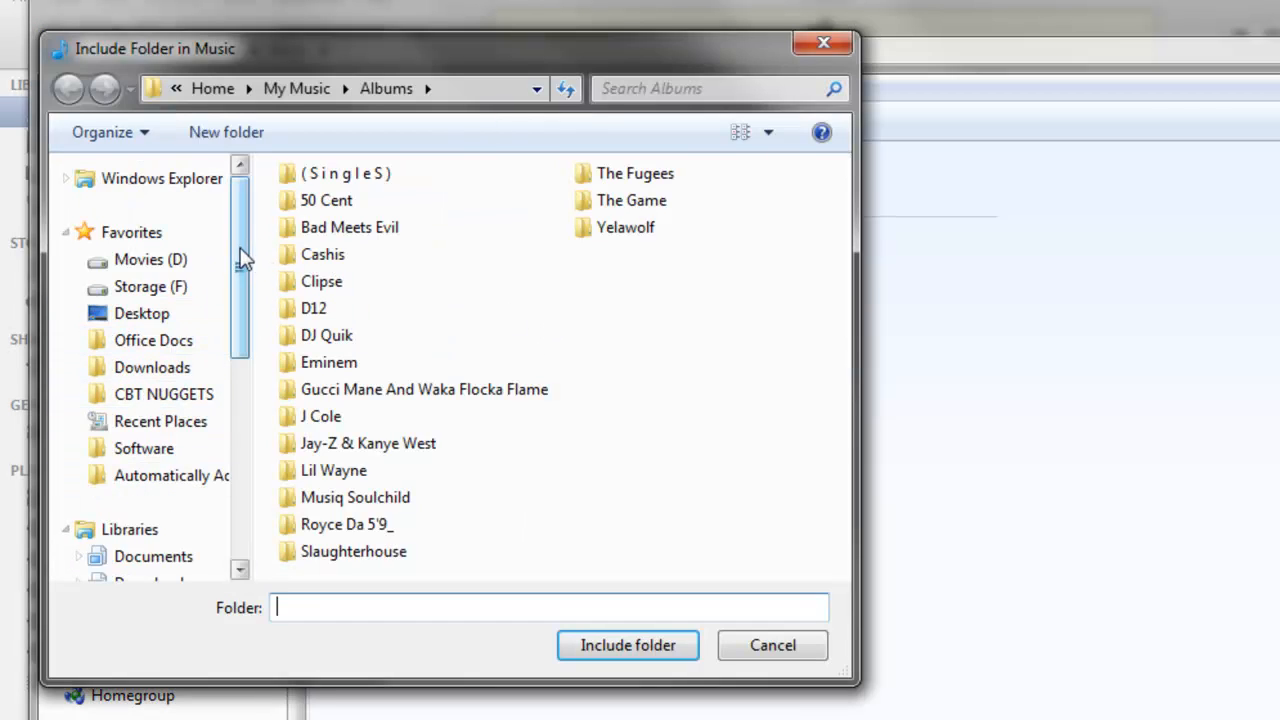
scroll(235, 300, "down", 3)
scroll(232, 310, "down", 7)
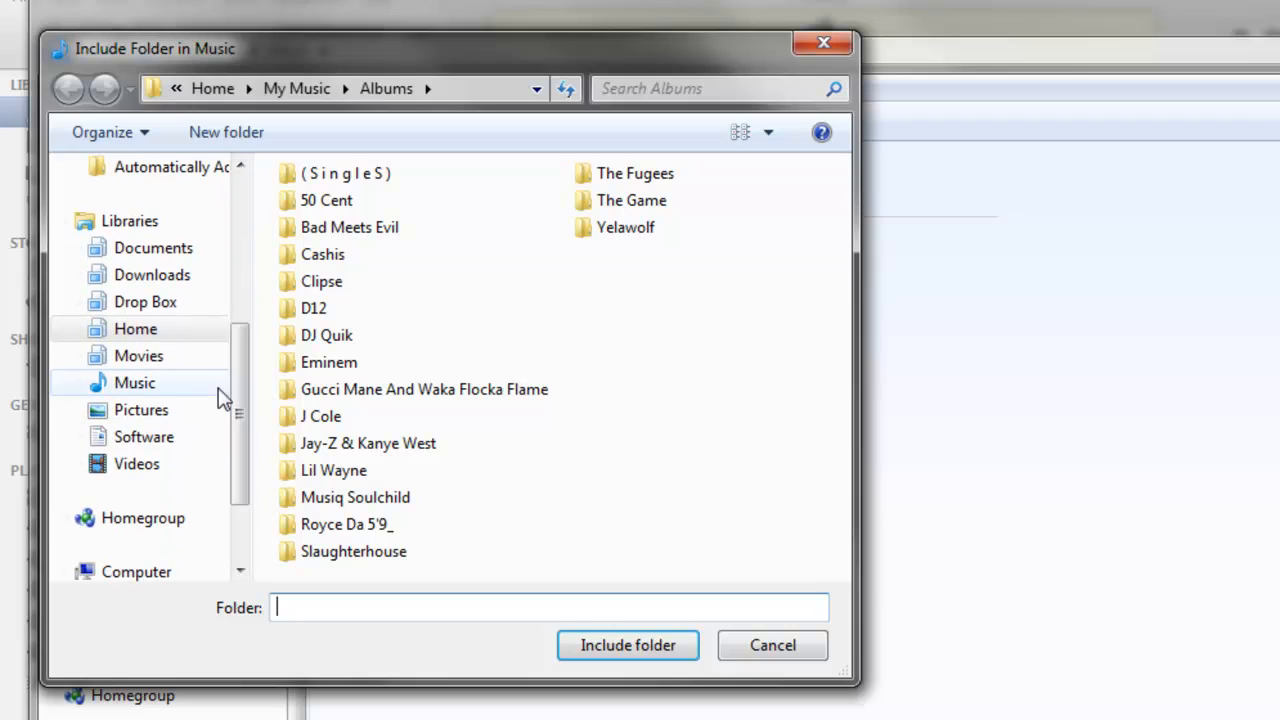
left_click(138, 340)
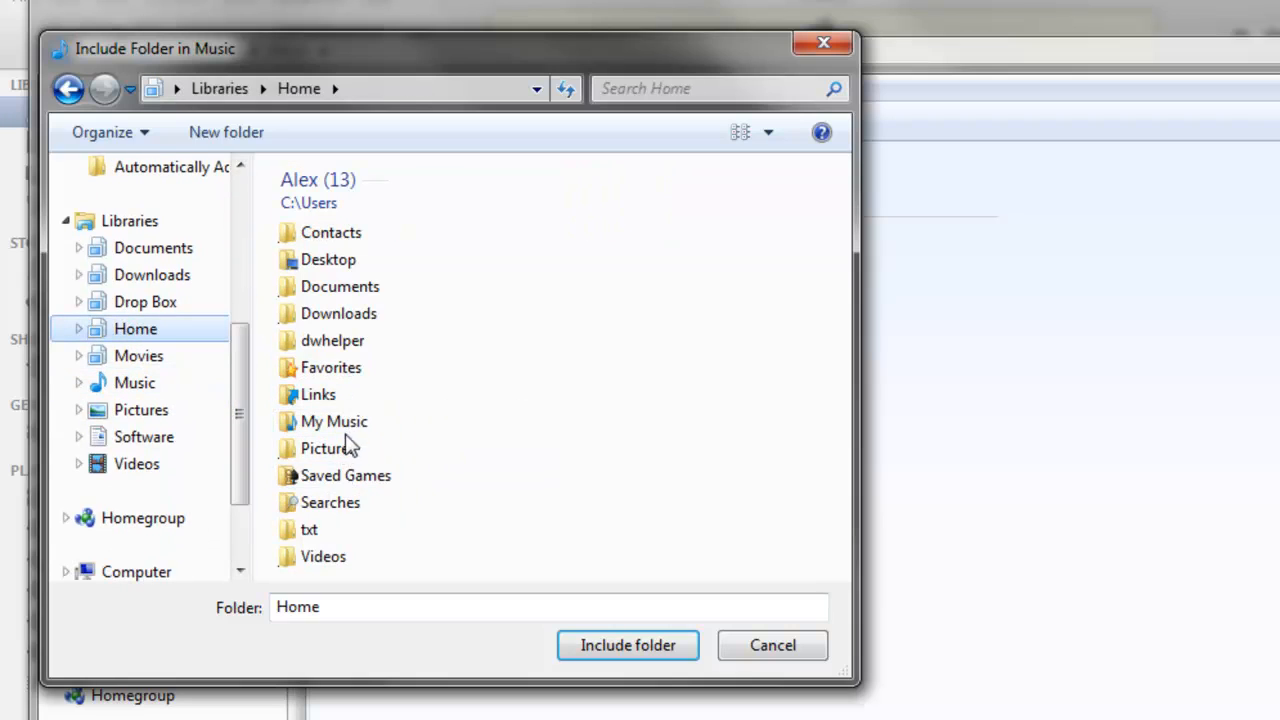
double_click(352, 428)
left_click(334, 181)
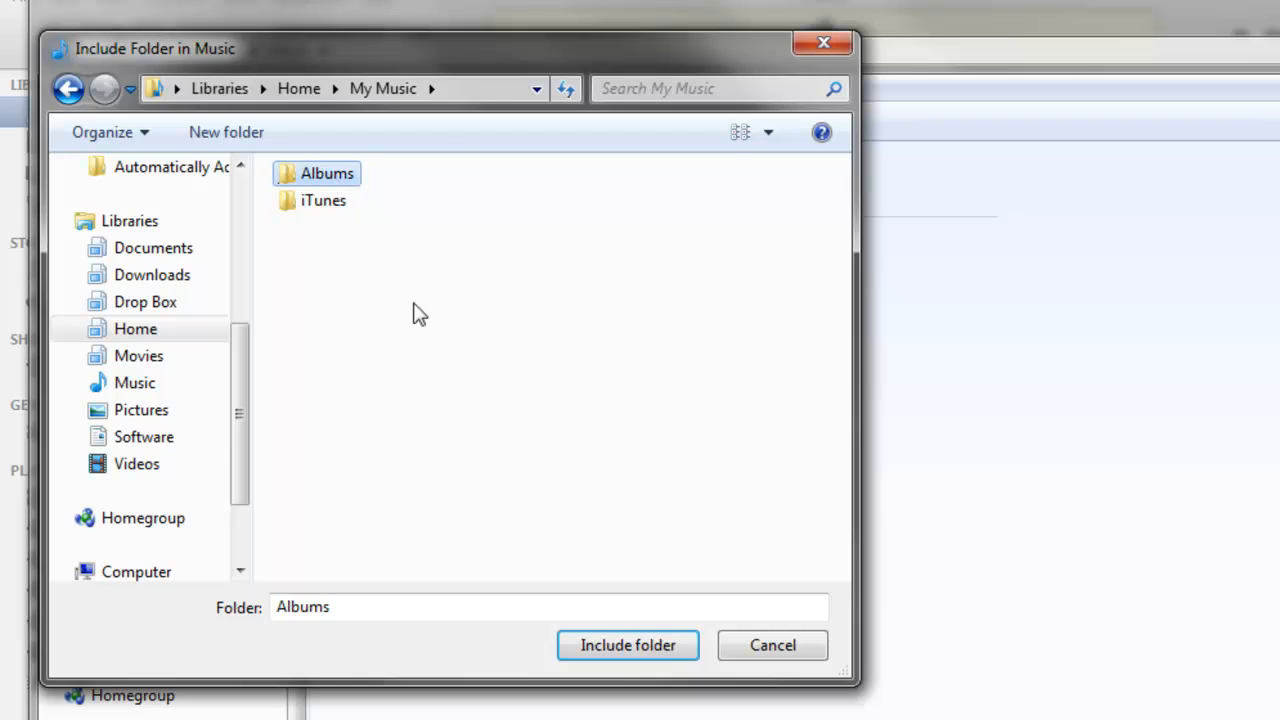
left_click(620, 646)
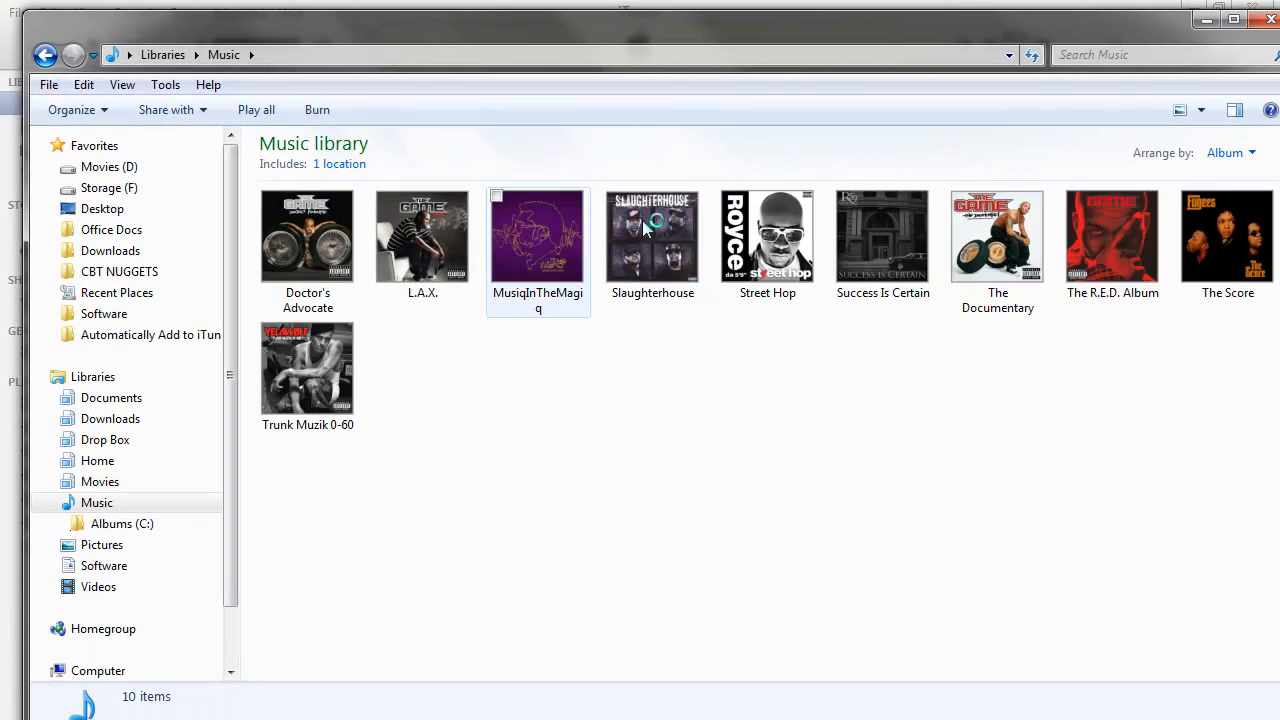
Switch the Music library's arrangement to Folder and back to Album.
left_click_drag(1147, 41, 1110, 43)
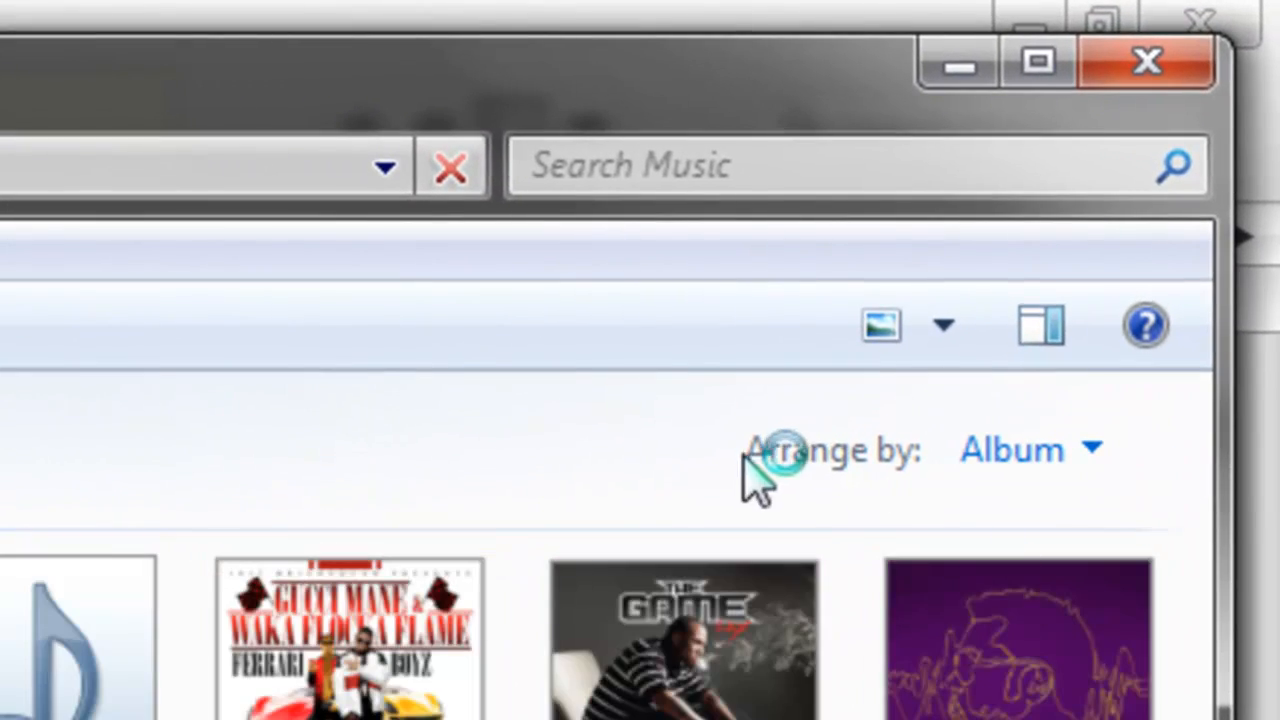
left_click(1093, 454)
left_click(1062, 524)
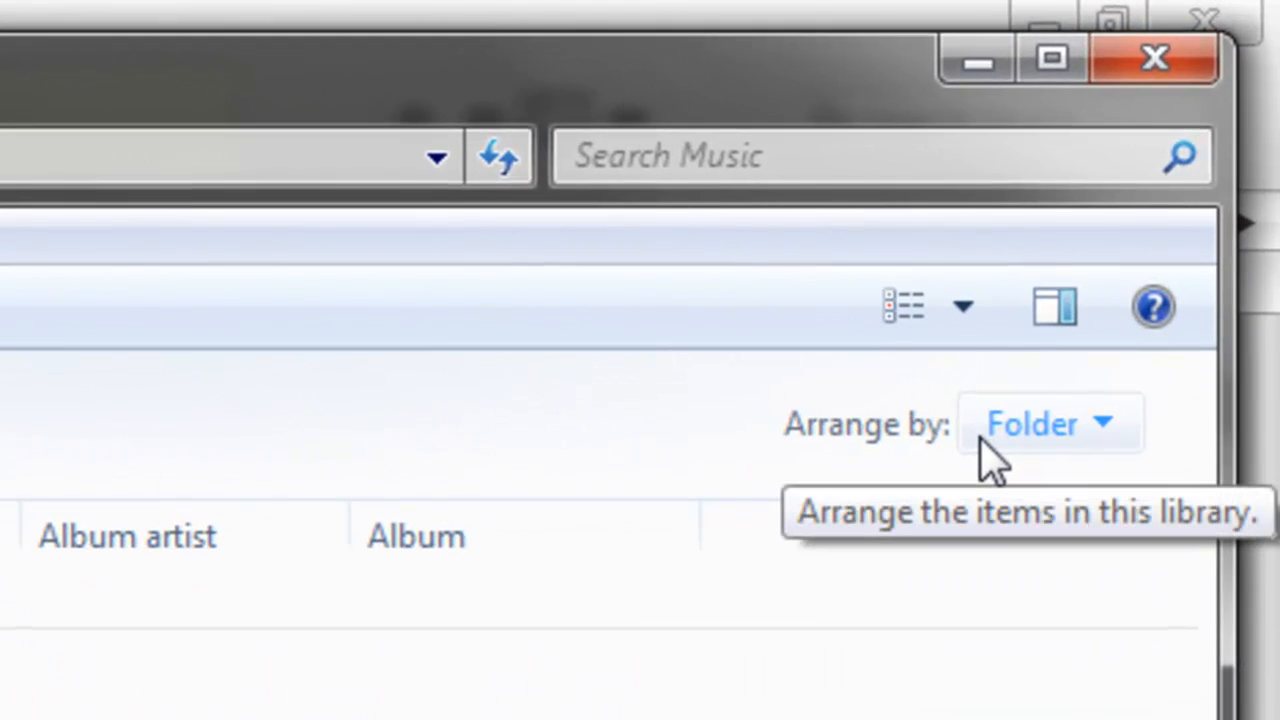
left_click(1052, 432)
left_click(1044, 500)
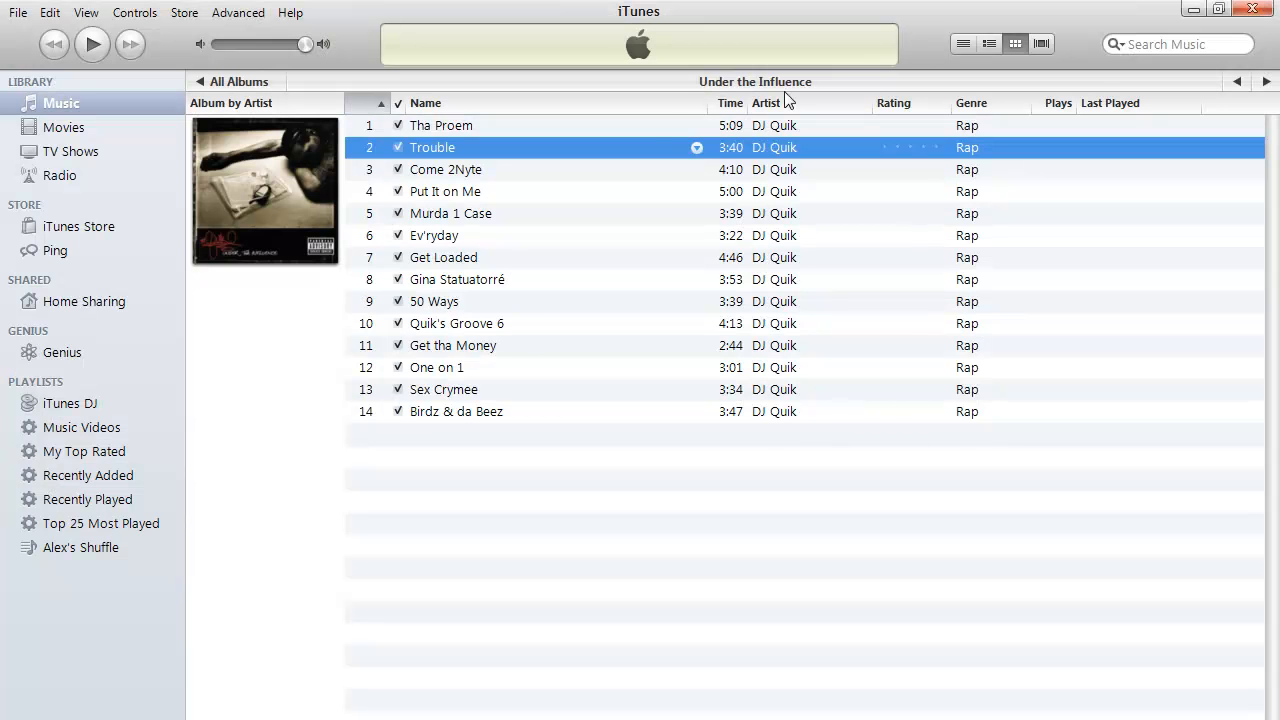
Review all albums in the iTunes music library and check the tracks of the "( S i n g l e S )" album.
left_click(255, 85)
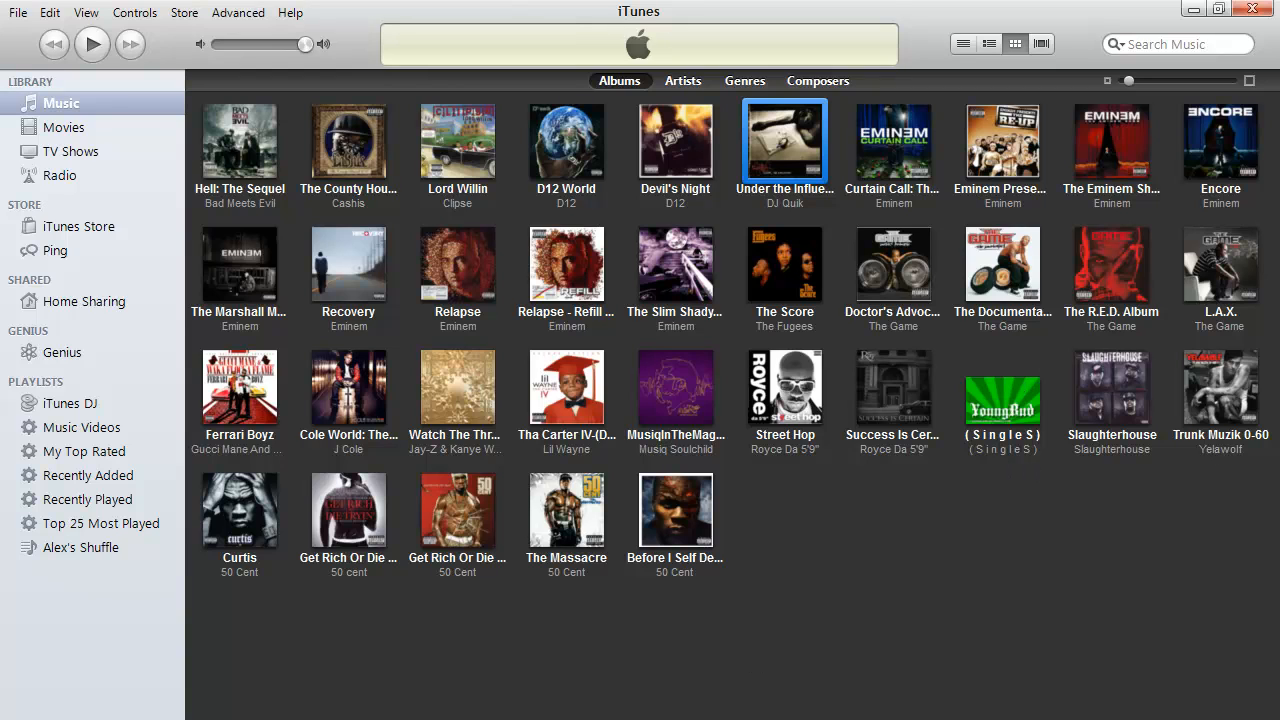
left_click_drag(1253, 571, 213, 110)
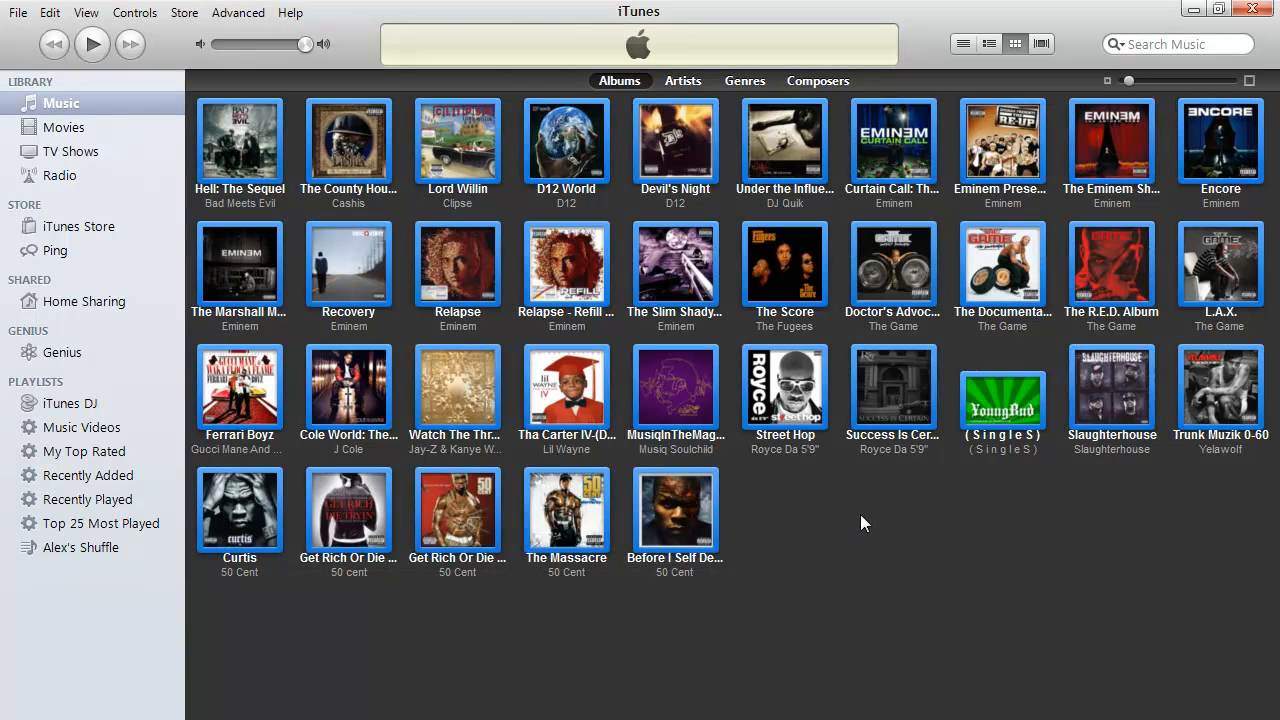
left_click(907, 494)
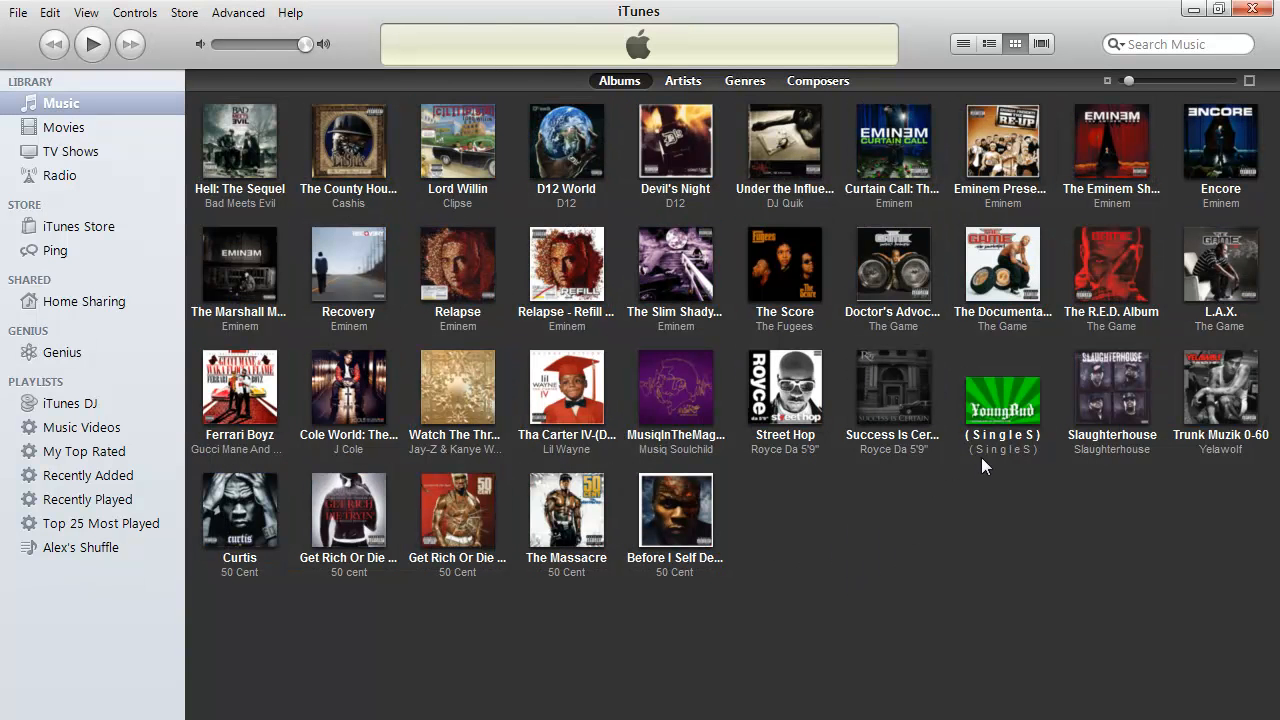
double_click(984, 388)
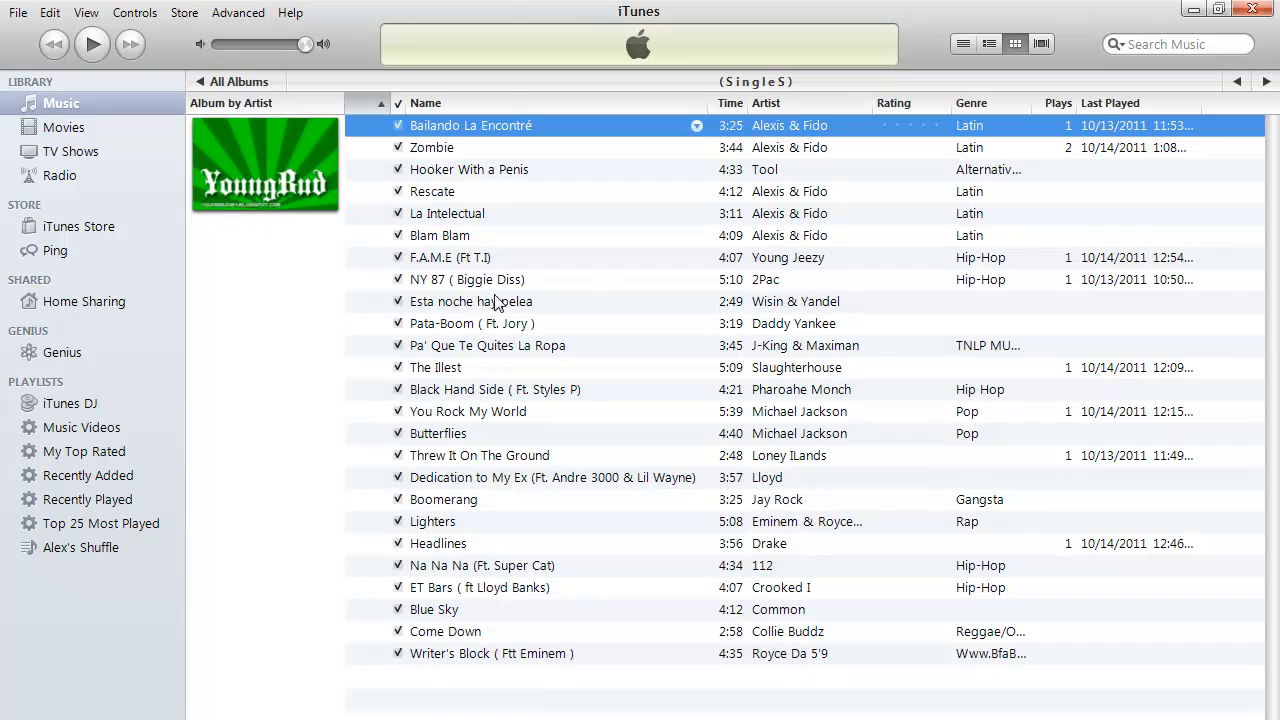
left_click(243, 86)
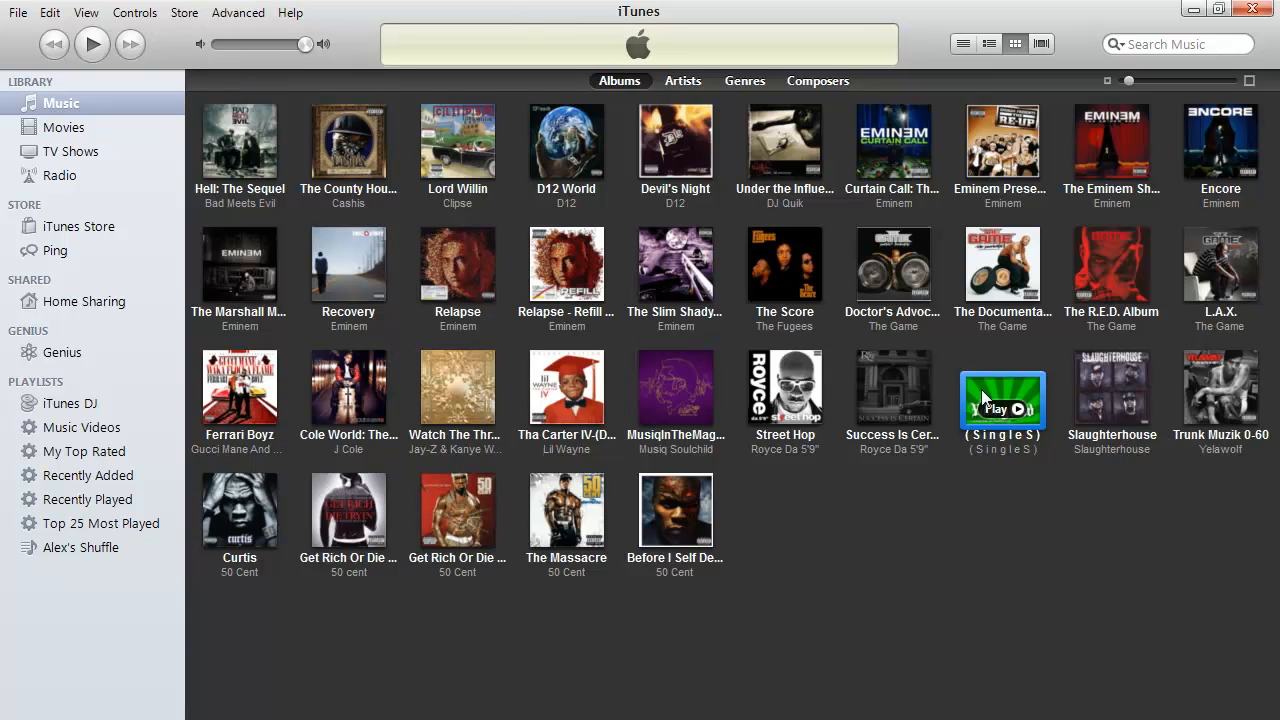
Minimize iTunes and Explorer, switch to Mp3tag and display the tags of "DJ Quik - Tha Proem.mp3" alone.
left_click(1194, 9)
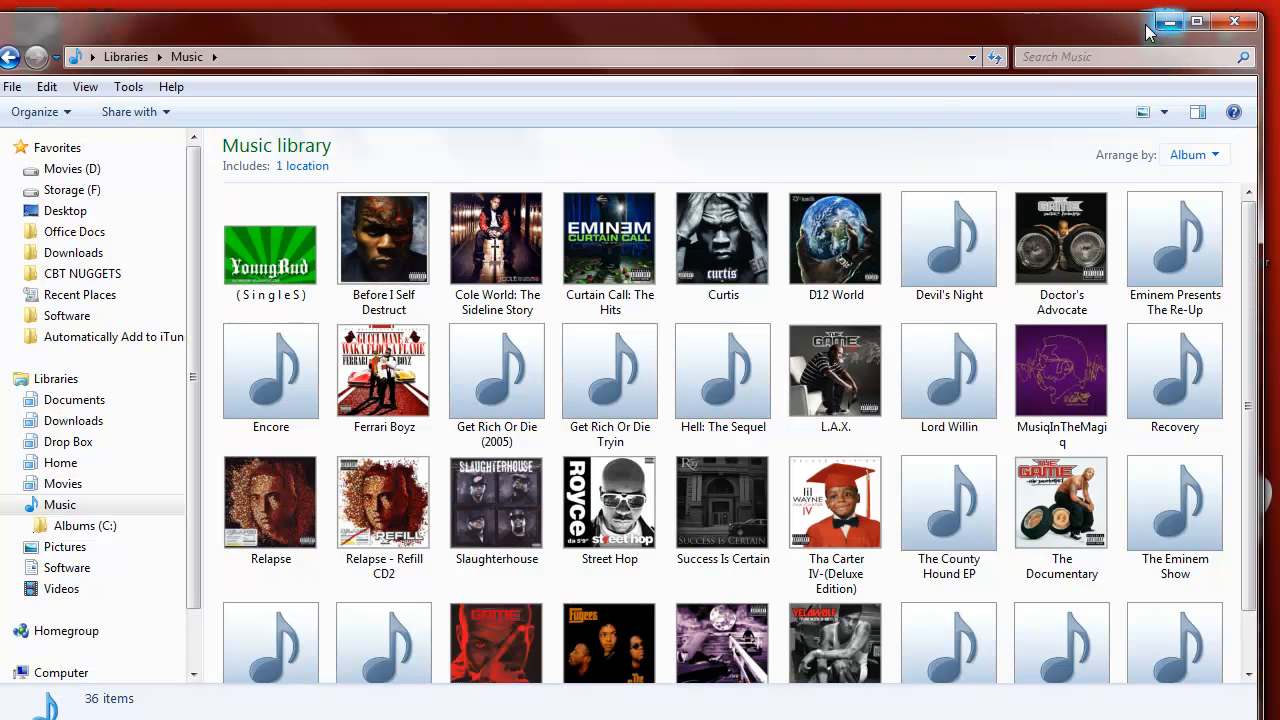
left_click(1156, 22)
left_click_drag(548, 230, 544, 366)
double_click(577, 236)
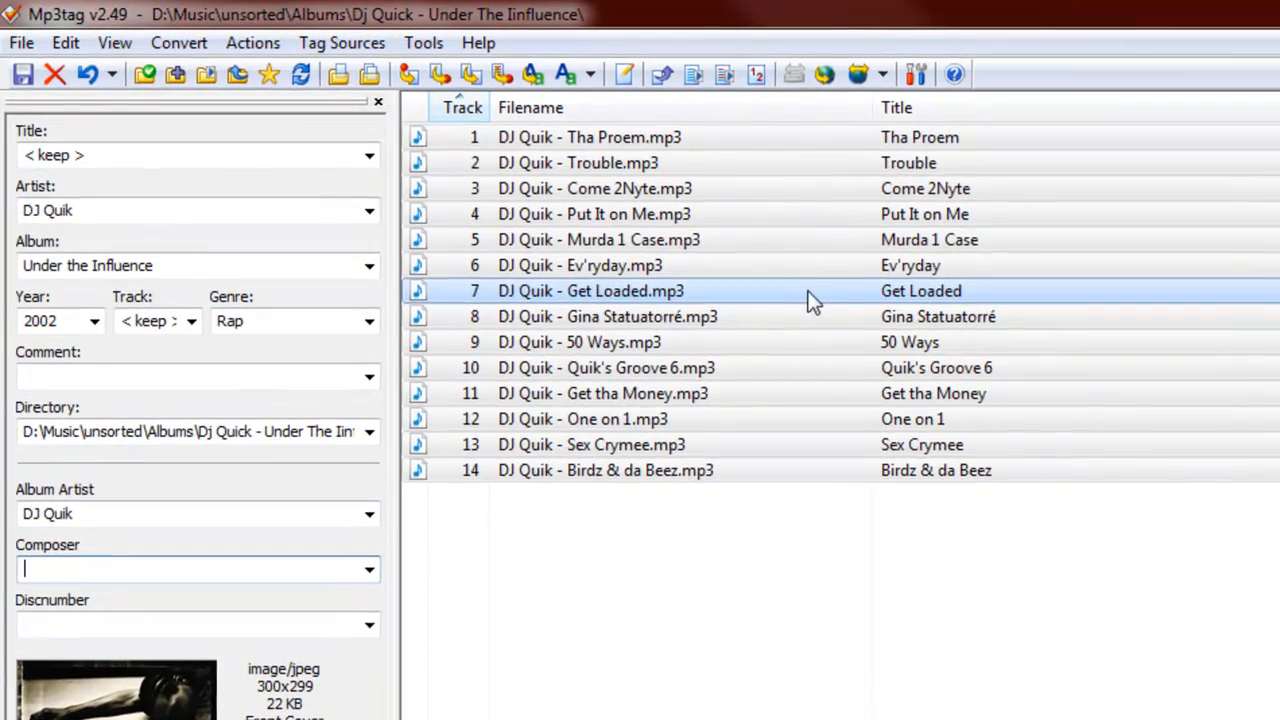
left_click(772, 557)
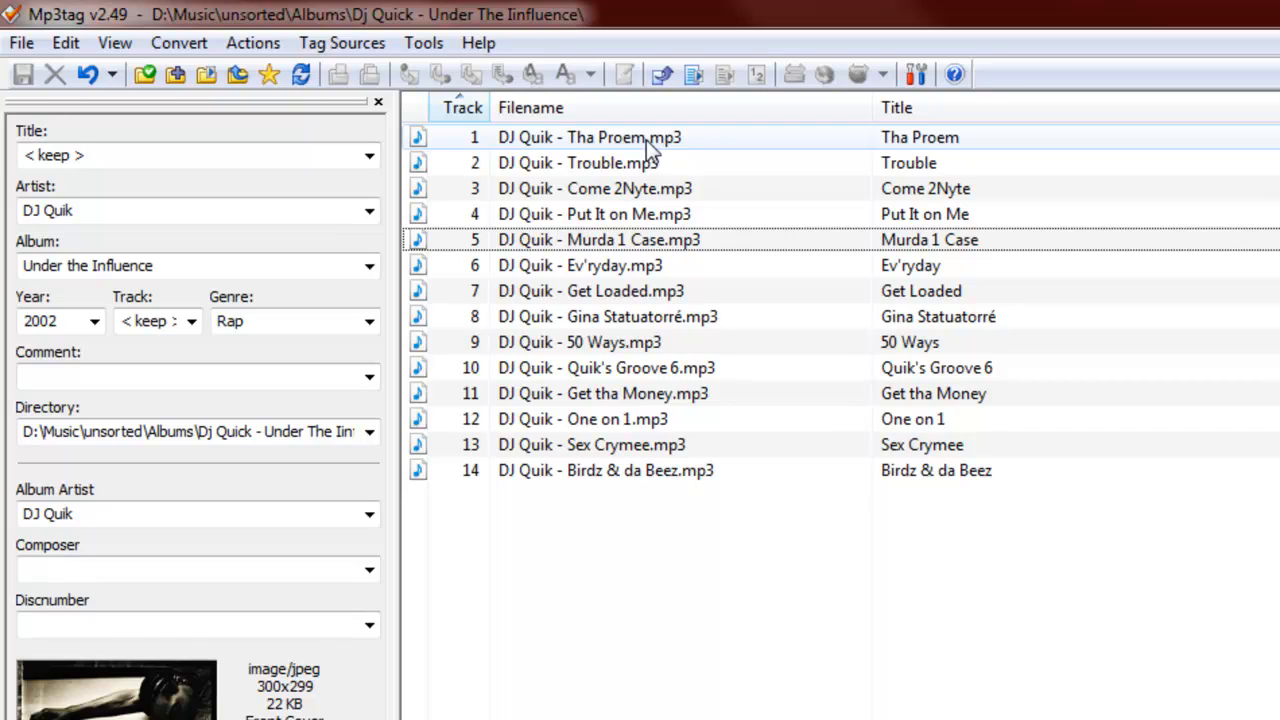
left_click(646, 141)
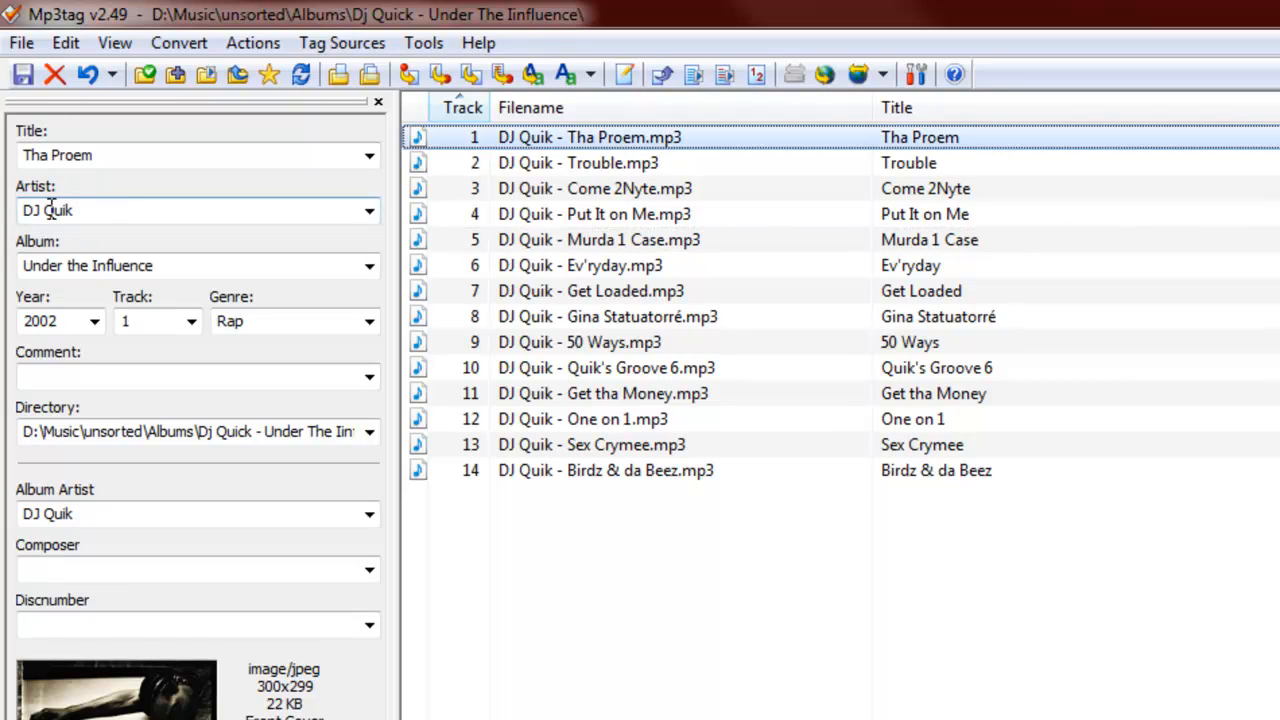
Try replacing the Album tag of Tha Proem with a singles name beginning "( S" and select its Album Artist text.
left_click(176, 270)
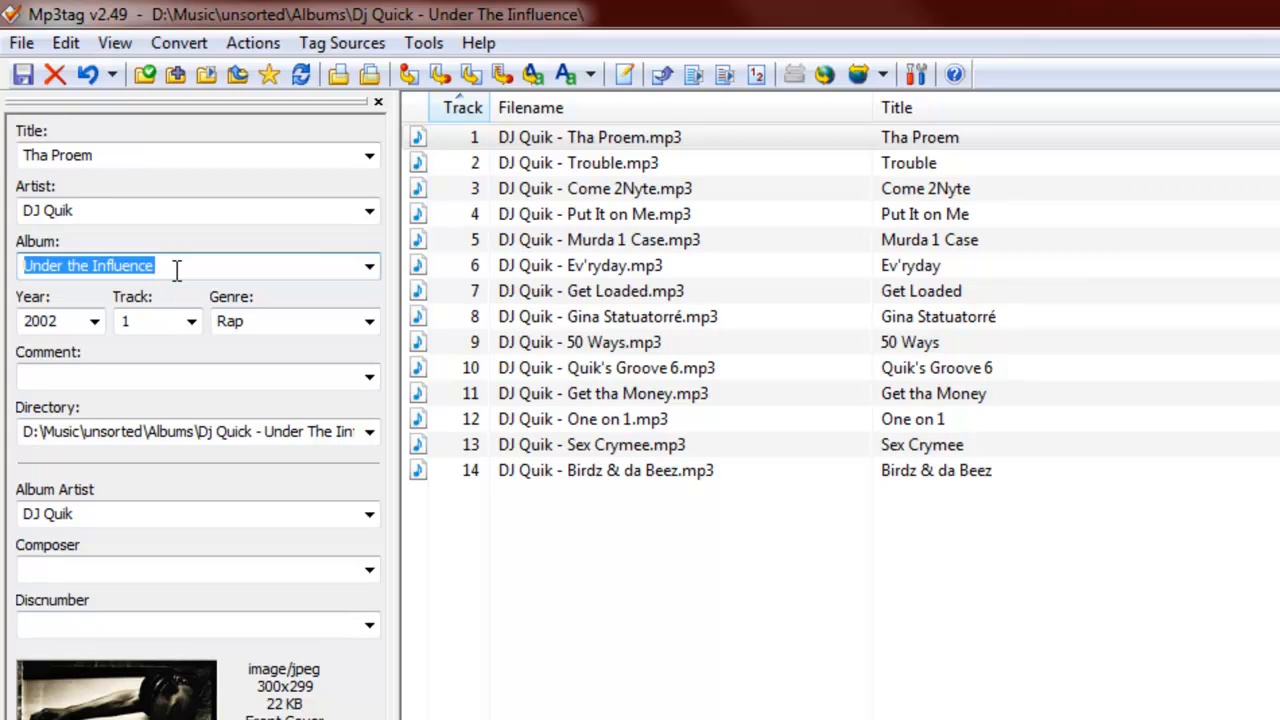
type("( Sin")
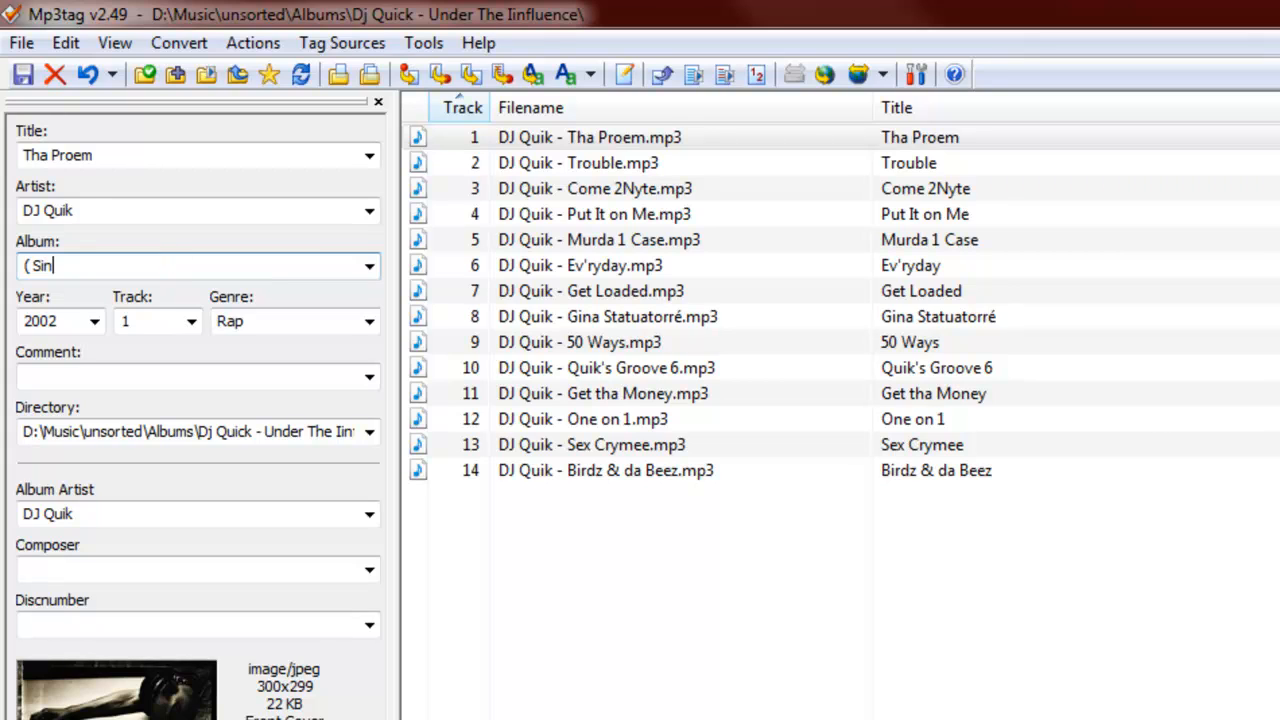
key("BackSpace")
key("BackSpace")
left_click_drag(86, 514, 5, 517)
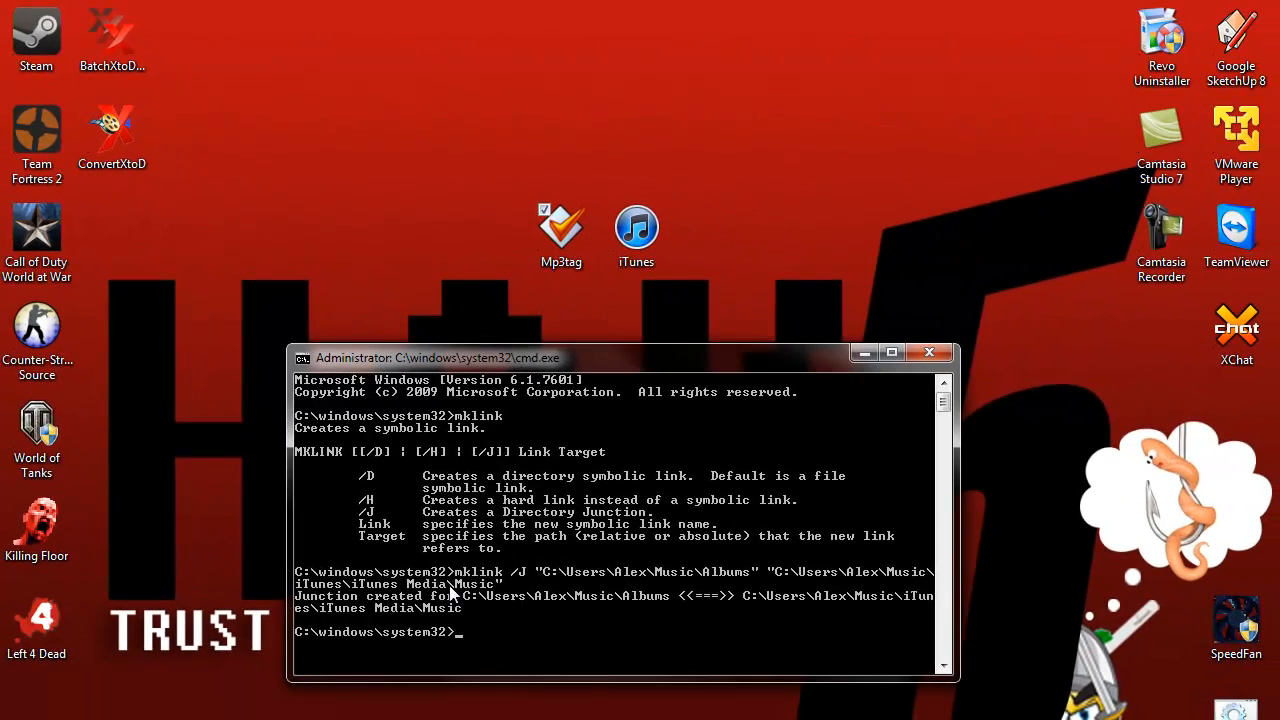
Compare the "( S i n g l e S )" album's tracks in the Windows Music library and in iTunes.
left_click_drag(600, 717, 557, 50)
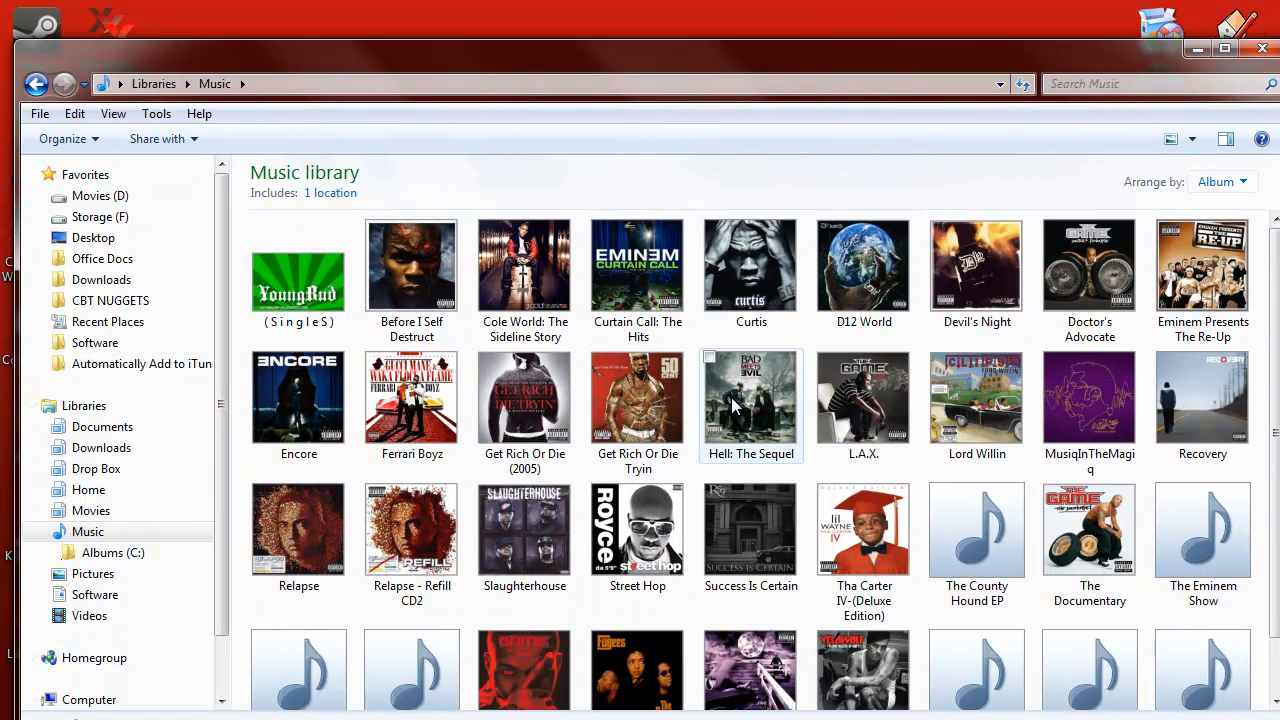
left_click(284, 268)
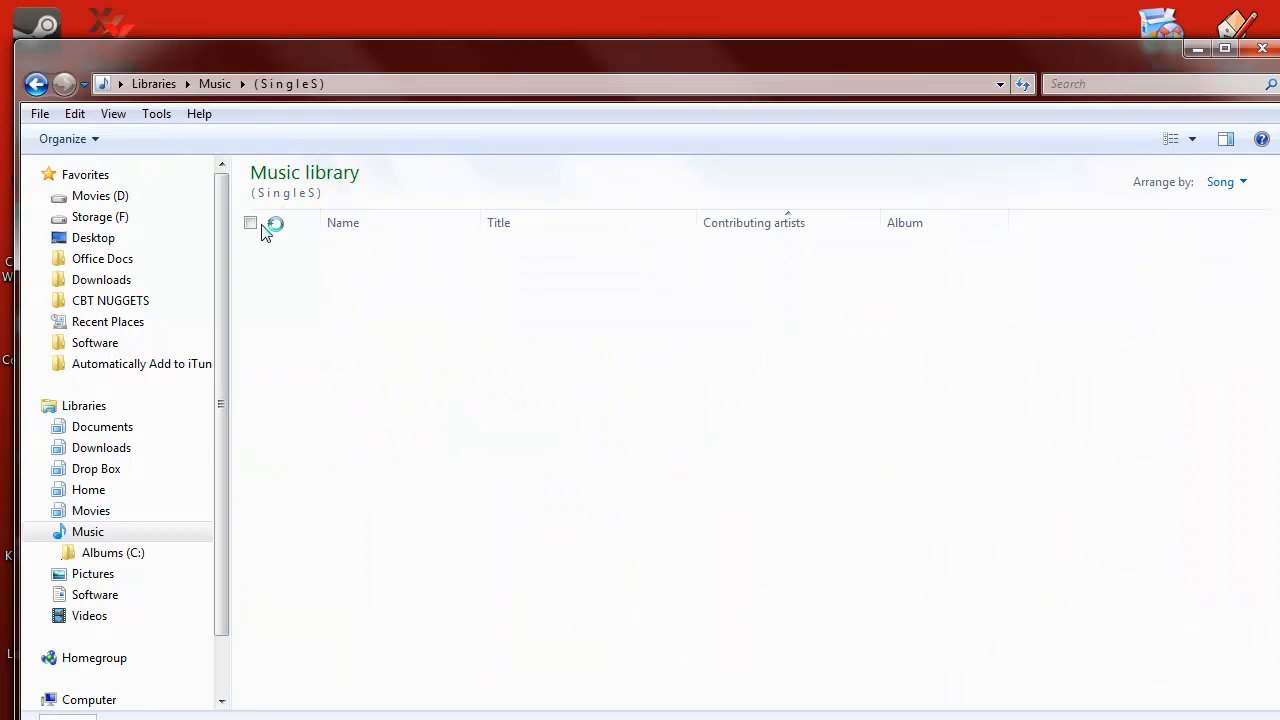
left_click_drag(615, 65, 594, 20)
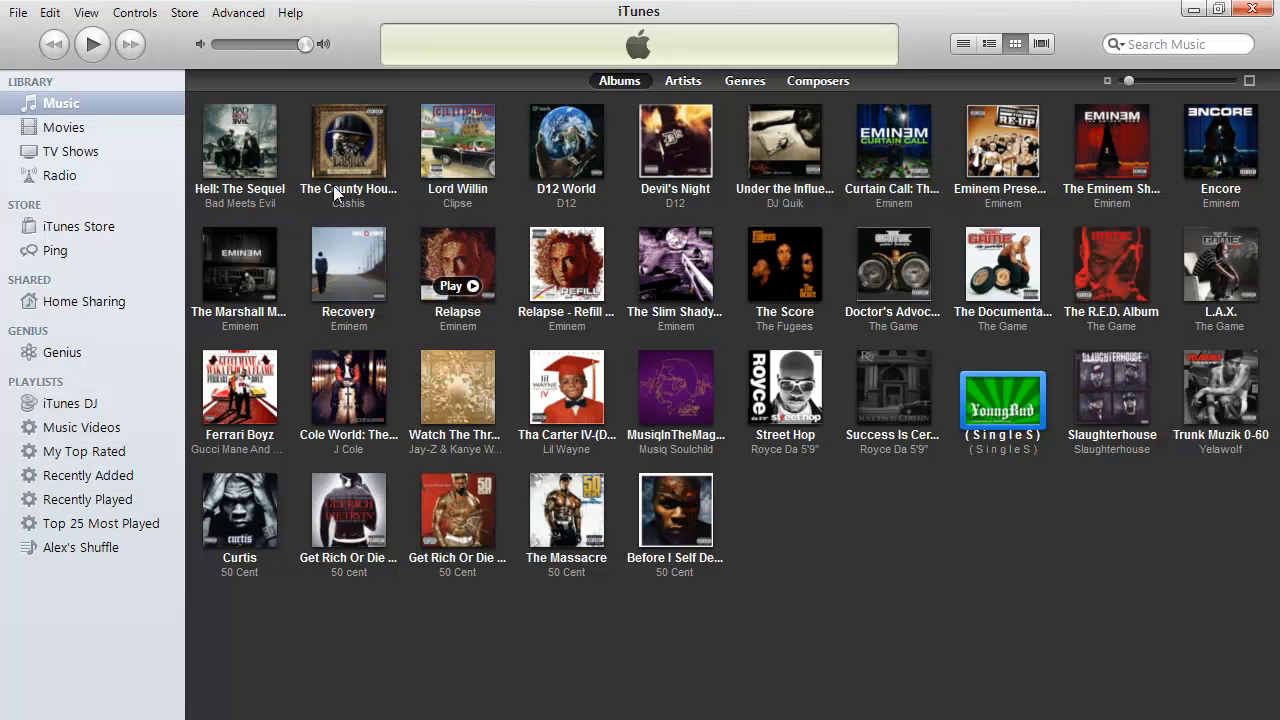
double_click(997, 397)
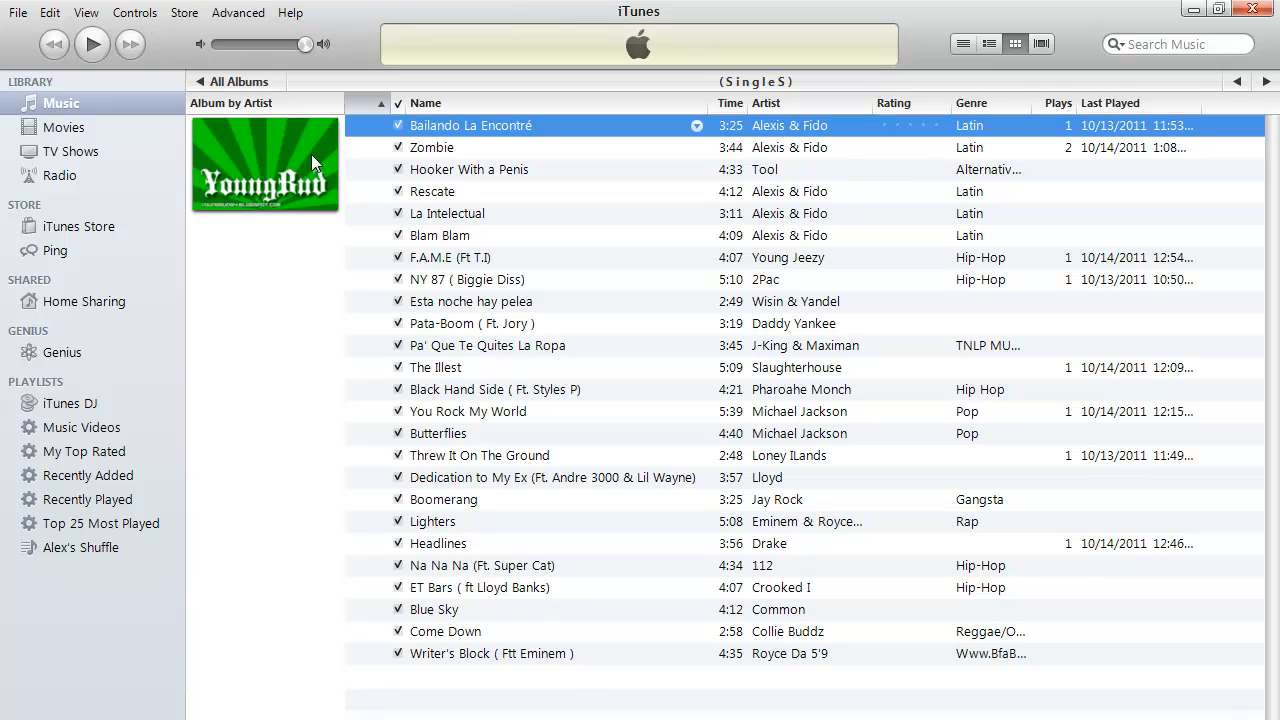
left_click(572, 682)
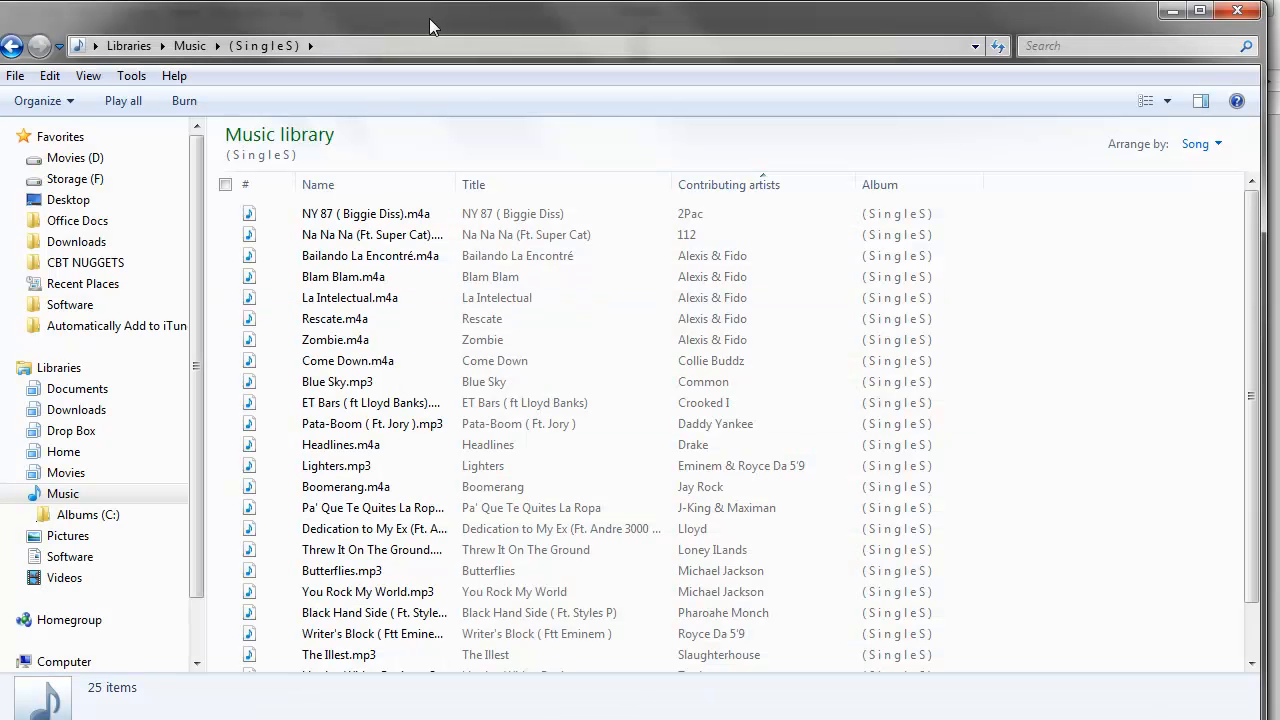
Return from the "( S i n g l e S )" album to the whole Music library and arrange it by Folder.
left_click_drag(430, 20, 538, 60)
key("alt+Left")
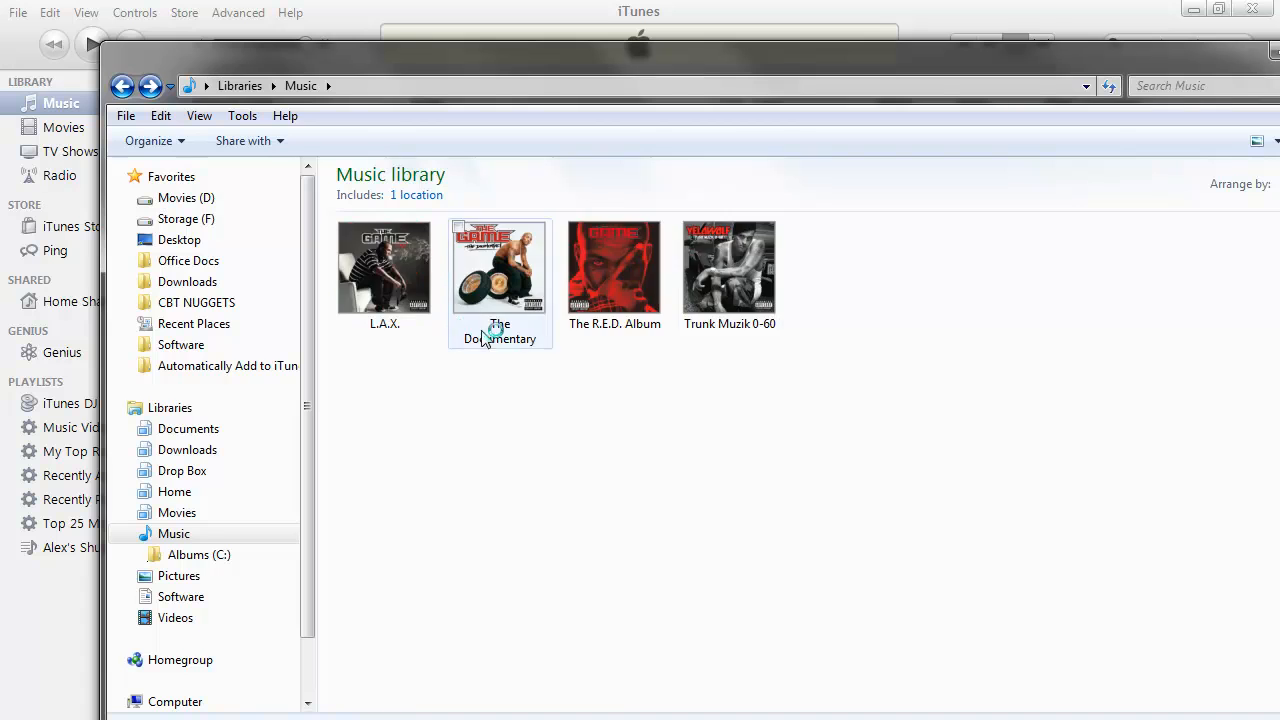
left_click_drag(1098, 60, 960, 49)
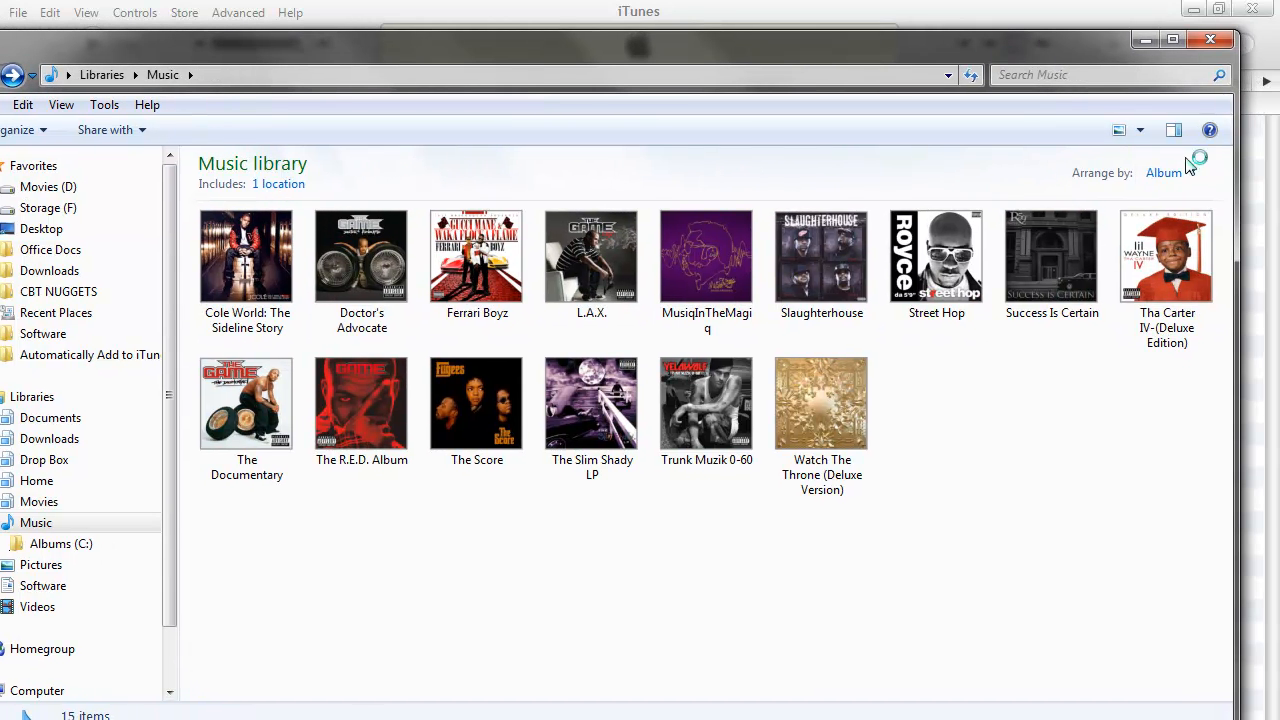
left_click(1165, 172)
left_click(1180, 197)
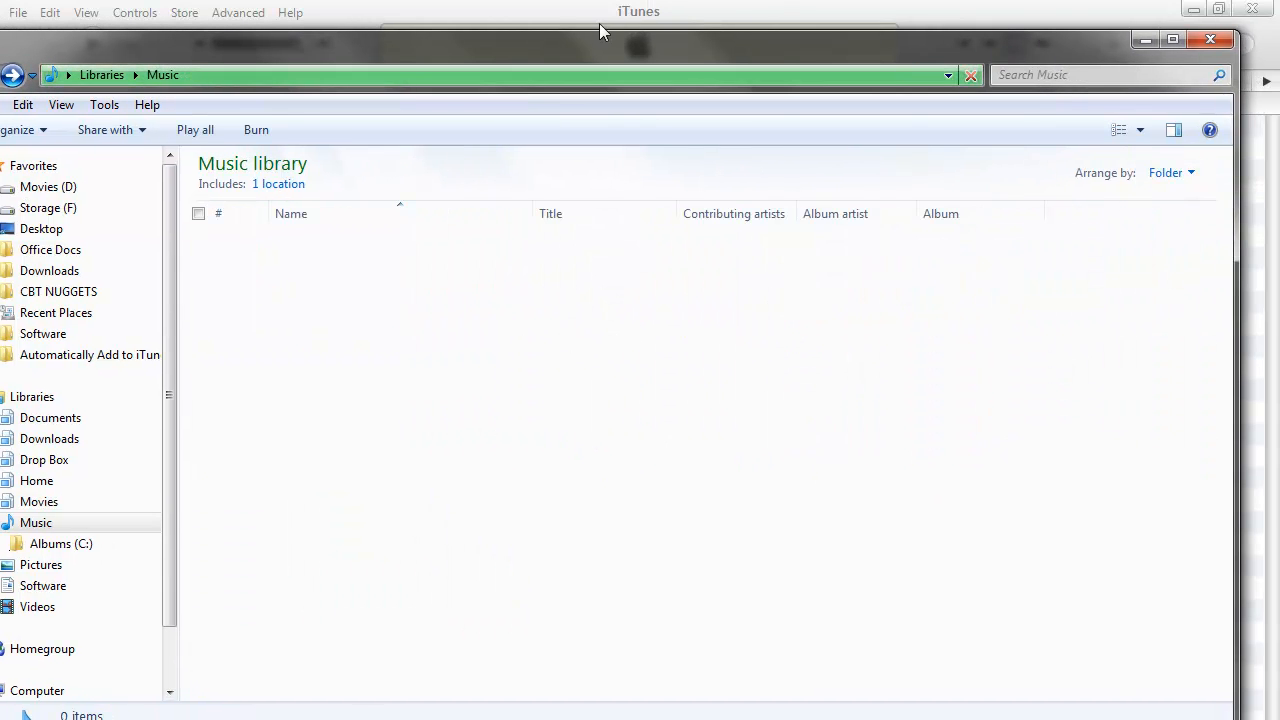
left_click_drag(556, 48, 608, 35)
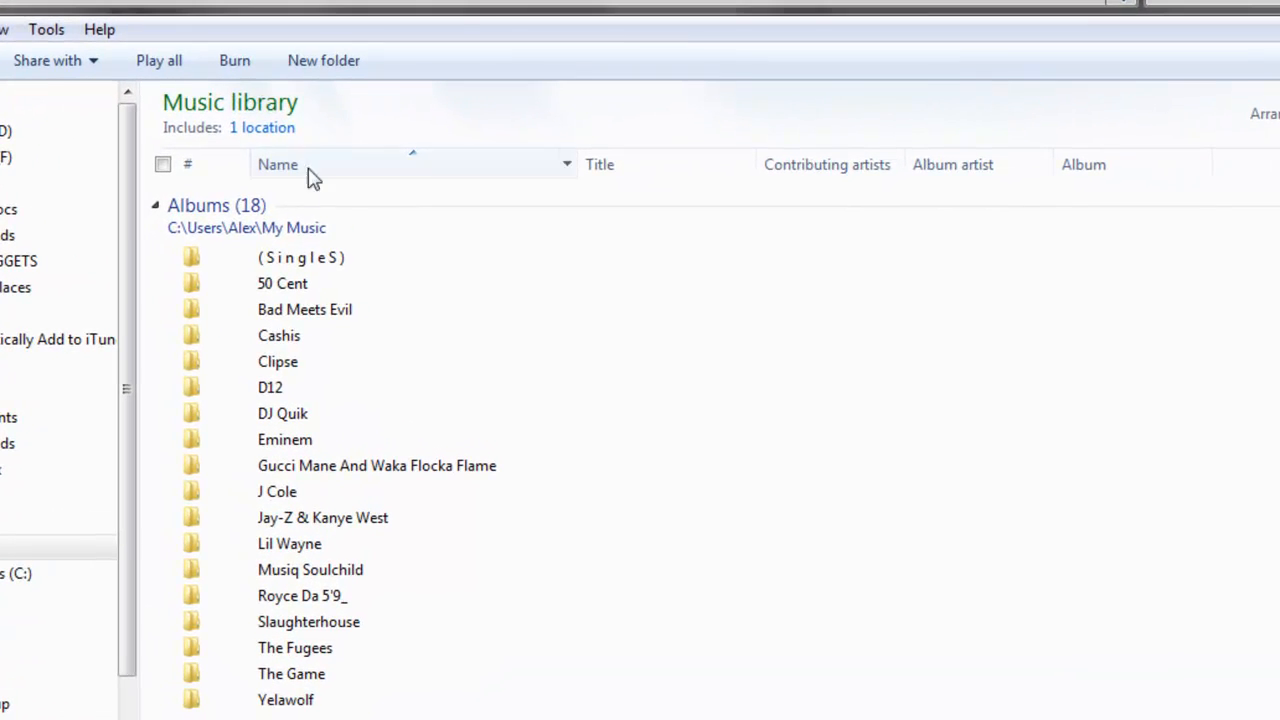
Open the "( S i n g l e S )" artist folder and its album subfolder, and examine the tracks' Album artist and Album values.
double_click(293, 262)
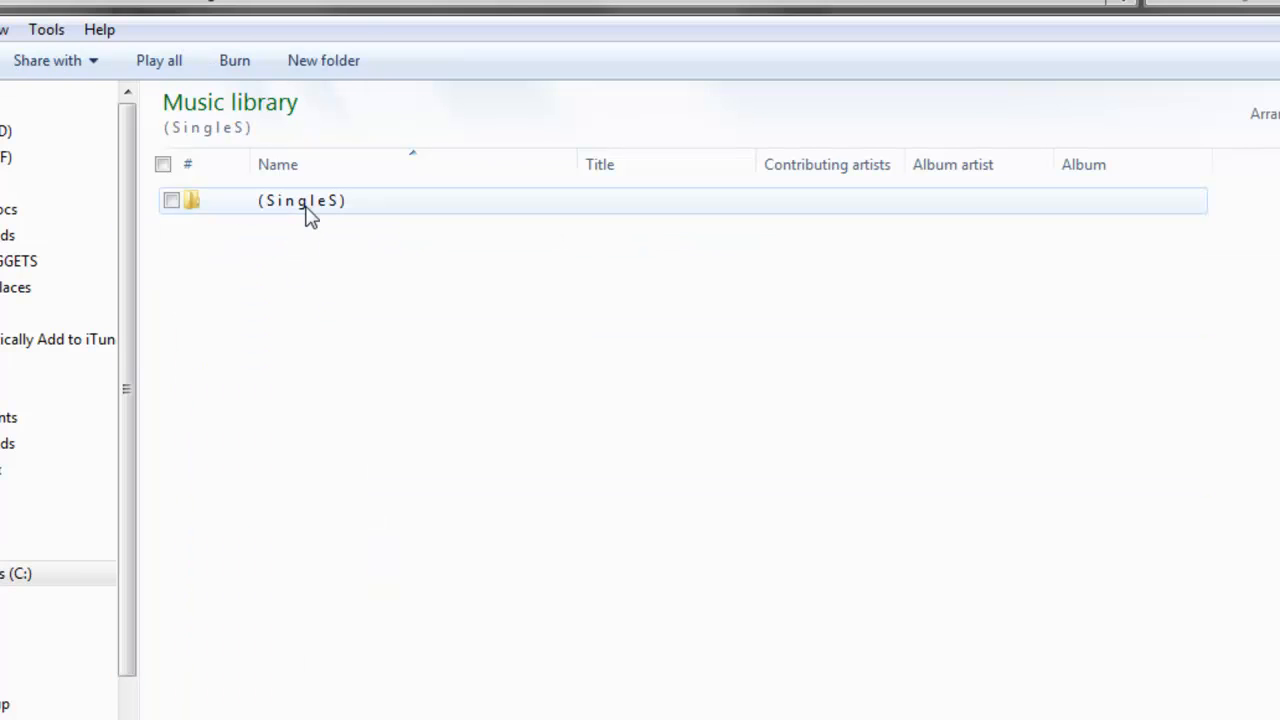
double_click(340, 208)
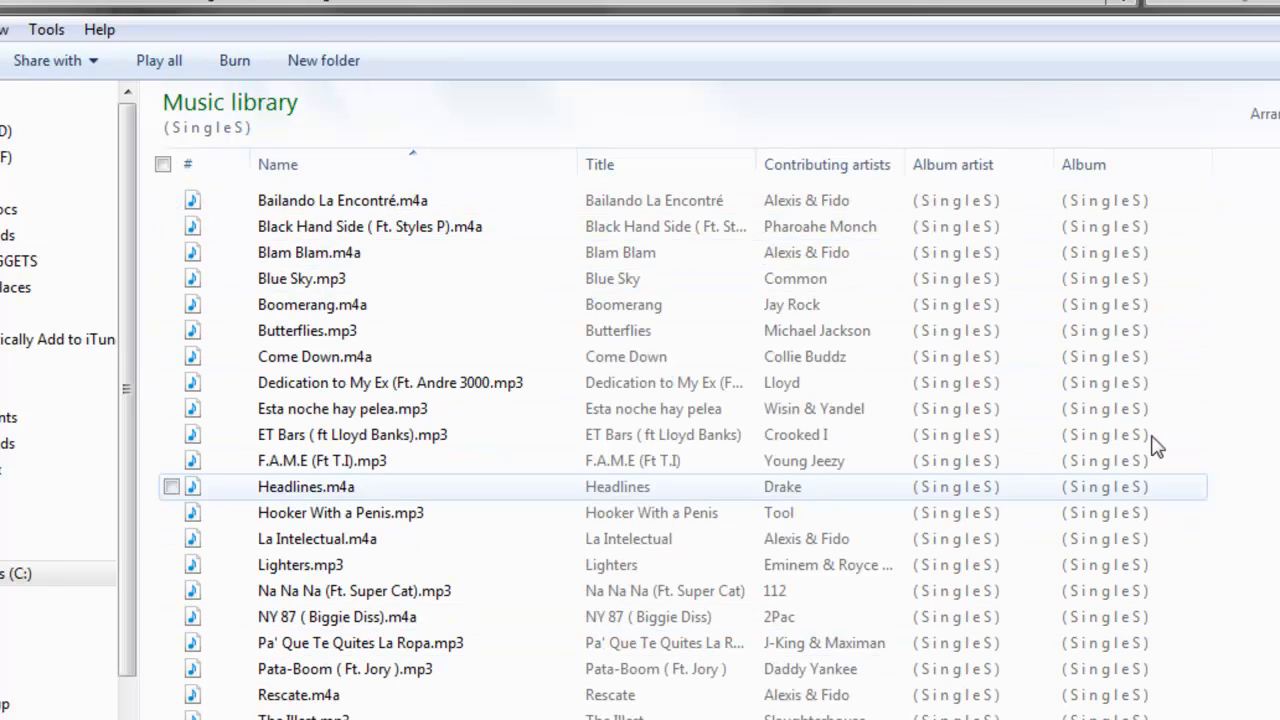
scroll(398, 410, "down", 1)
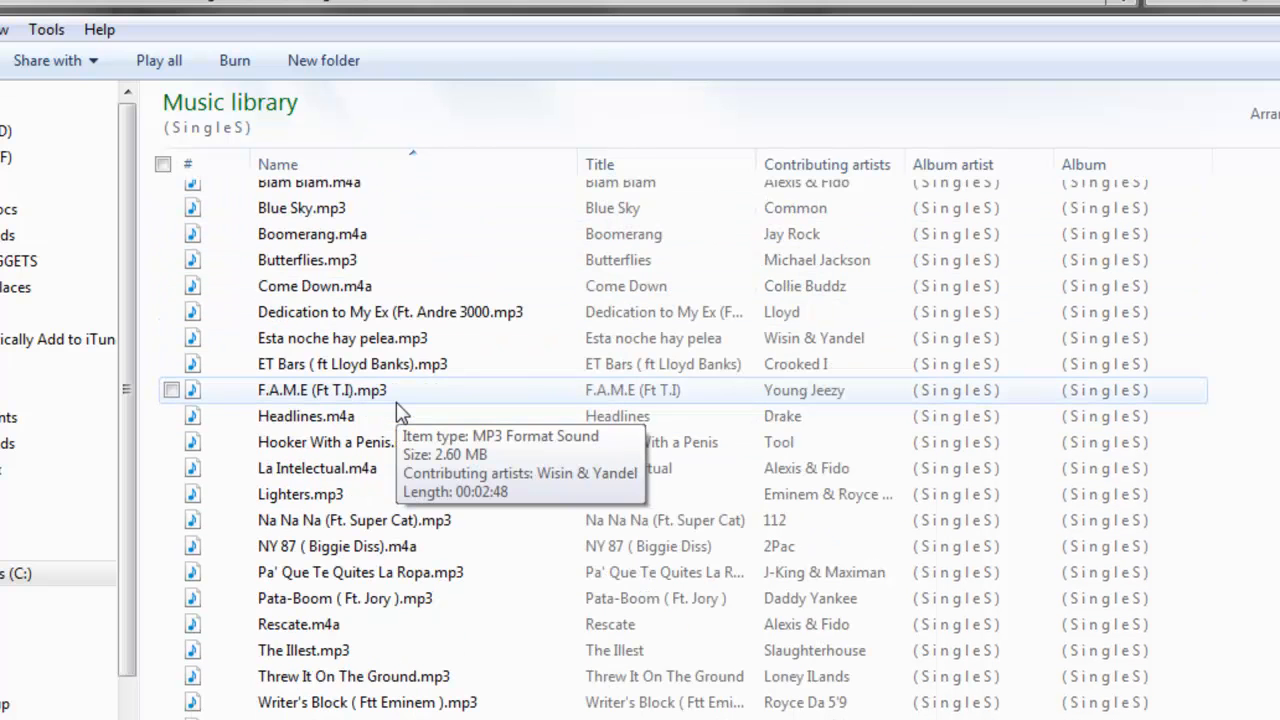
scroll(609, 543, "up", 1)
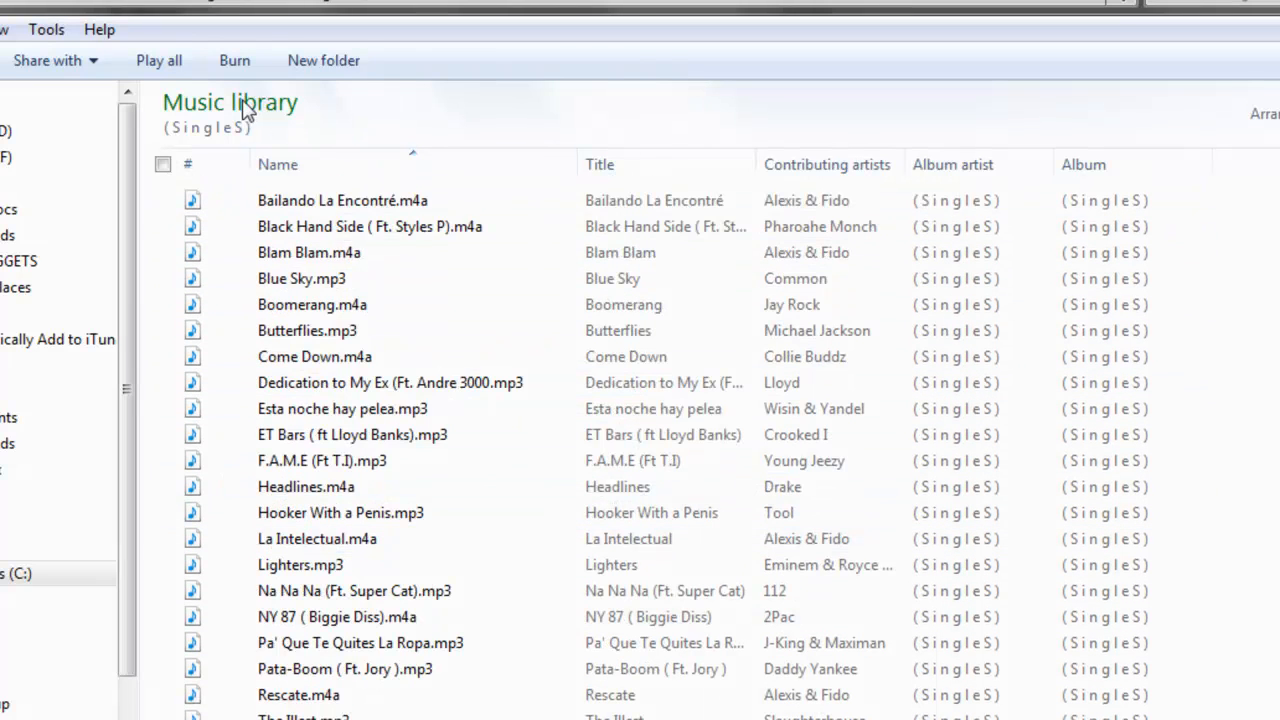